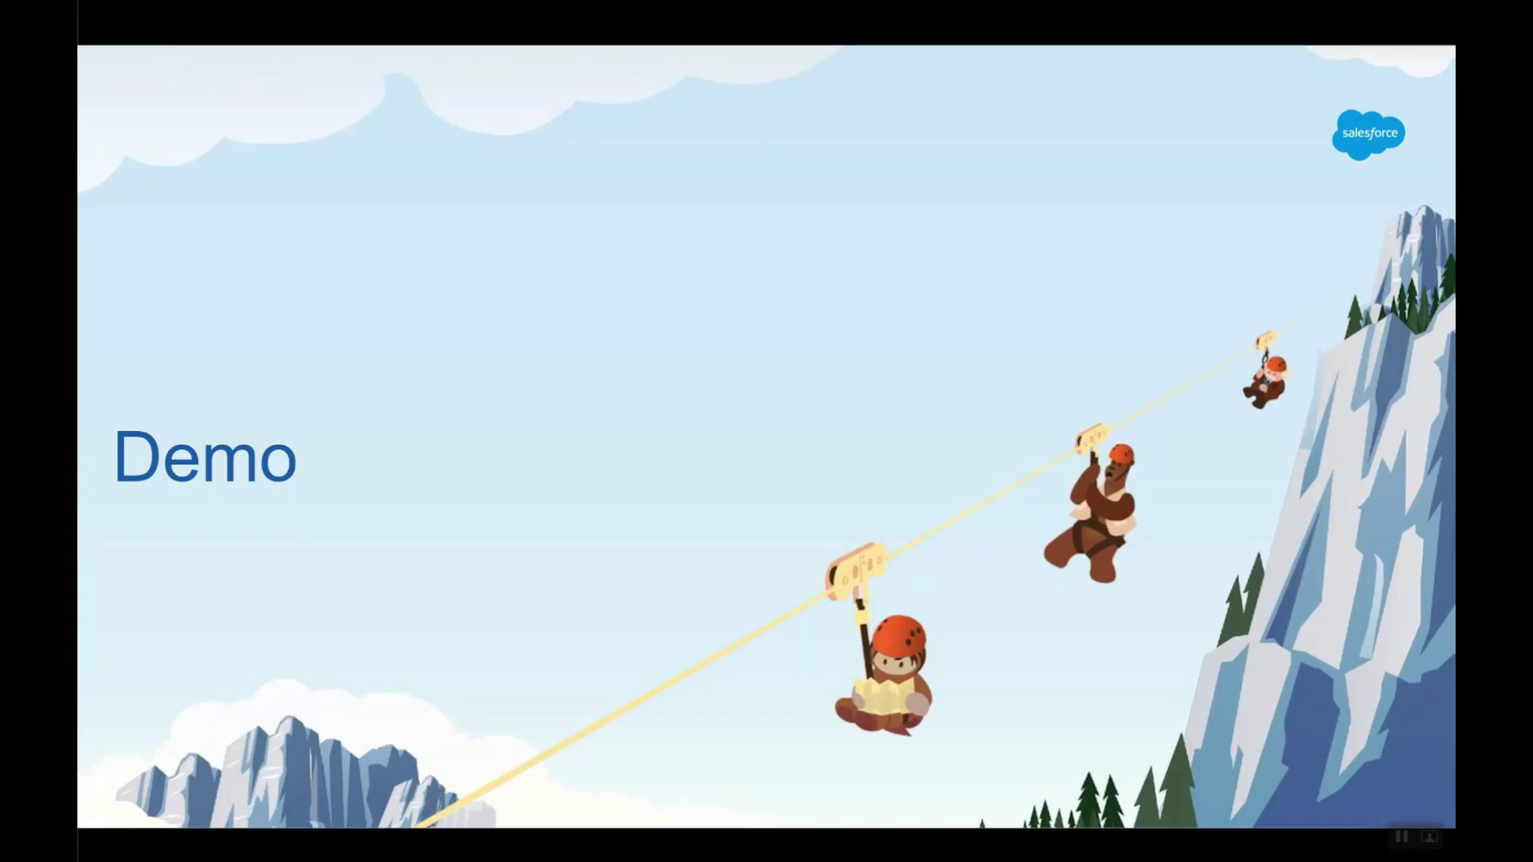
Step: Leave the slideshow and install the Interaction Studio Connector package from AppExchange in the production org
key(Escape)
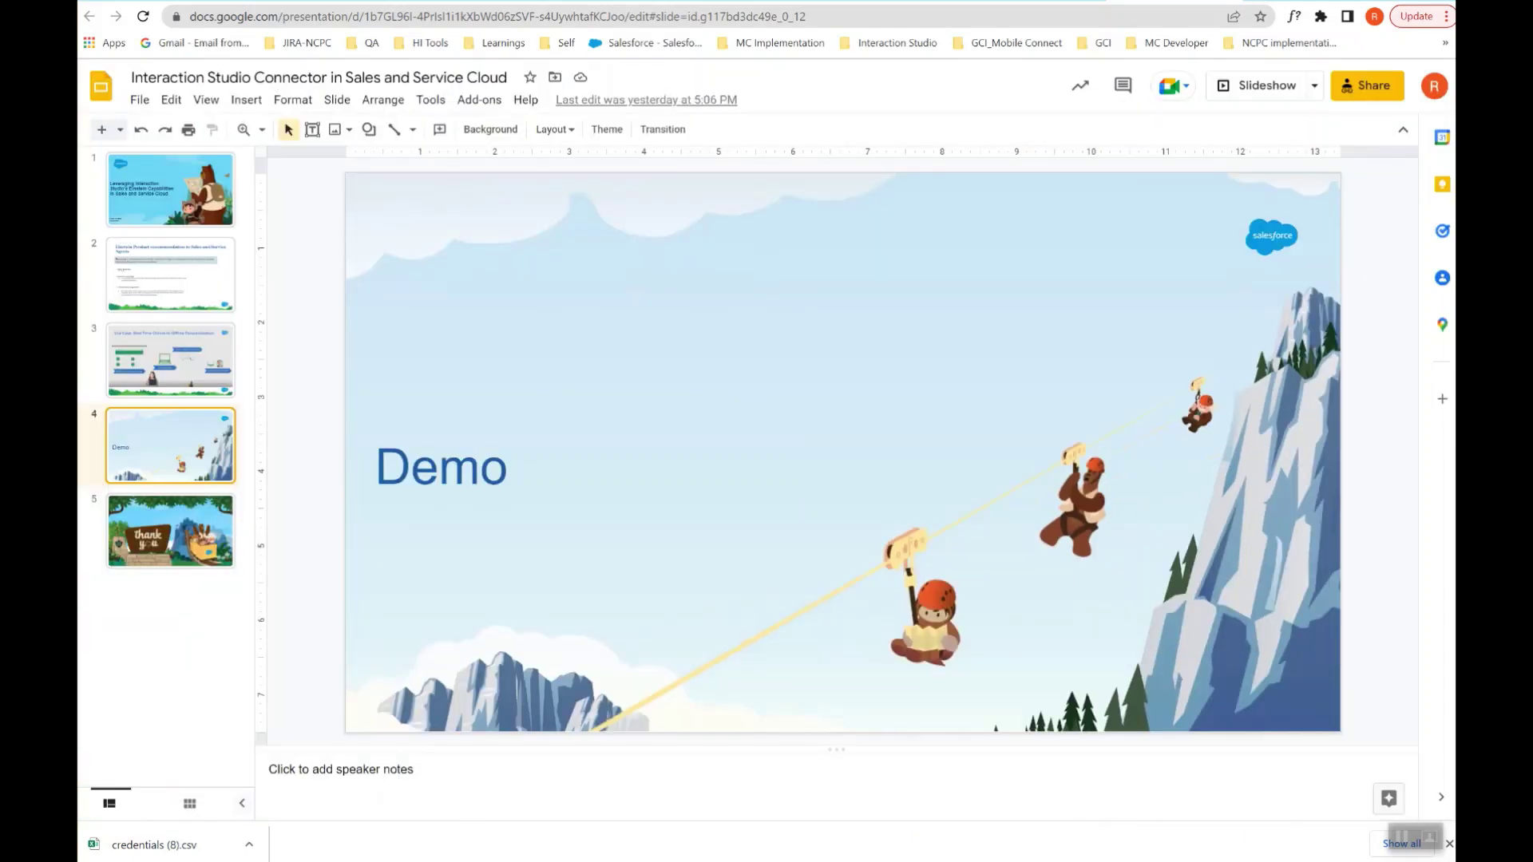
click(977, 4)
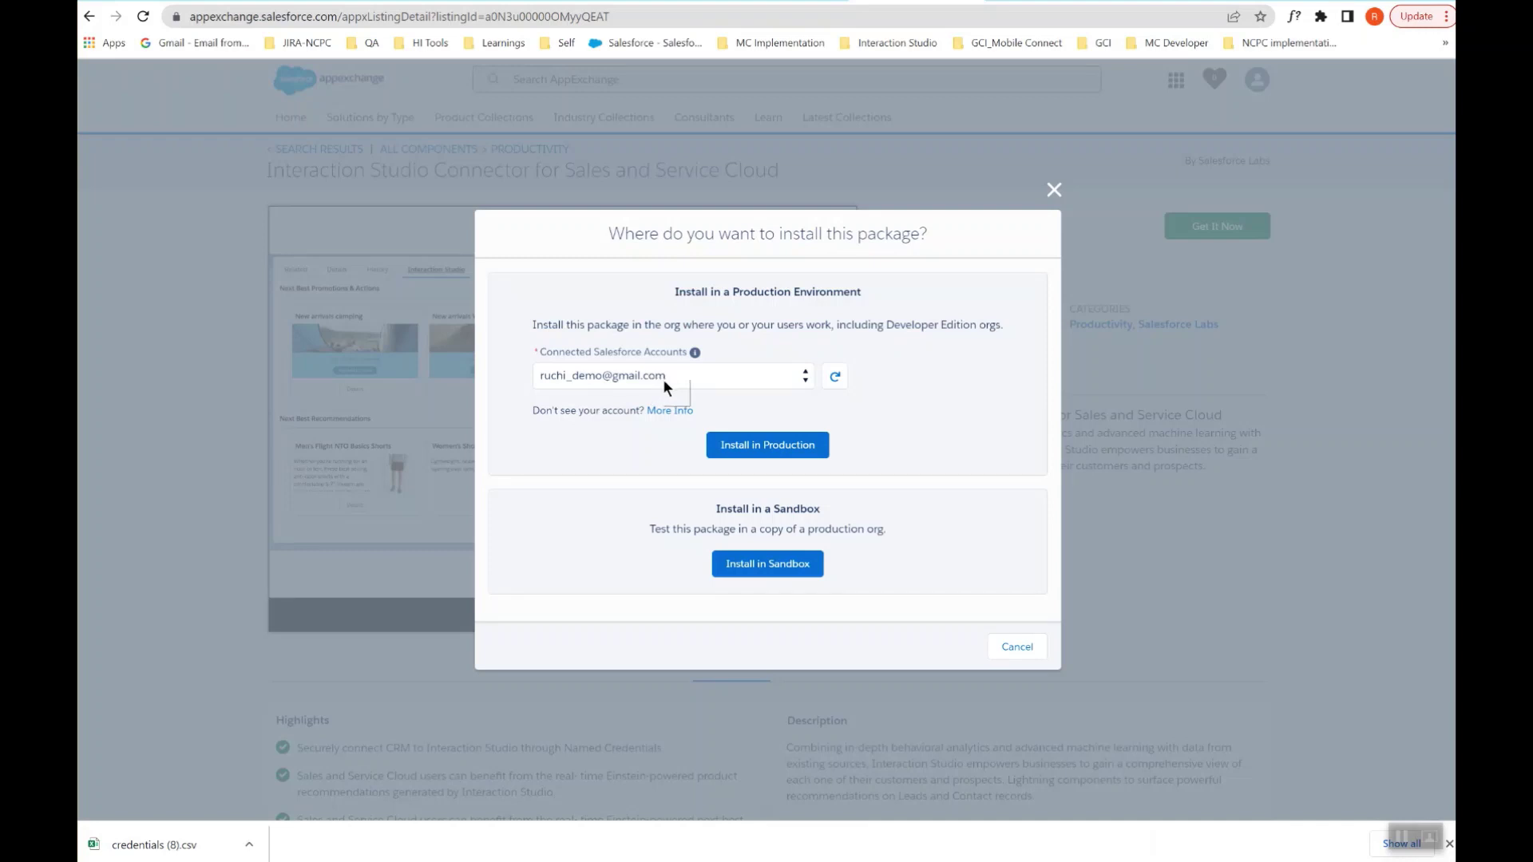
click(751, 444)
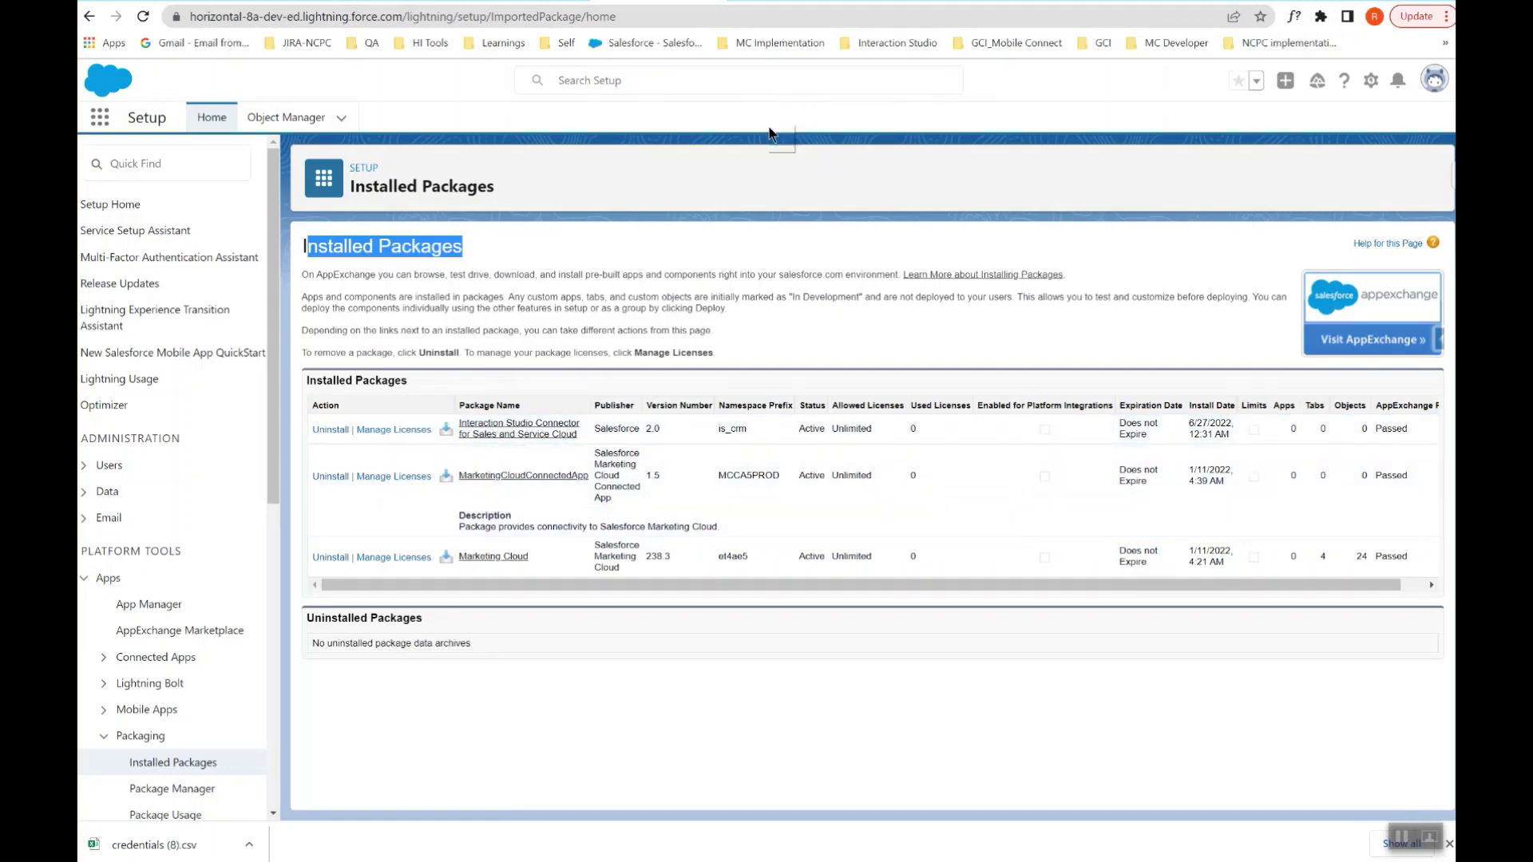
Step: Switch to Interaction Studio and open the API token management page in the security settings
click(279, 1)
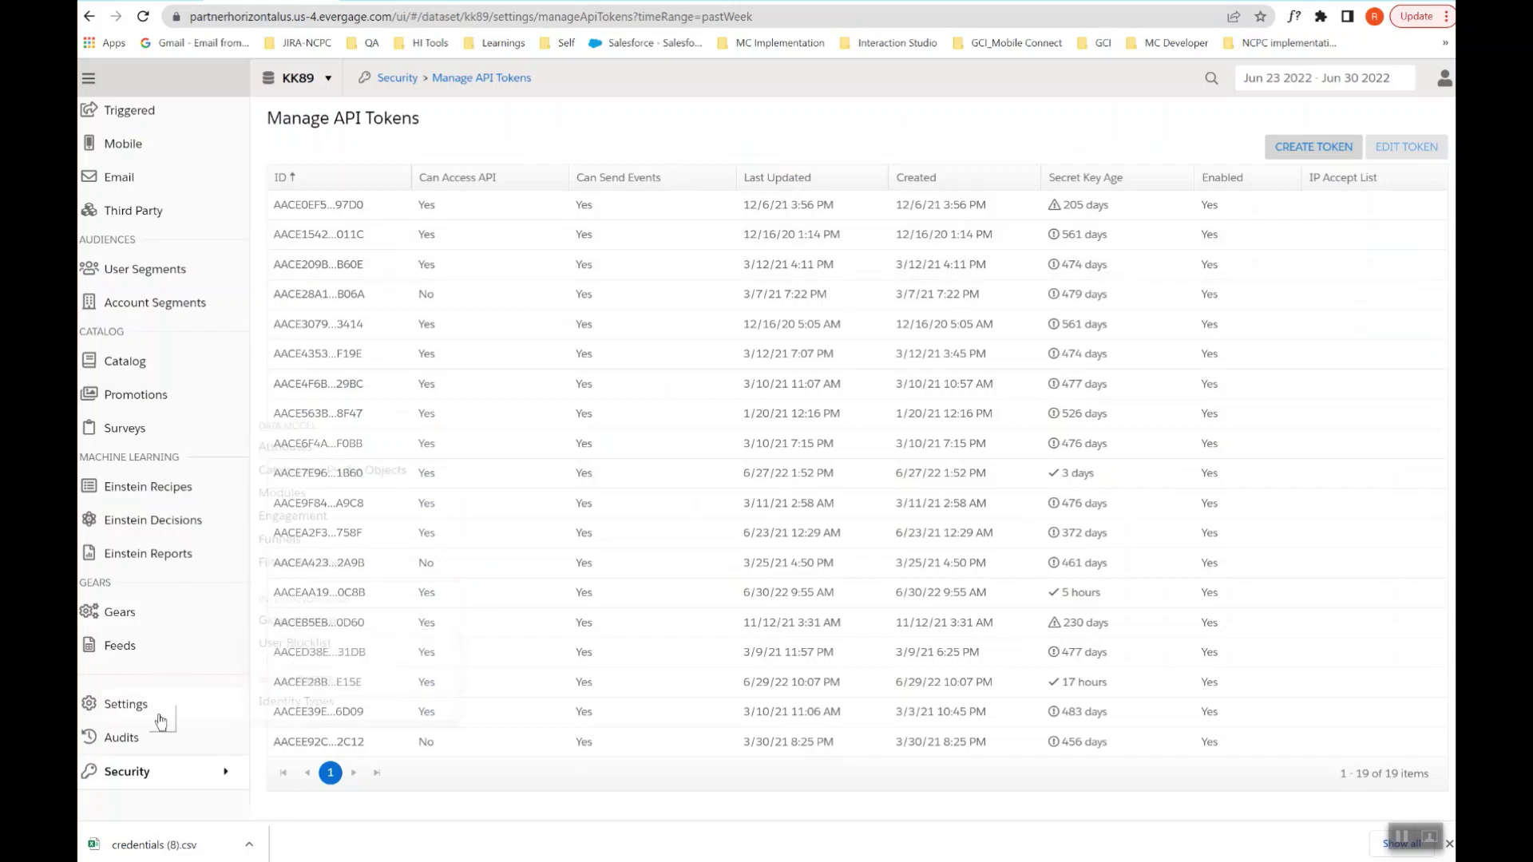
mouse_move(195, 781)
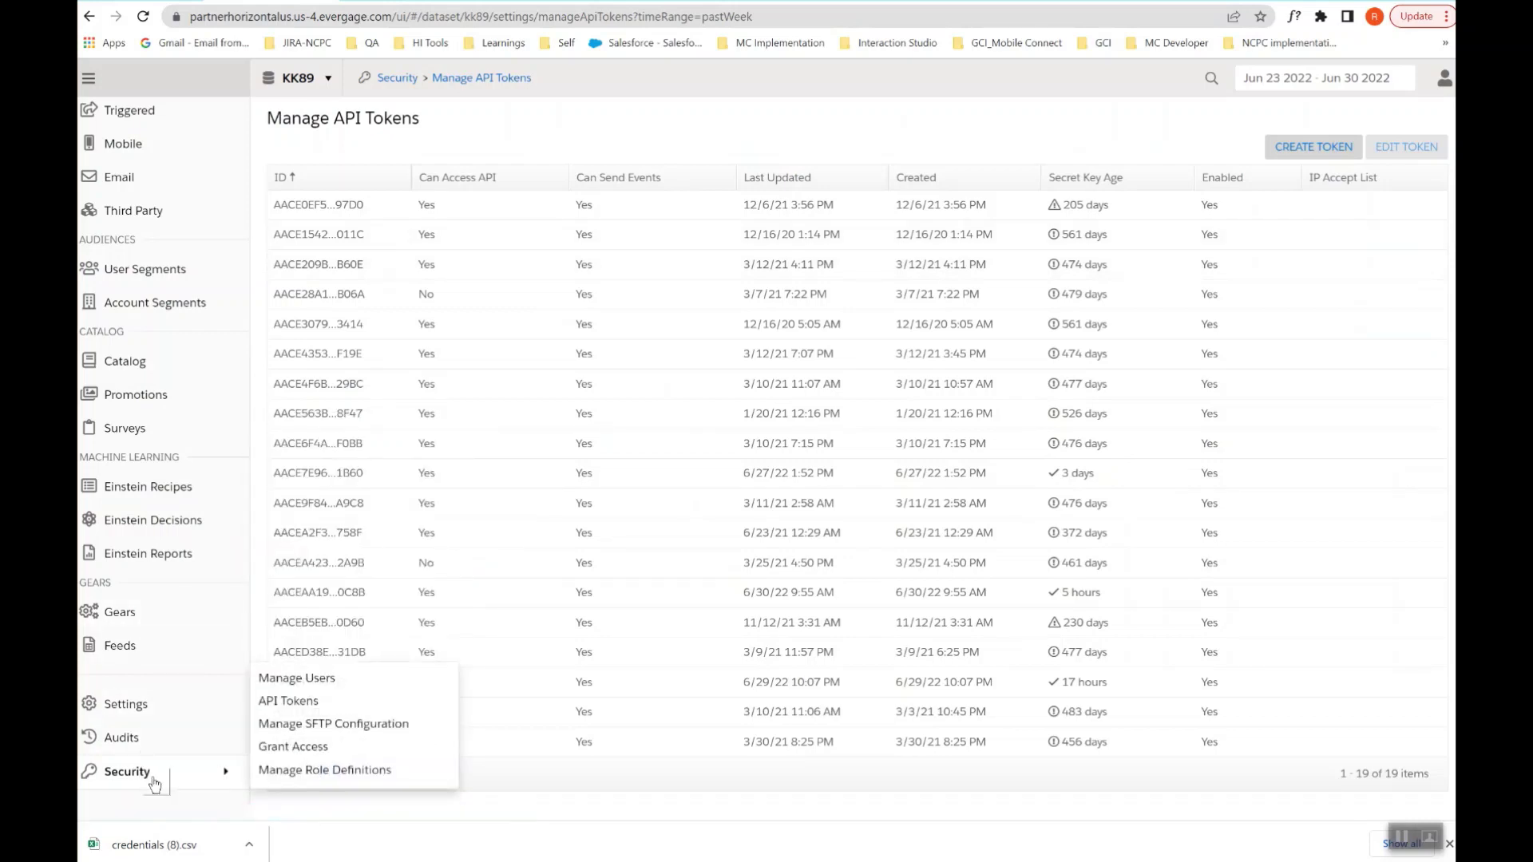
click(286, 703)
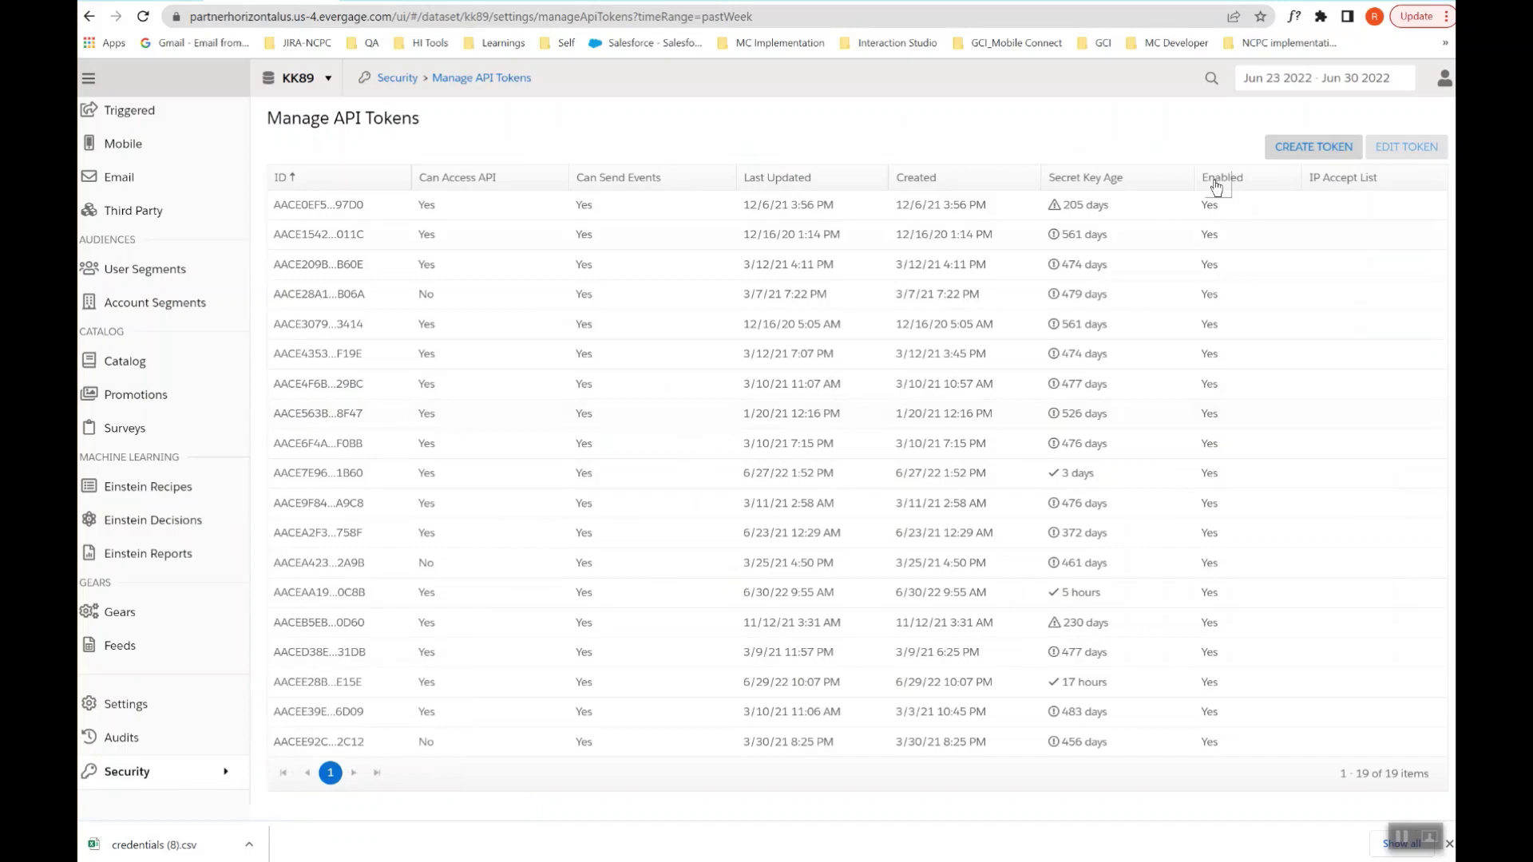
Step: Fill out a new API token with API access and event sending, restricted to the kk89 dataset, and cancel it
click(1293, 149)
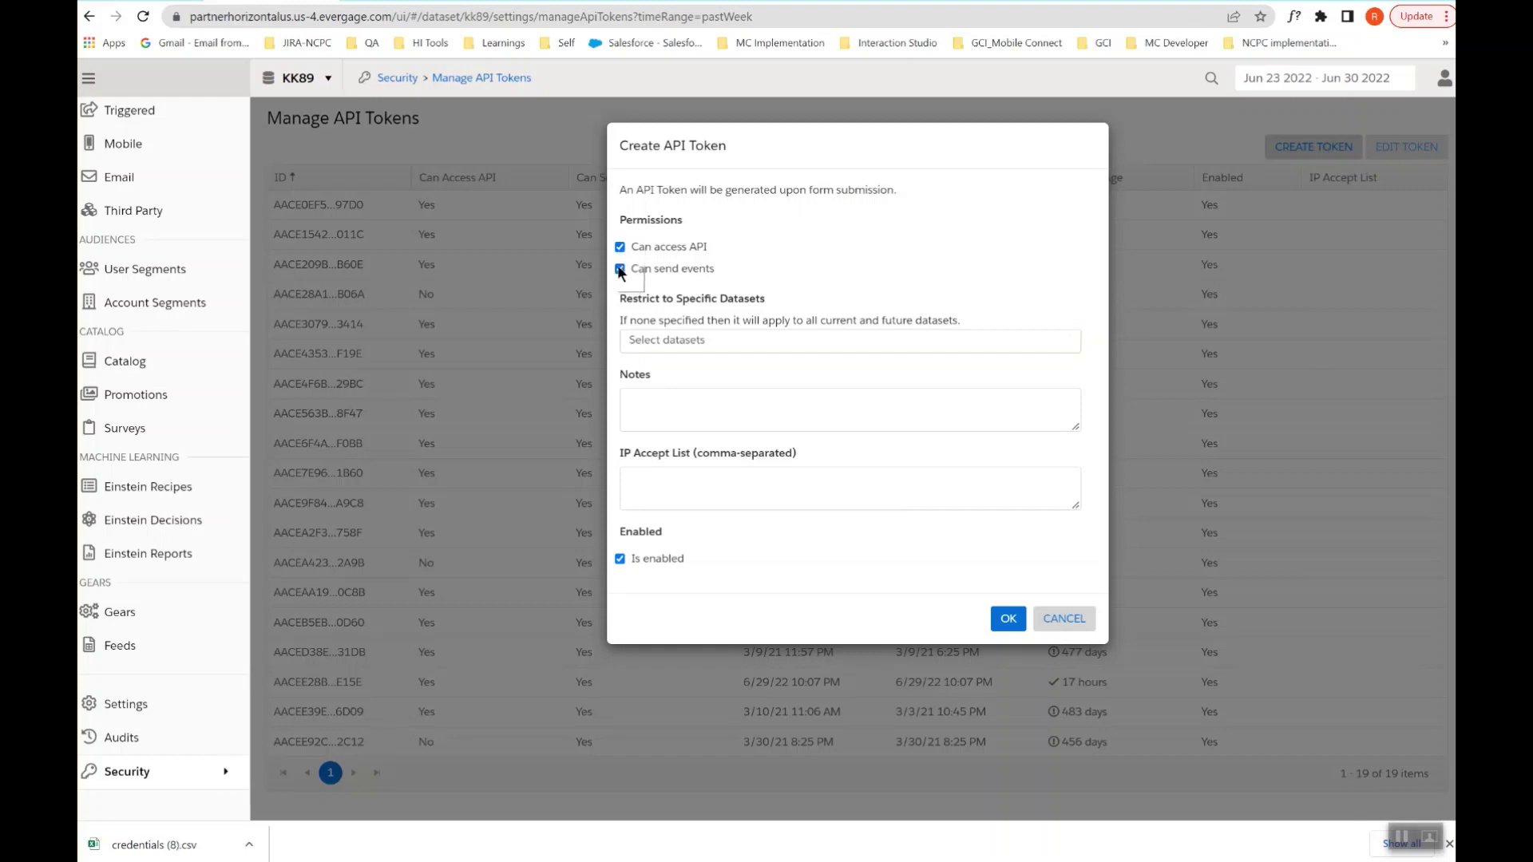
click(619, 269)
click(666, 340)
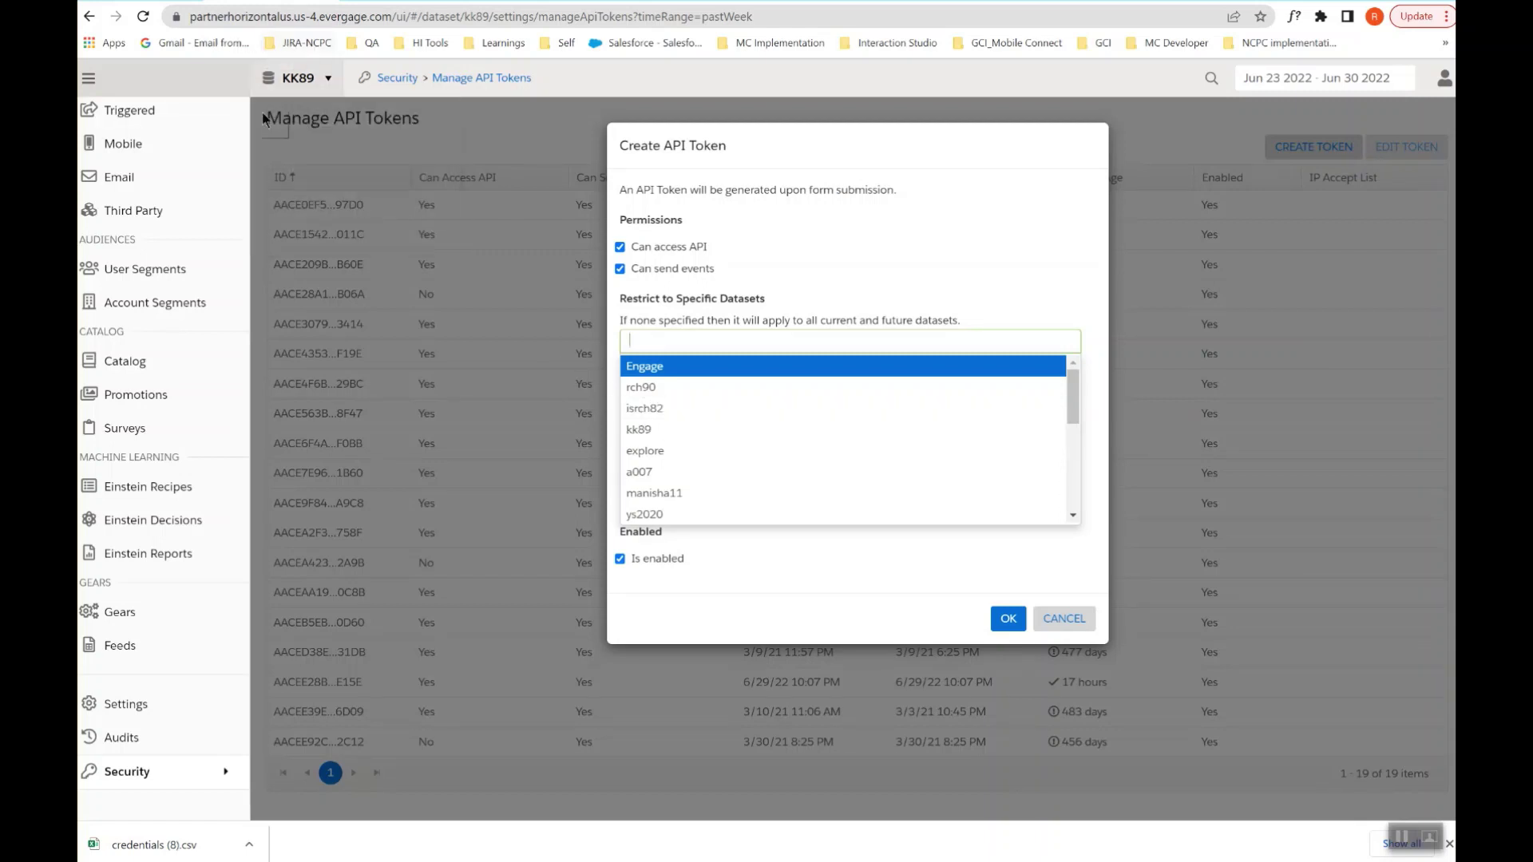
click(666, 431)
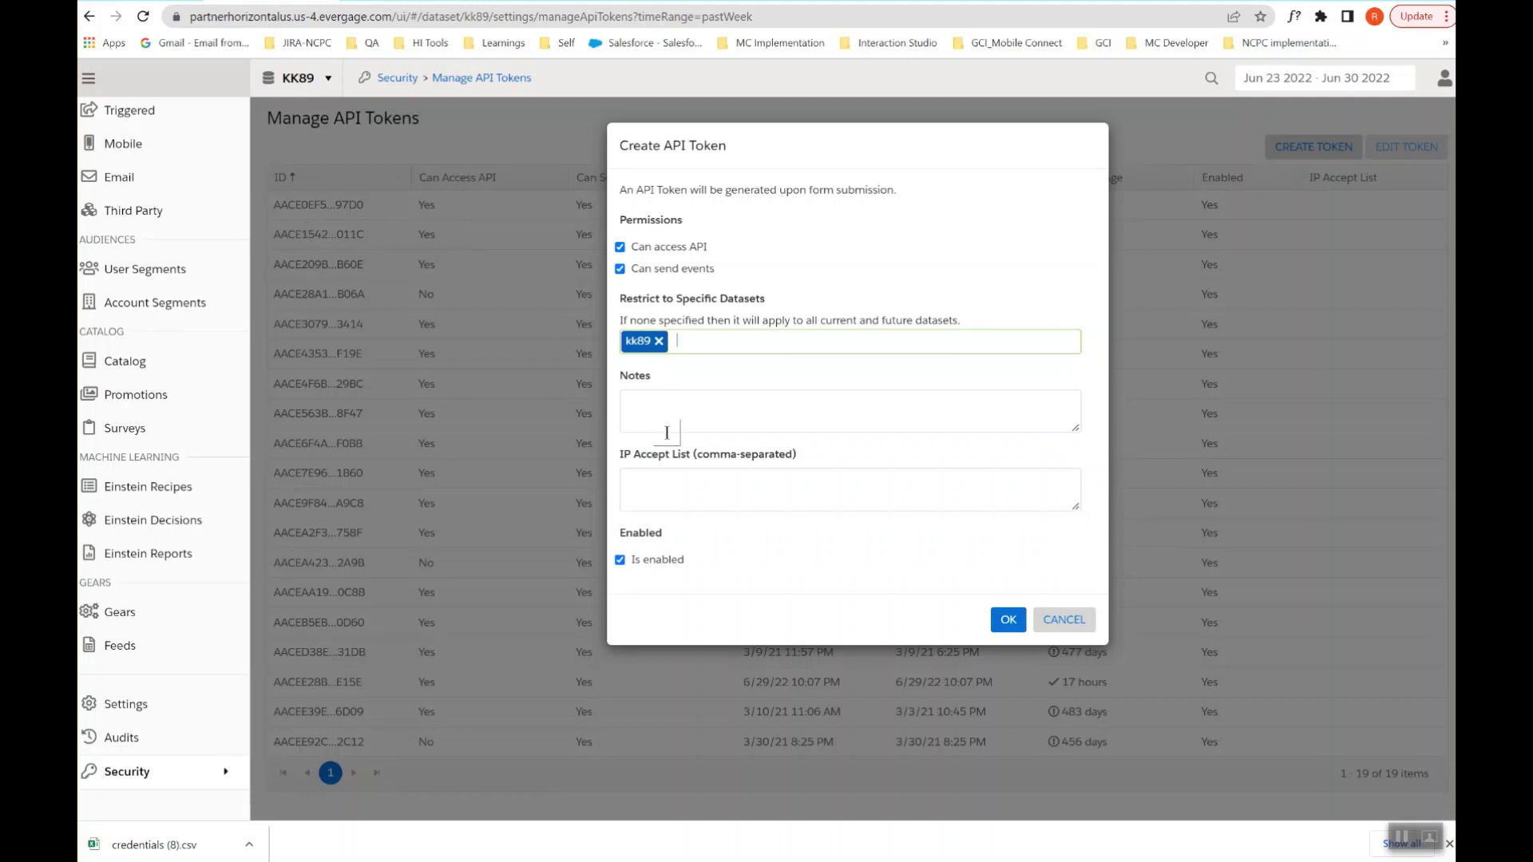
click(1063, 622)
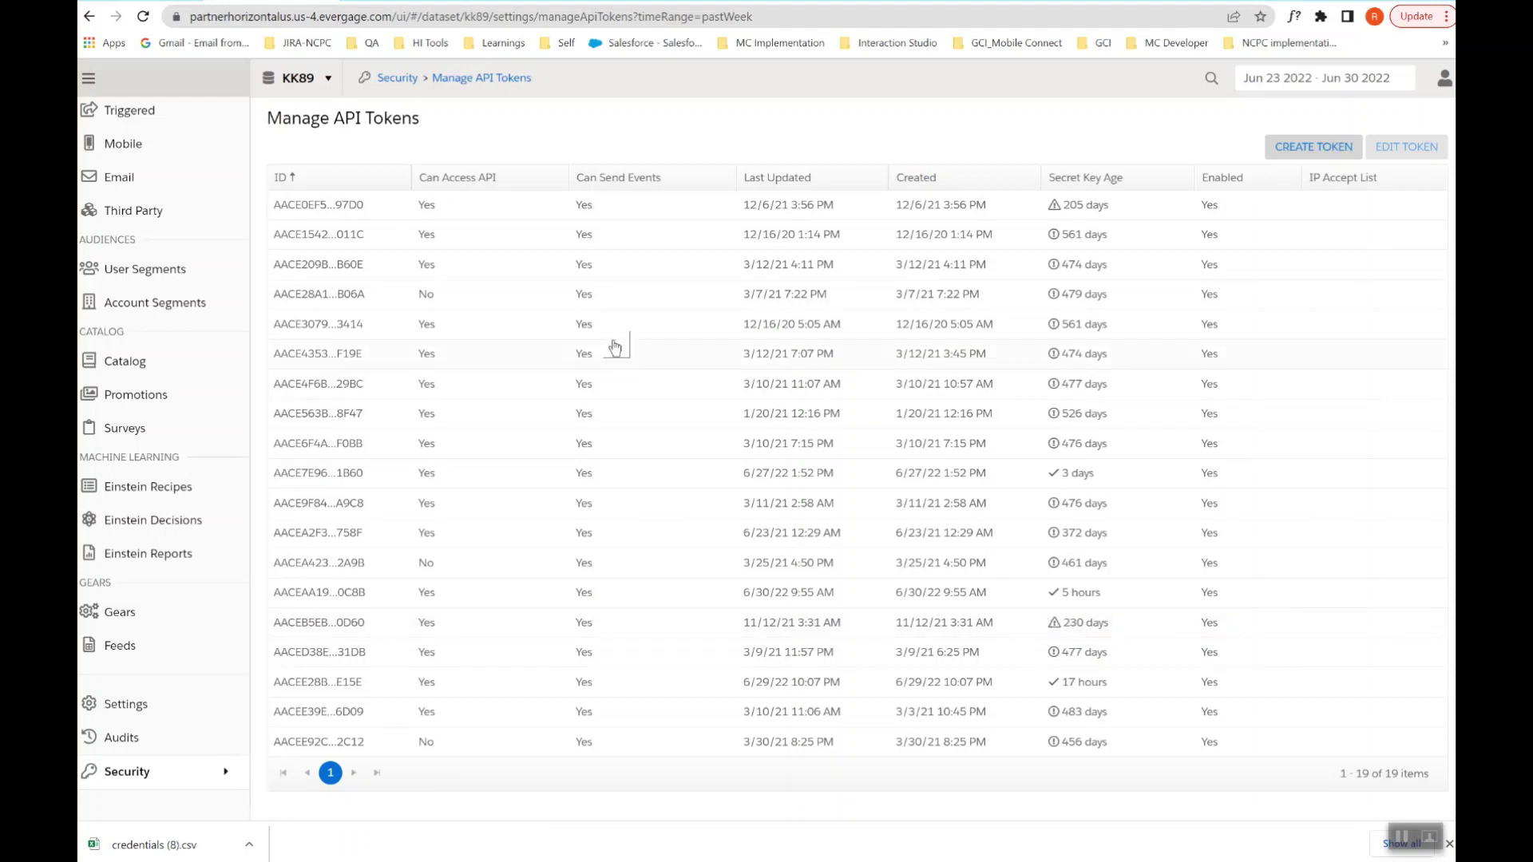
Step: Start a new named credential in Salesforce Setup and go through its label, name and URL fields
click(793, 2)
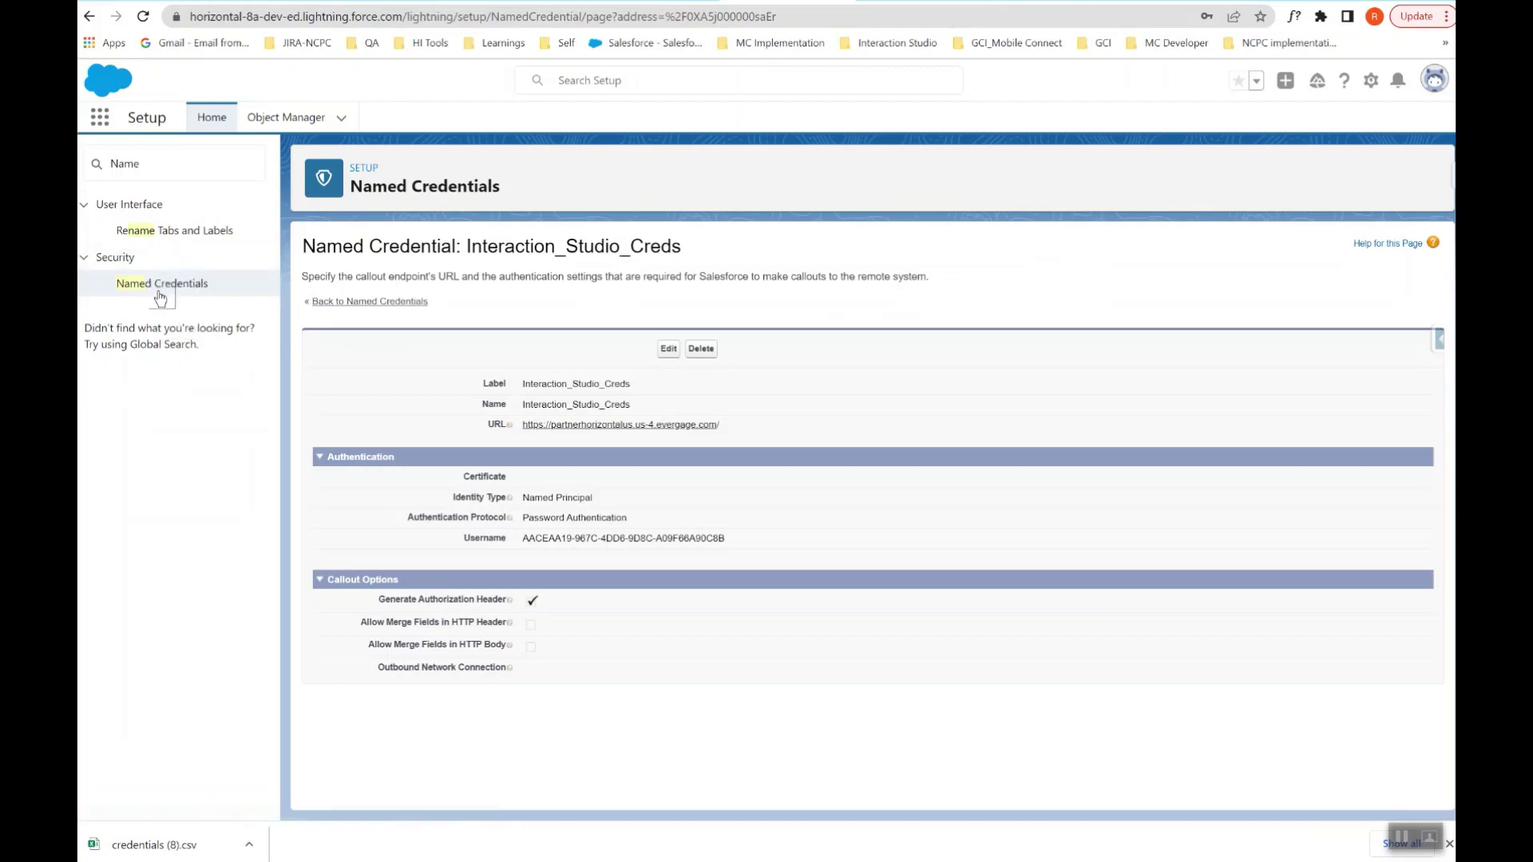
click(200, 285)
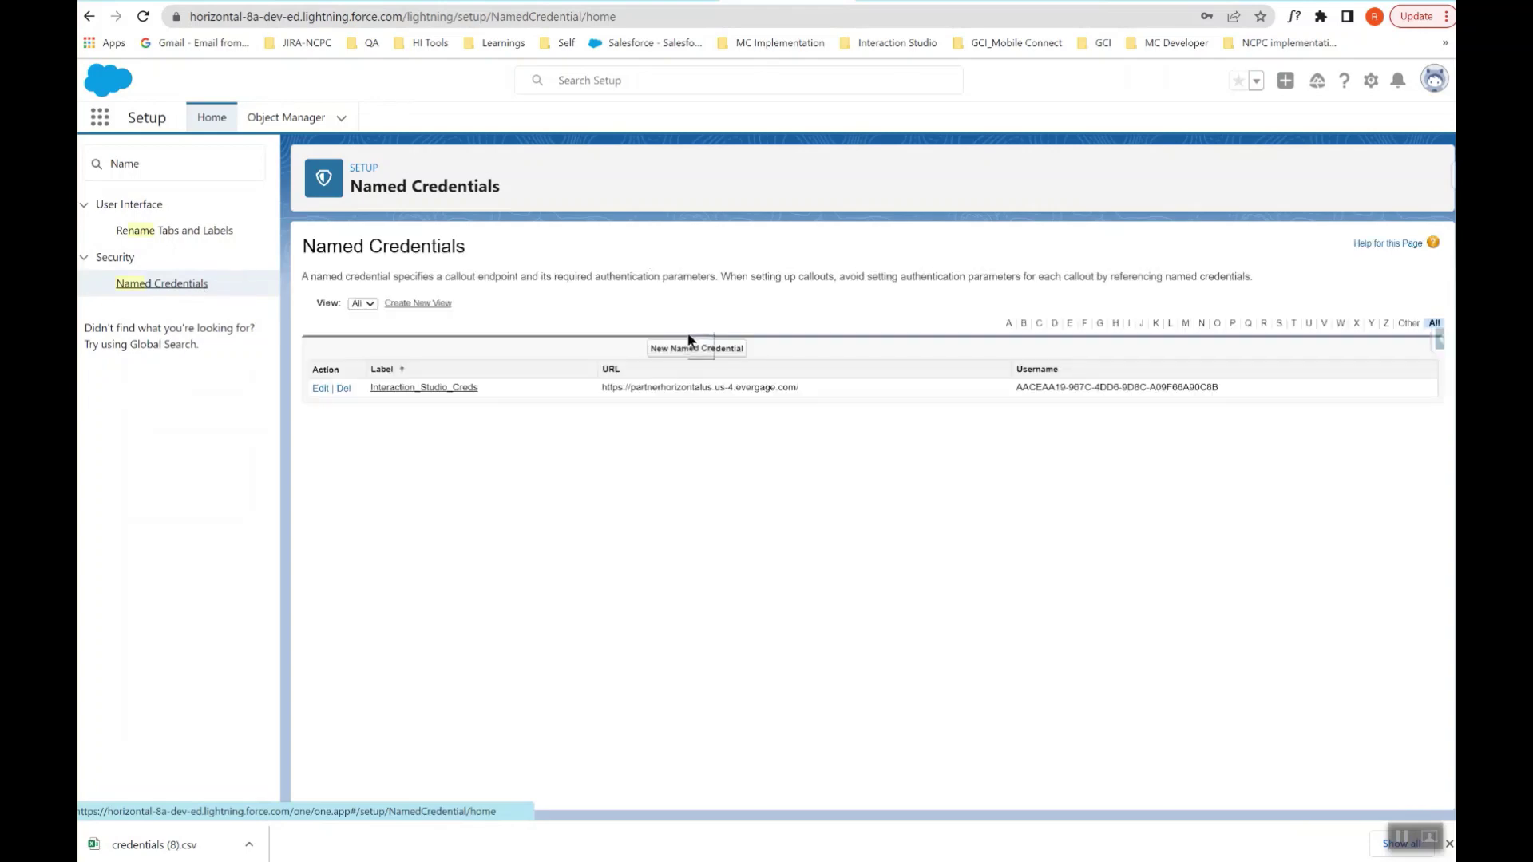
click(689, 346)
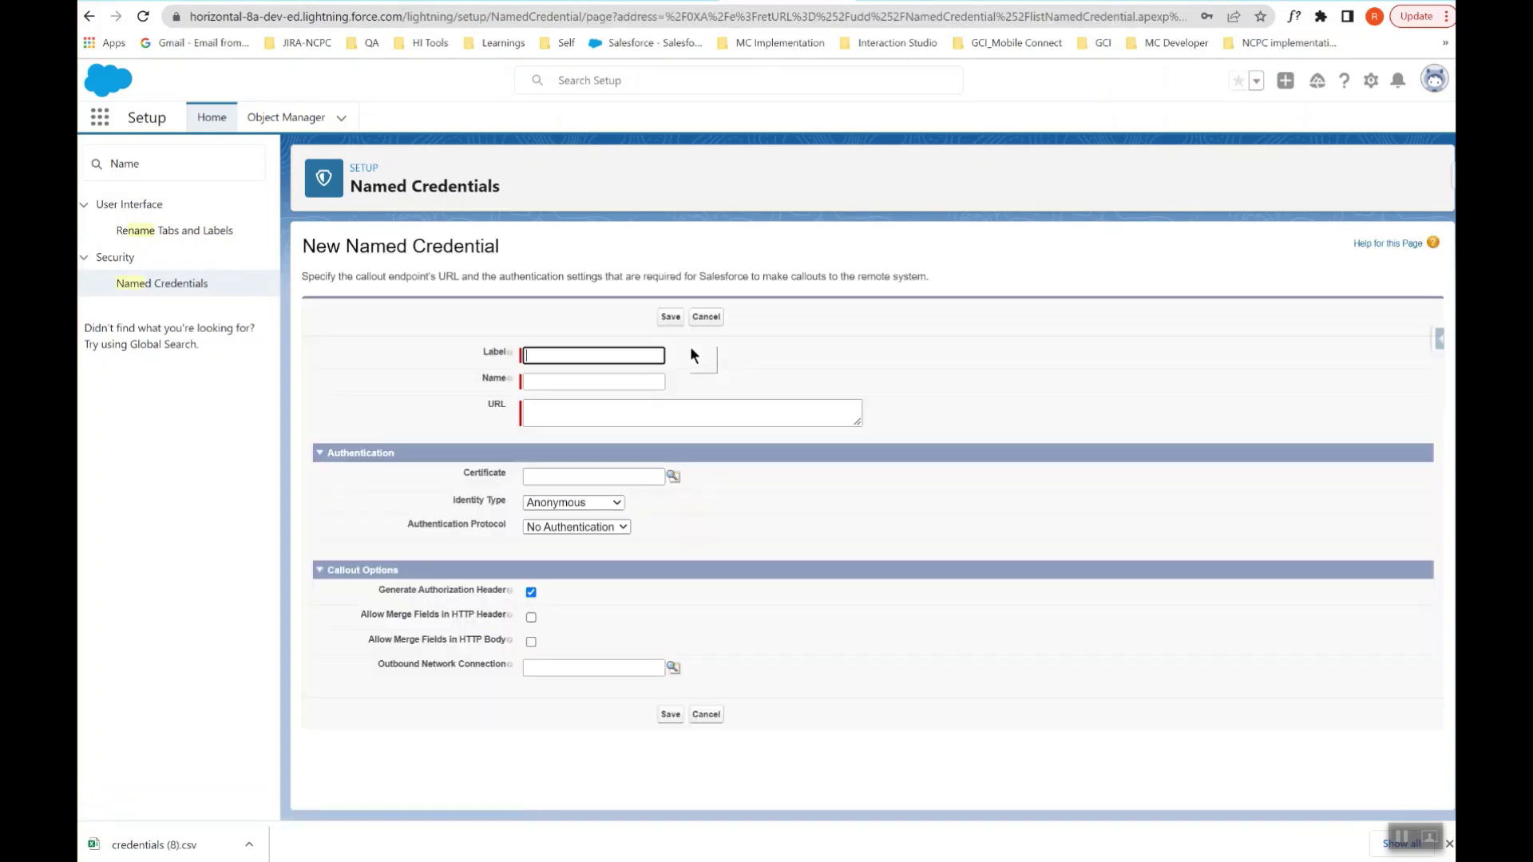
click(589, 355)
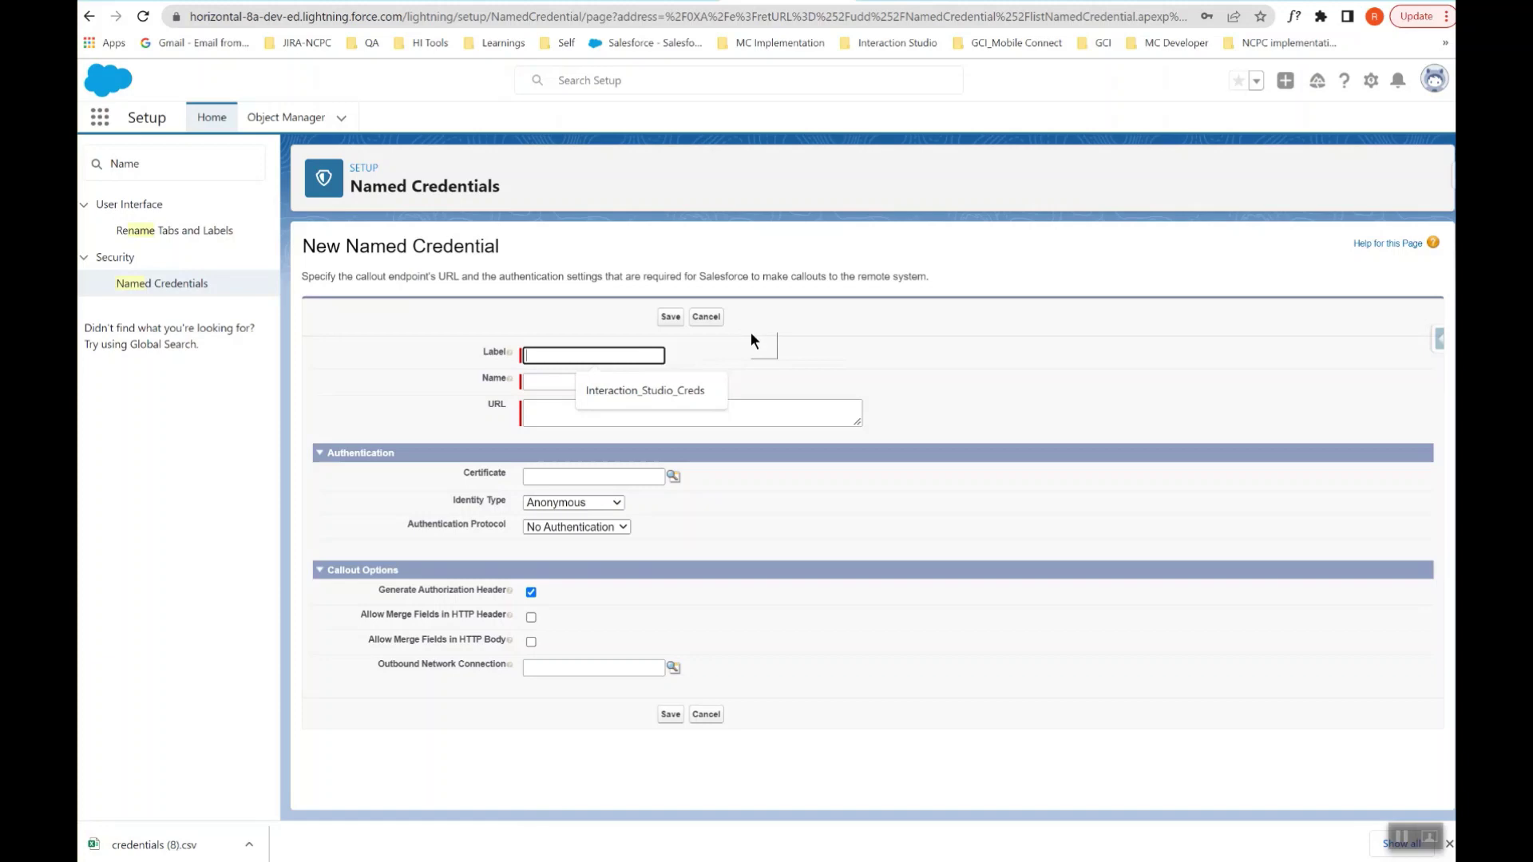
click(559, 381)
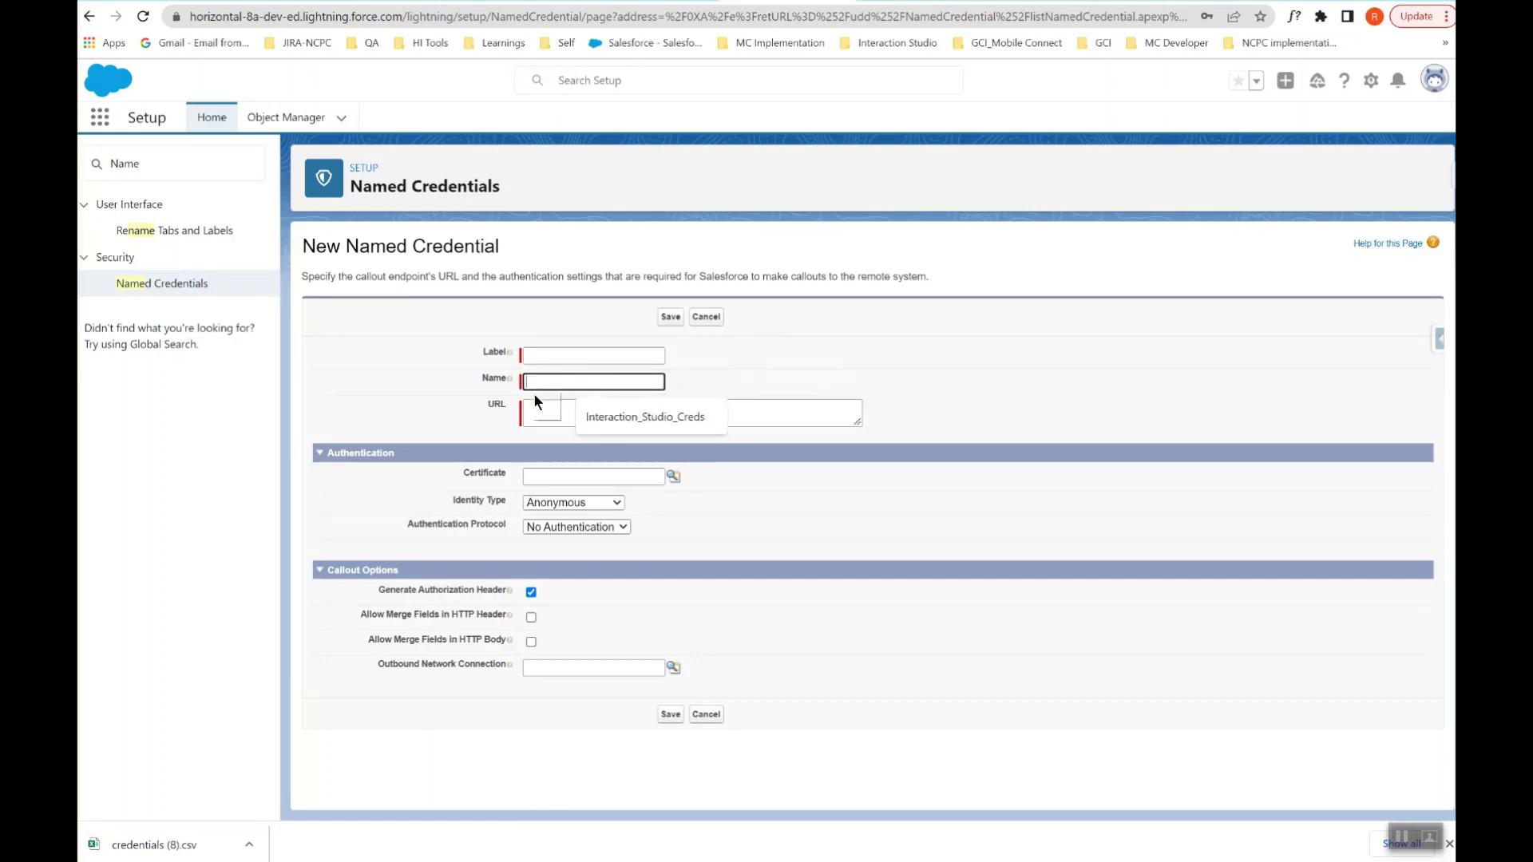
click(538, 408)
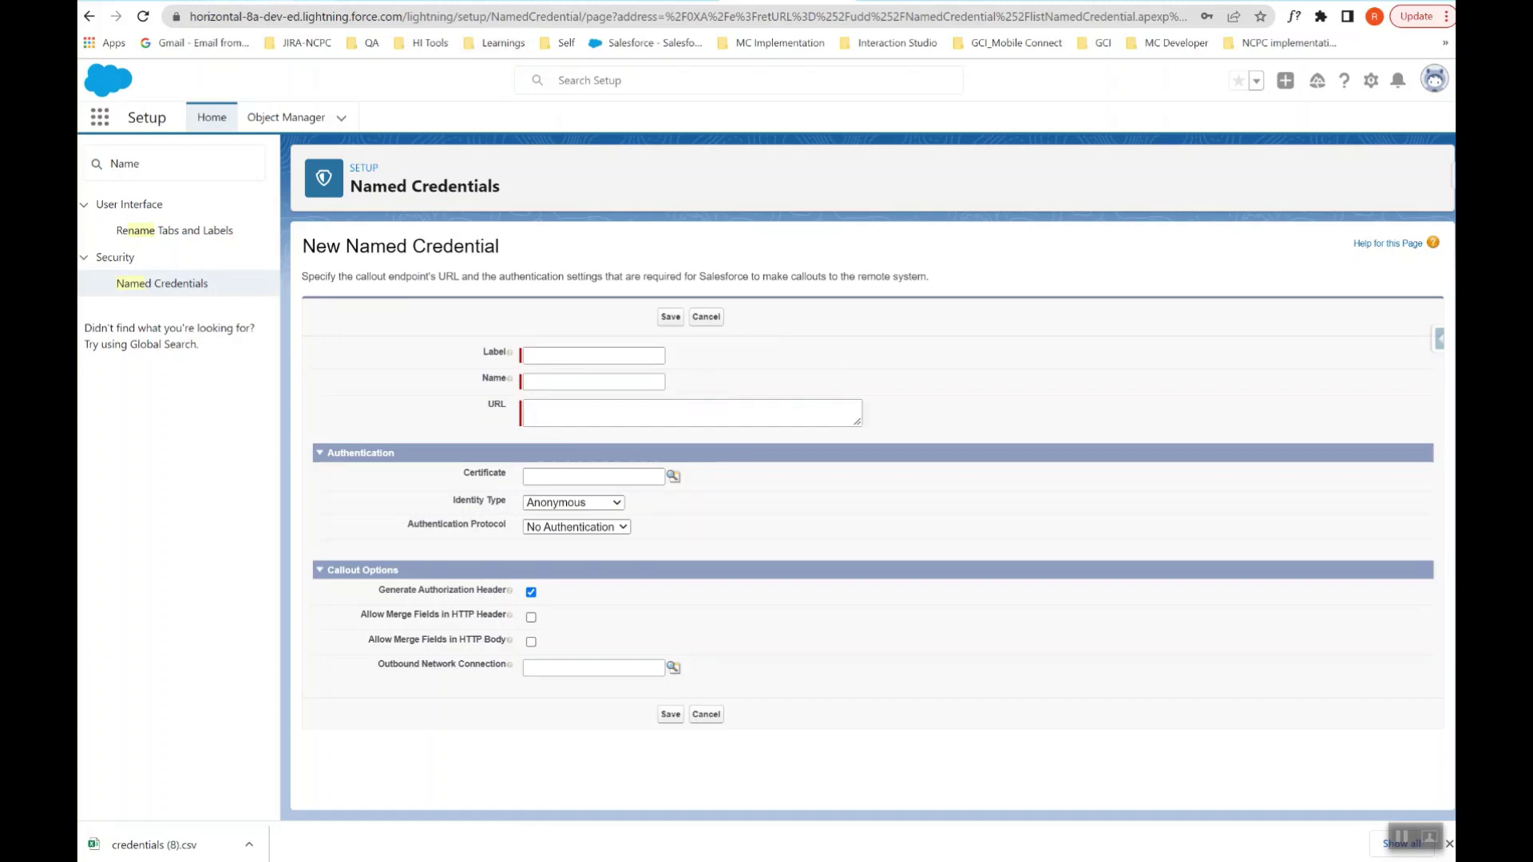
Step: Open the installed gears list in Interaction Studio and select the base instance address in its URL
key(ctrl+Tab)
mouse_move(115, 611)
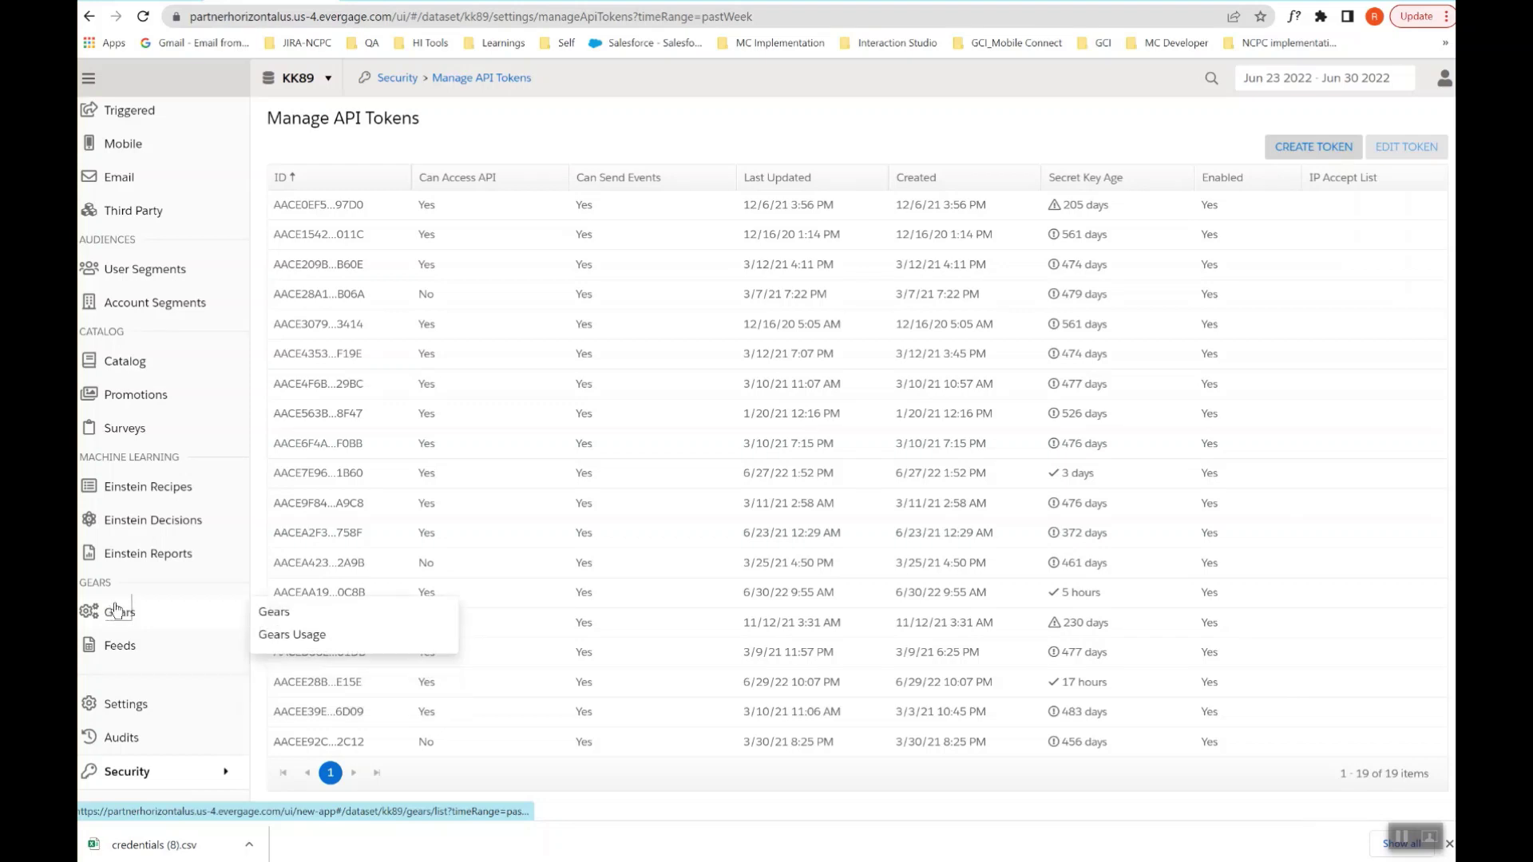
click(274, 612)
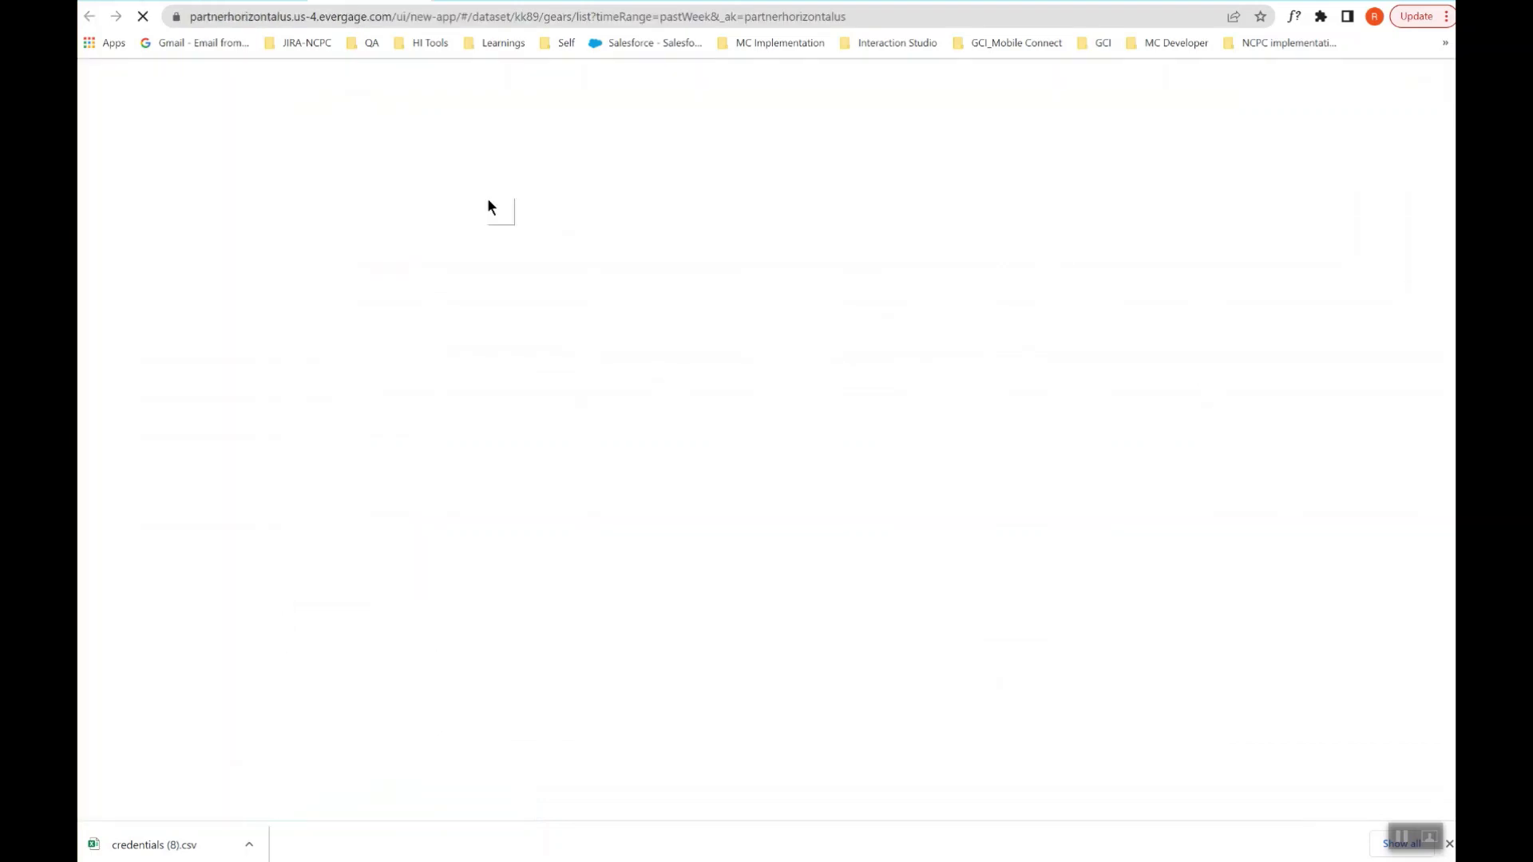
click(317, 17)
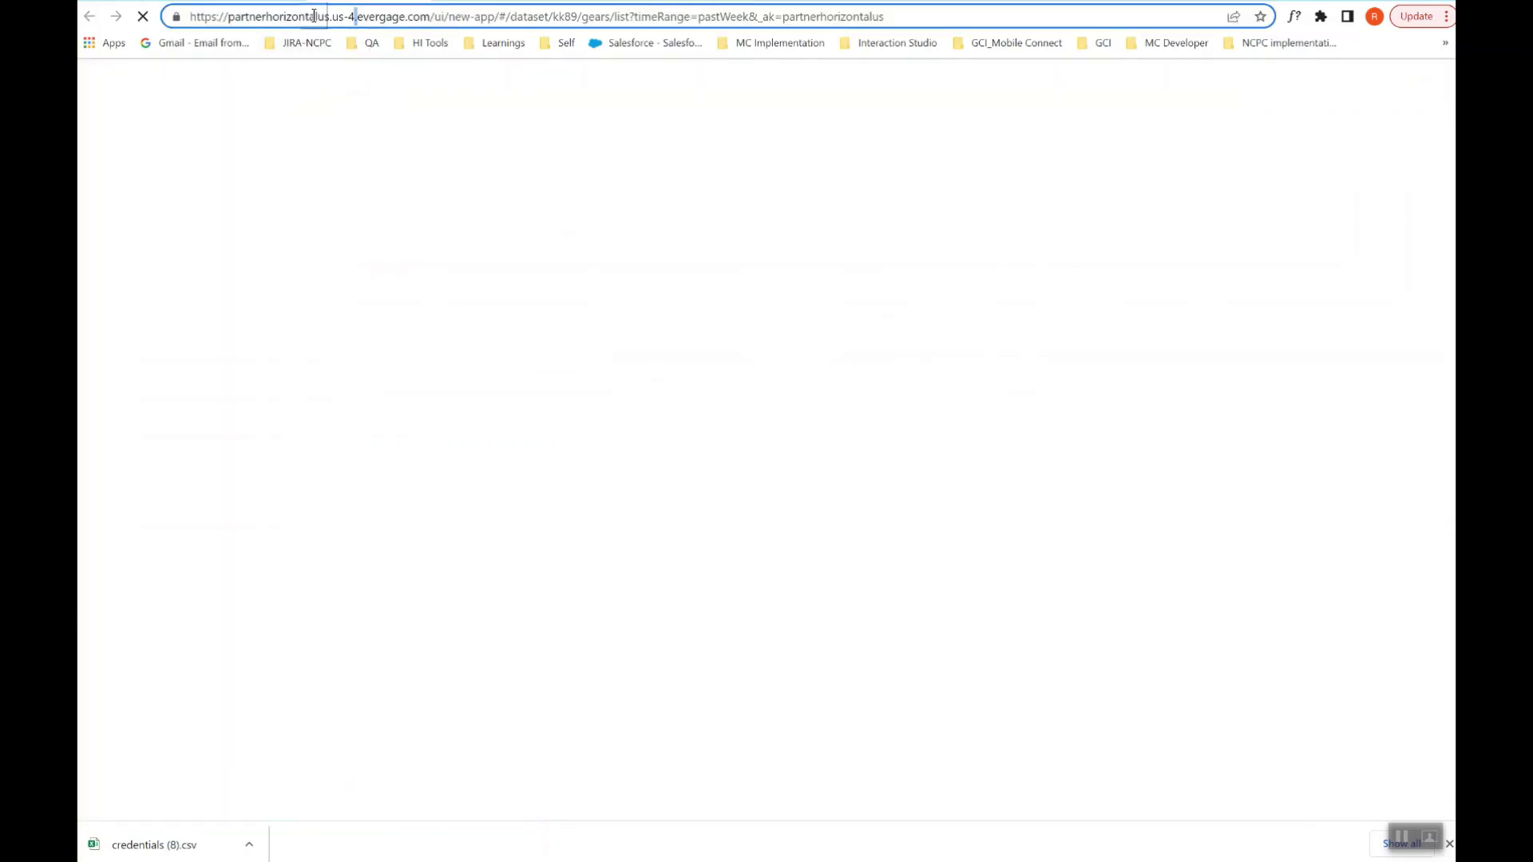
click(193, 16)
drag(194, 17, 431, 16)
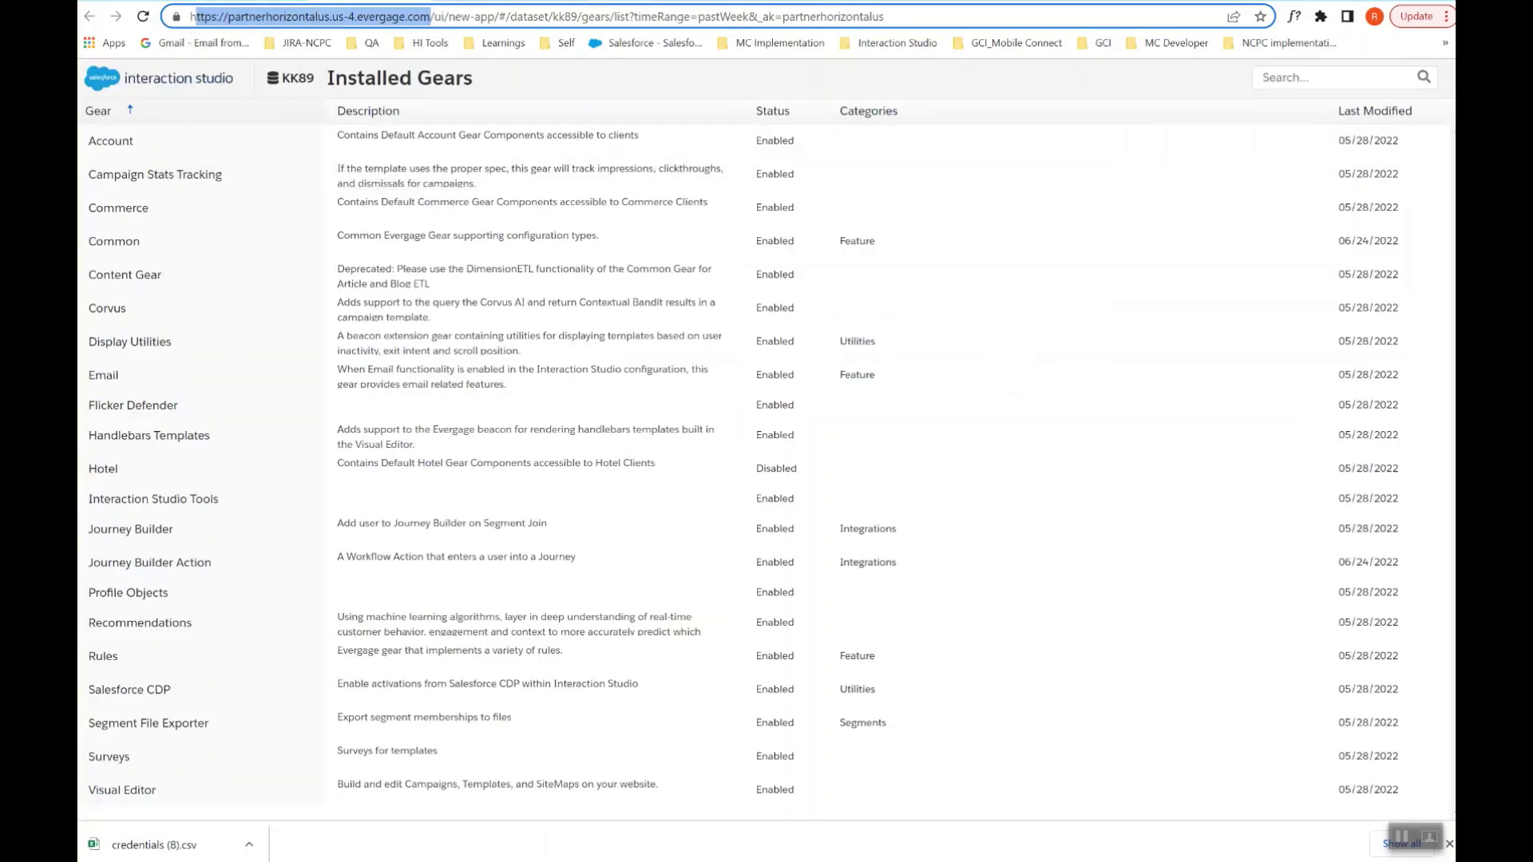
Step: Set the new Salesforce named credential to Named Principal with Password Authentication, go through its login fields, and cancel it
key(ctrl+Tab)
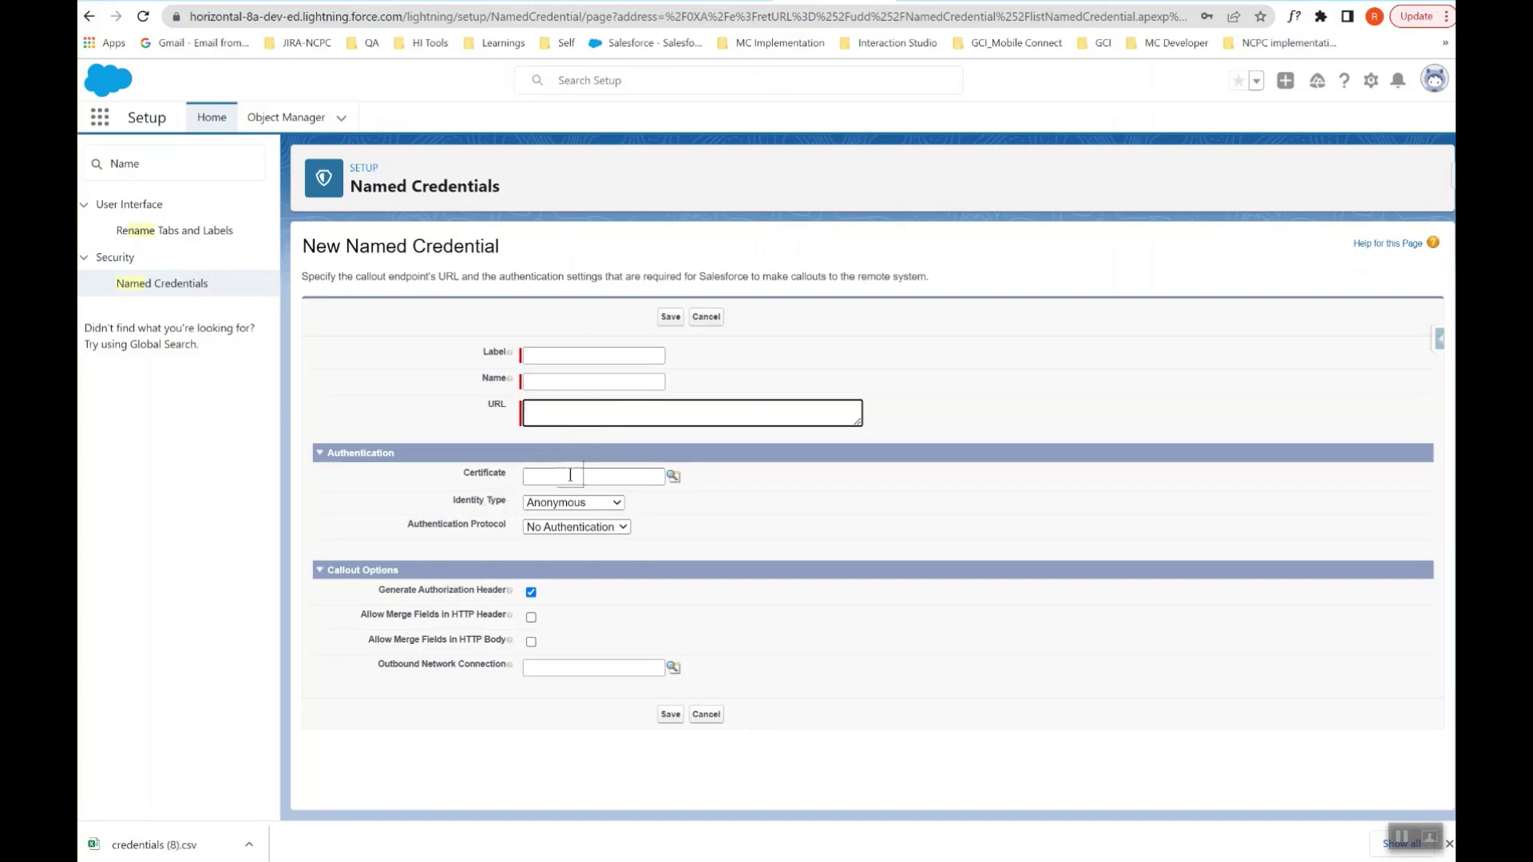
click(576, 503)
click(573, 548)
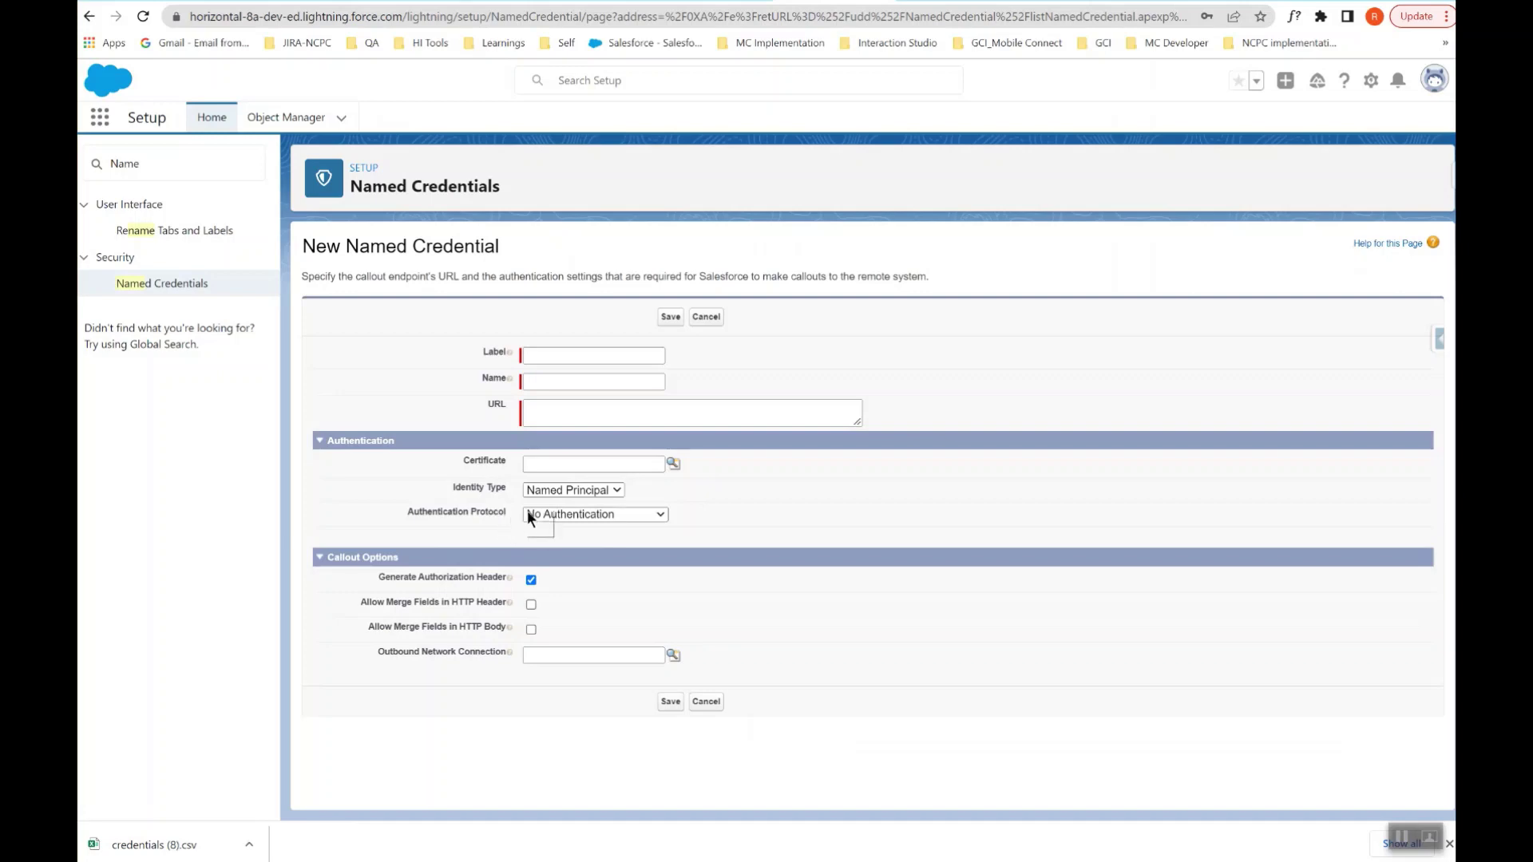
click(530, 517)
click(557, 559)
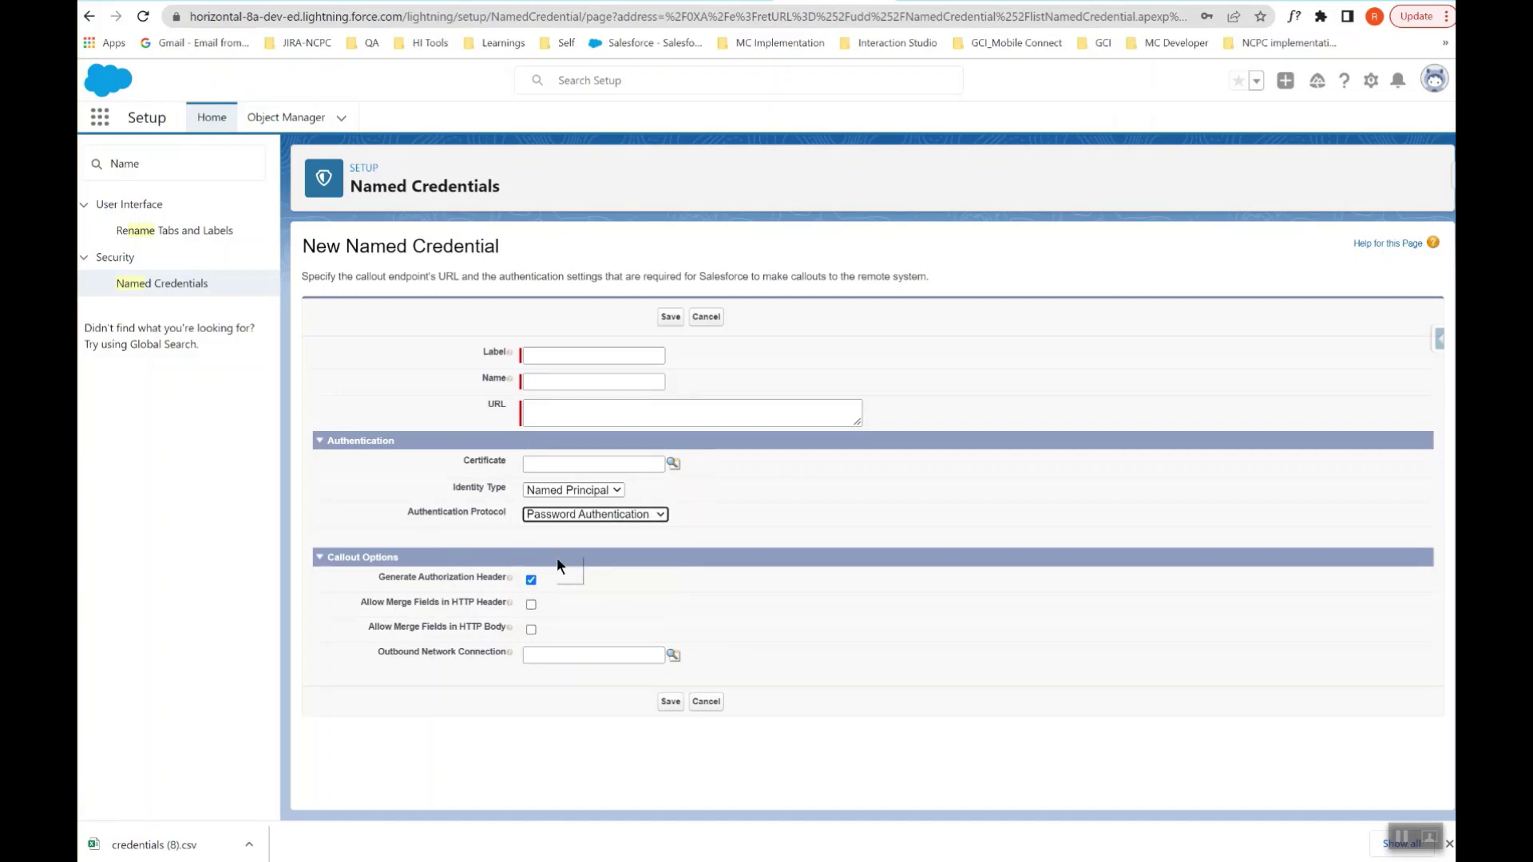
click(541, 543)
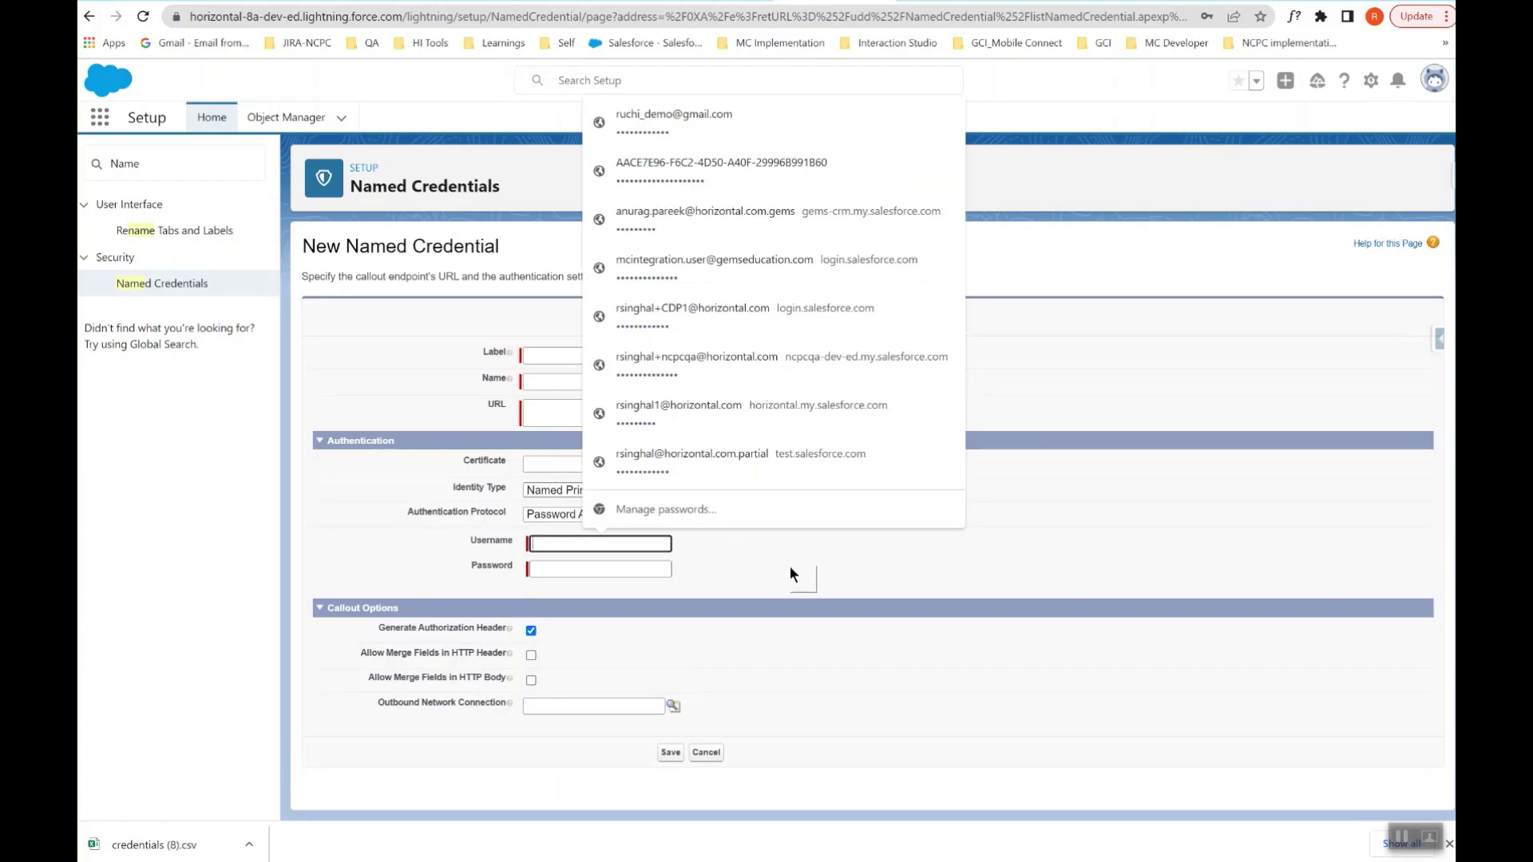
click(570, 569)
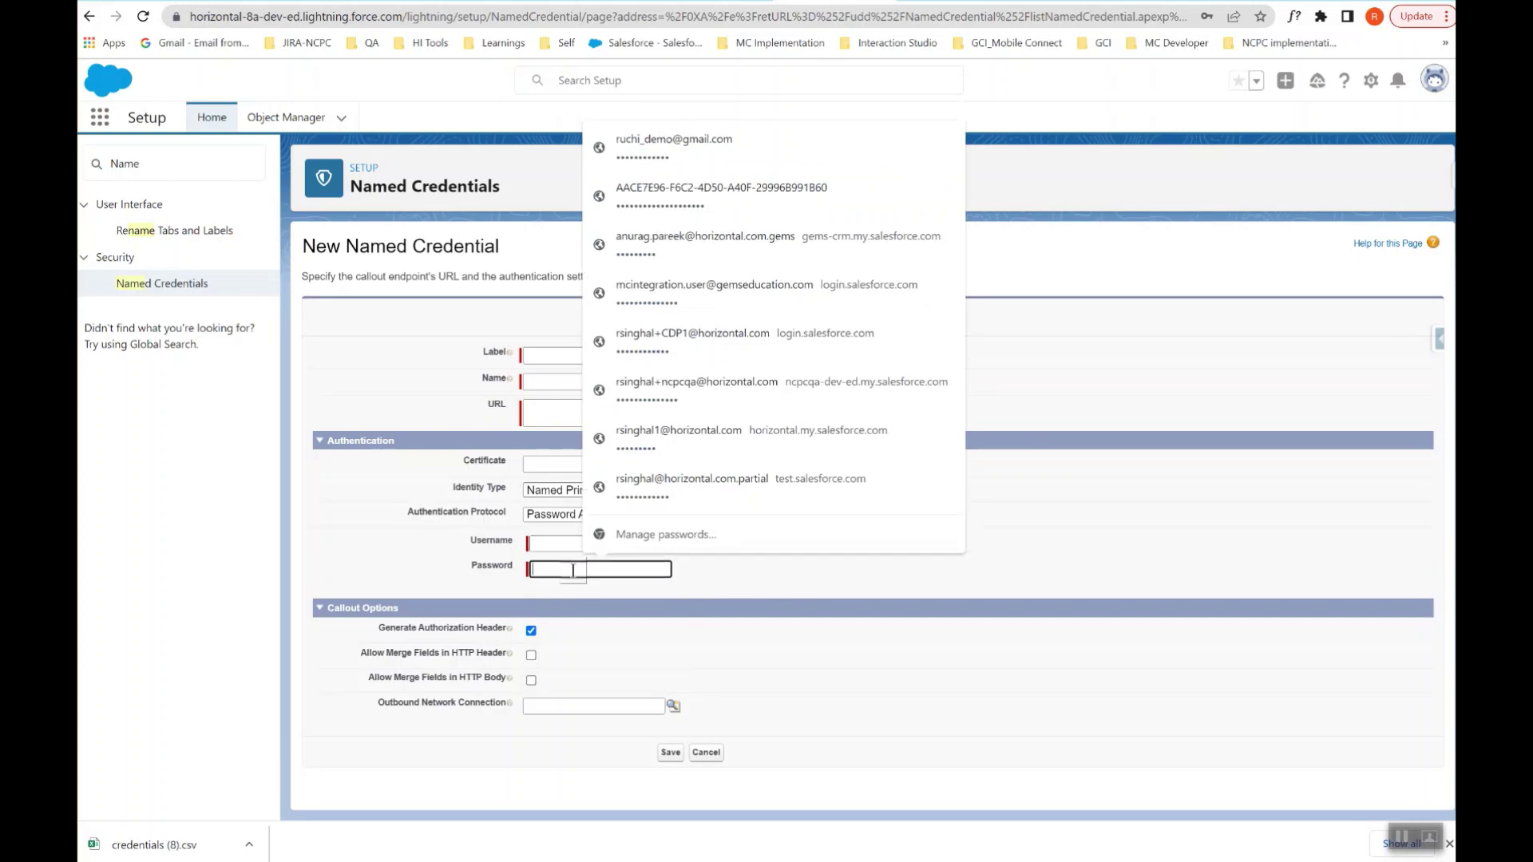
click(722, 576)
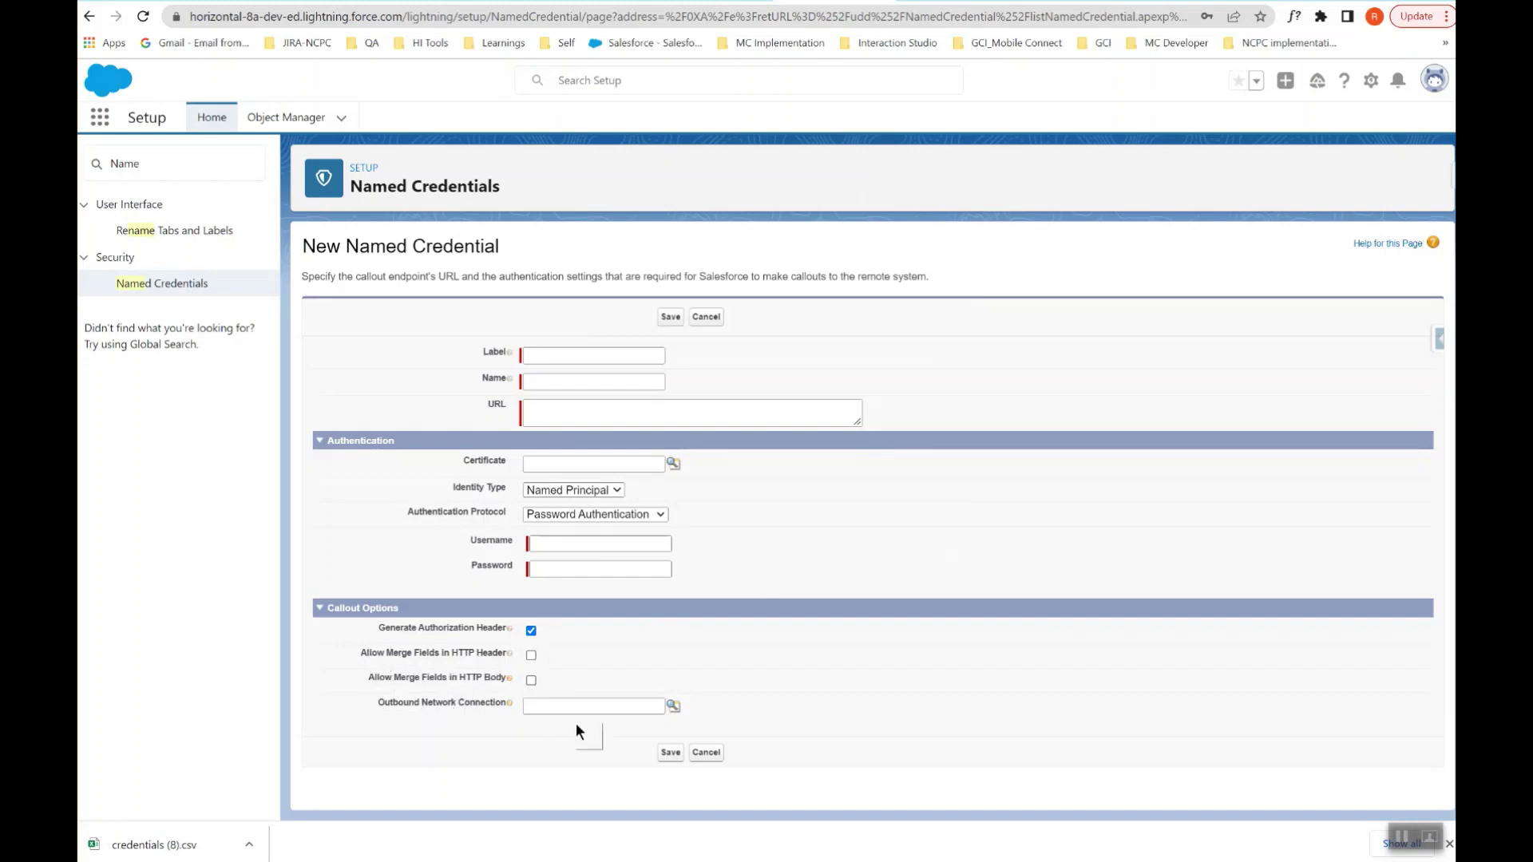
click(702, 759)
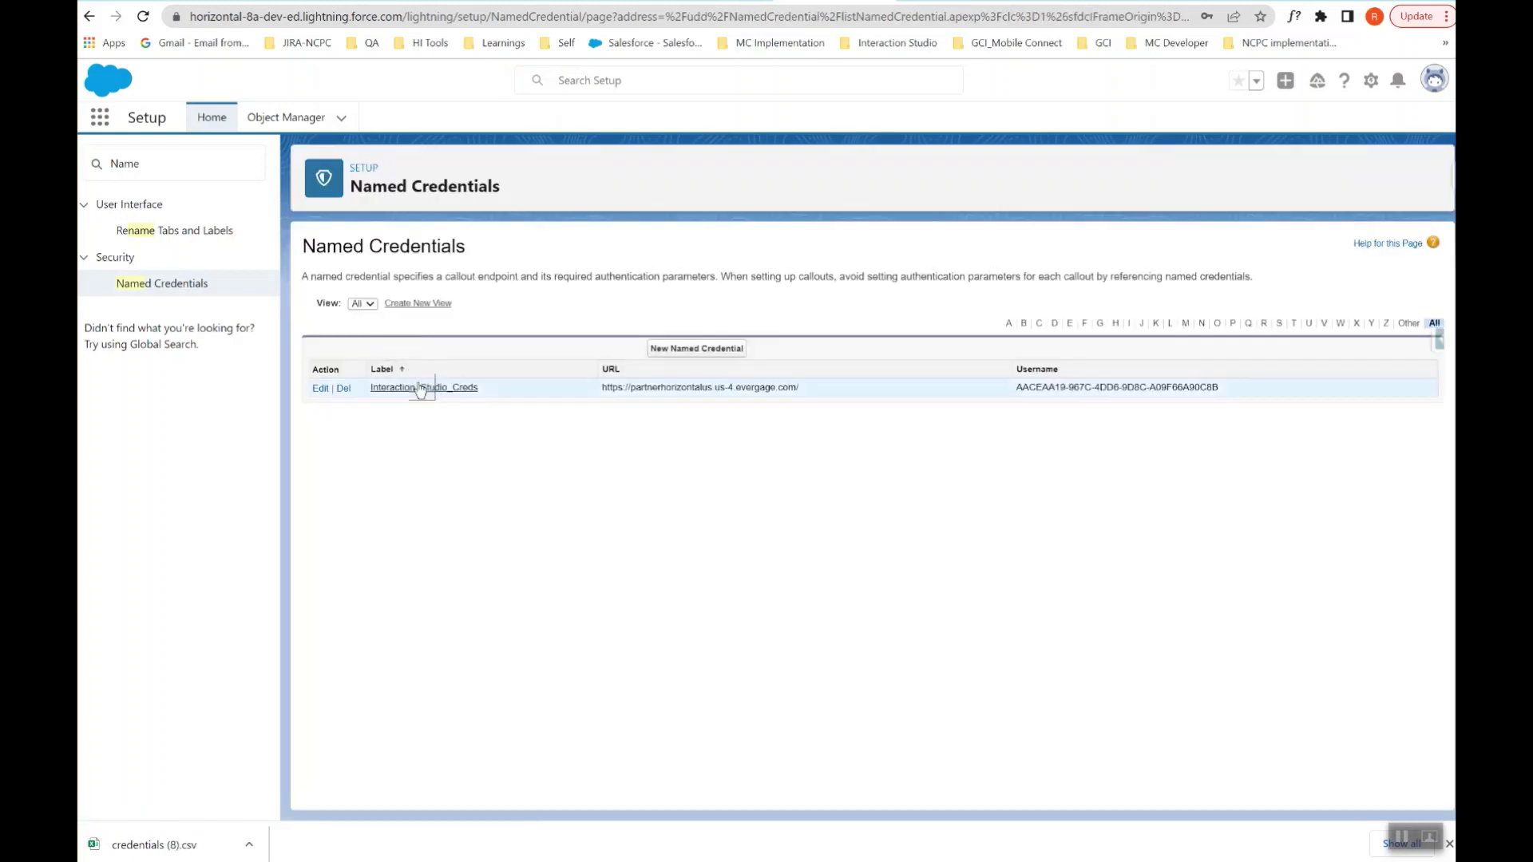
Step: Review the Interaction_Studio_Creds named credential and switch to the server-side templates in Interaction Studio
click(418, 388)
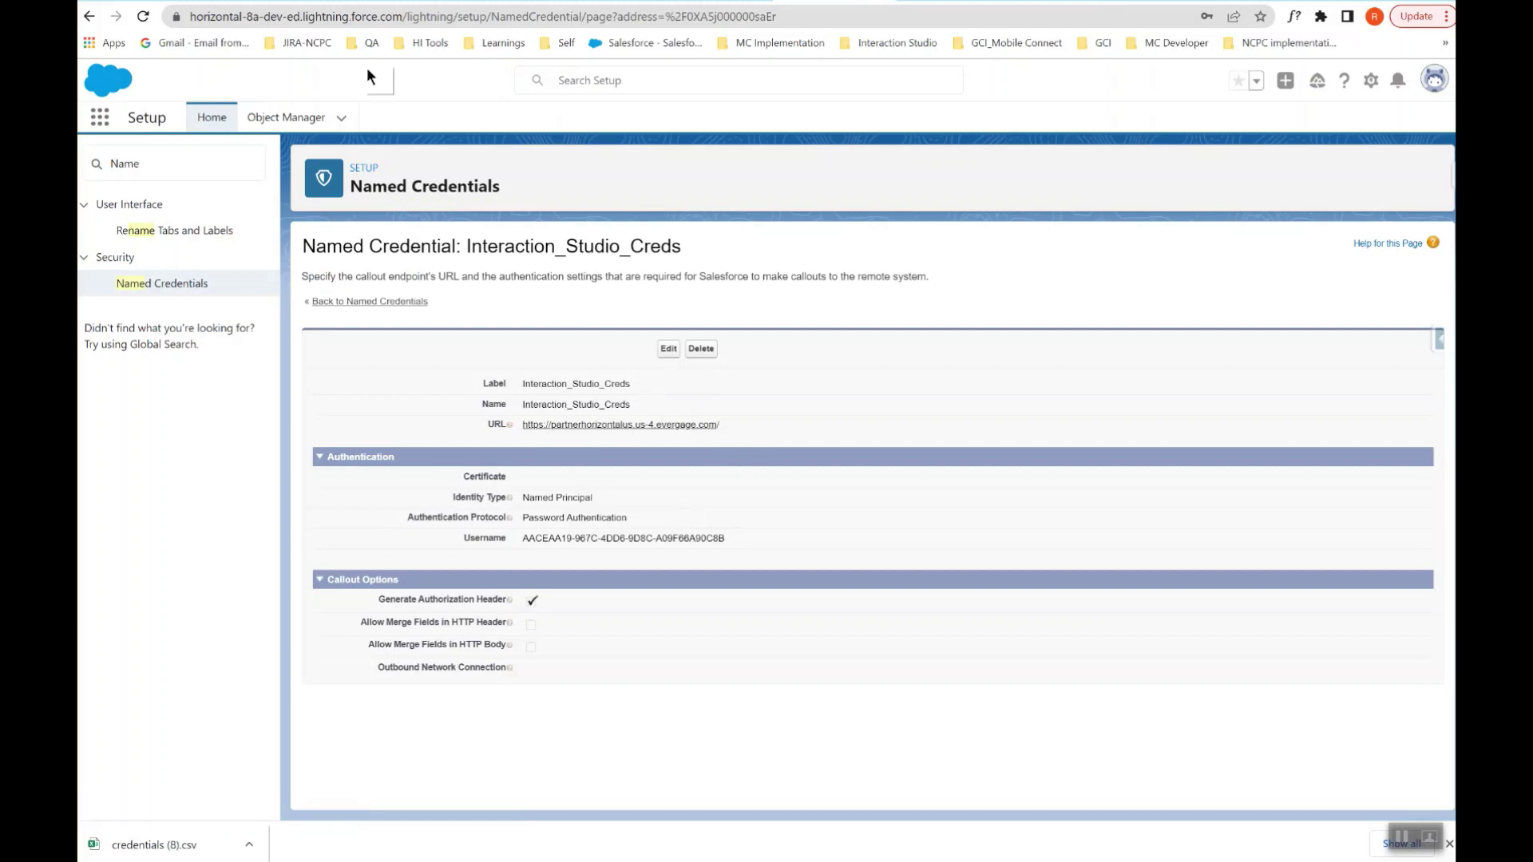
key(ctrl+Tab)
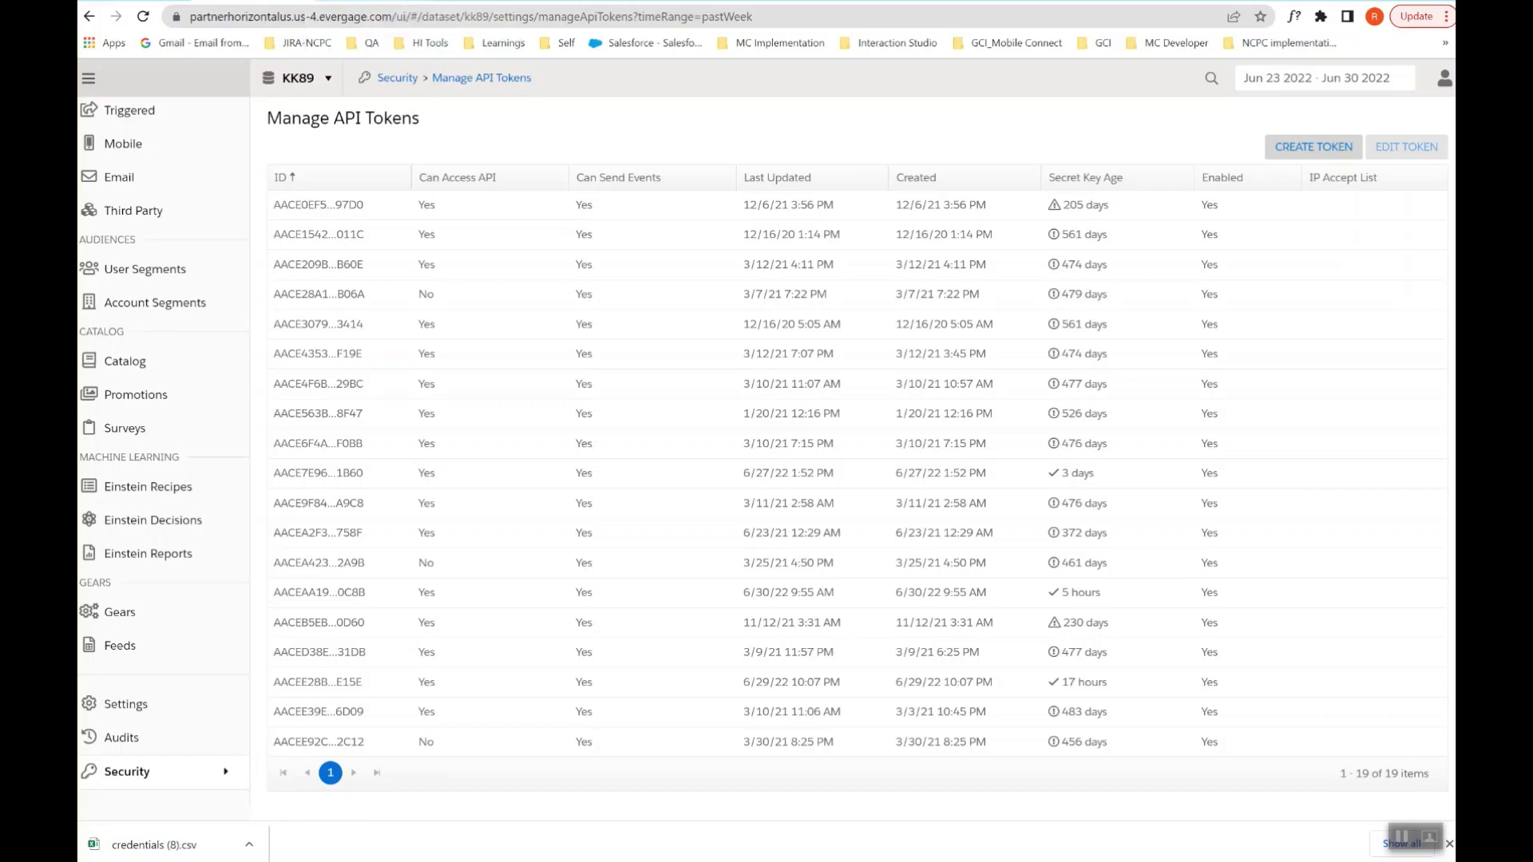
key(ctrl+Tab)
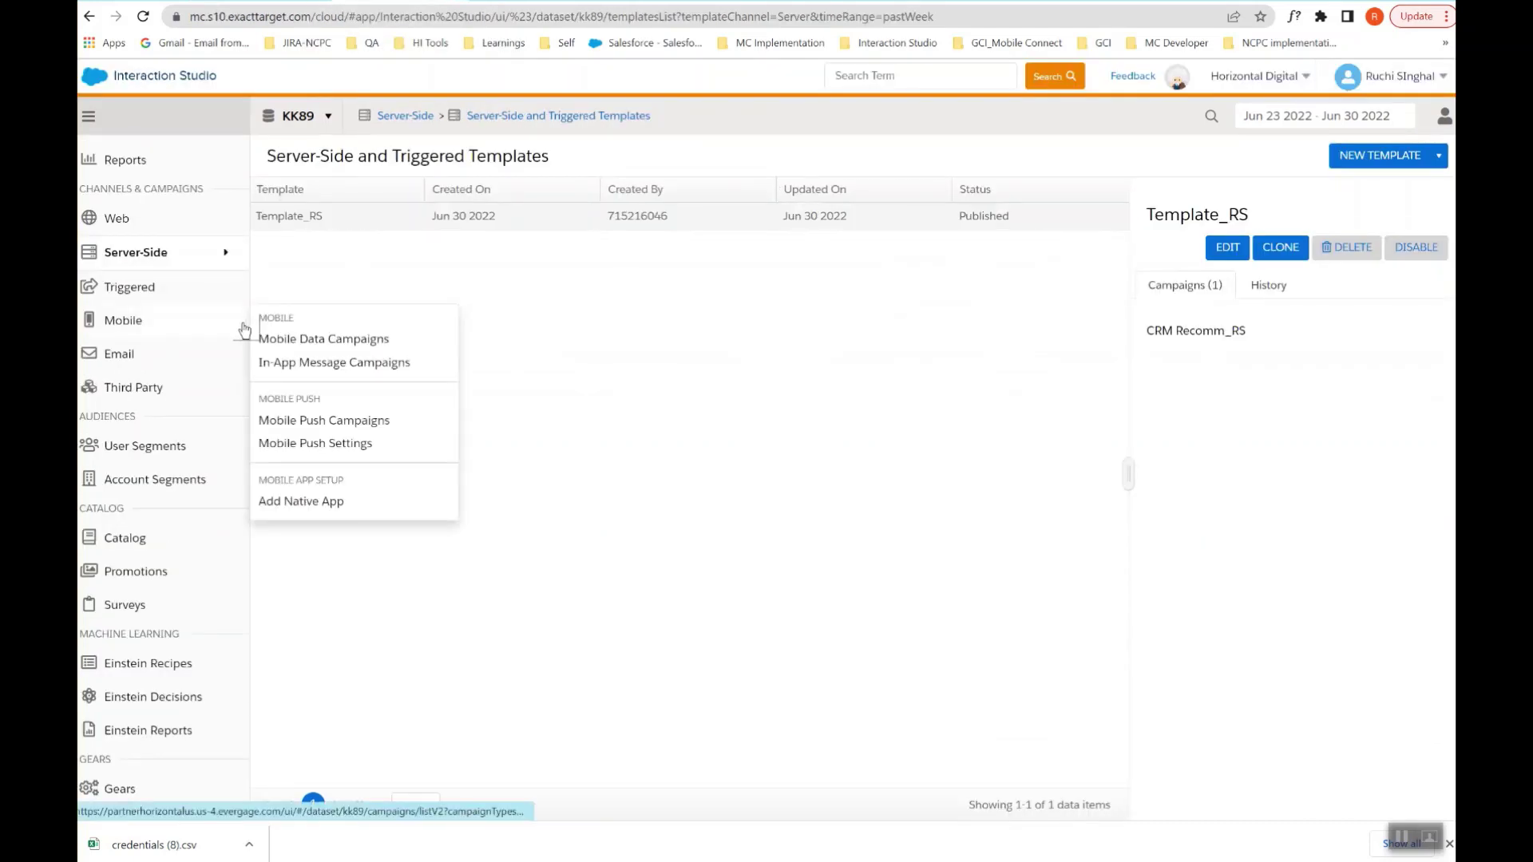
mouse_move(136, 254)
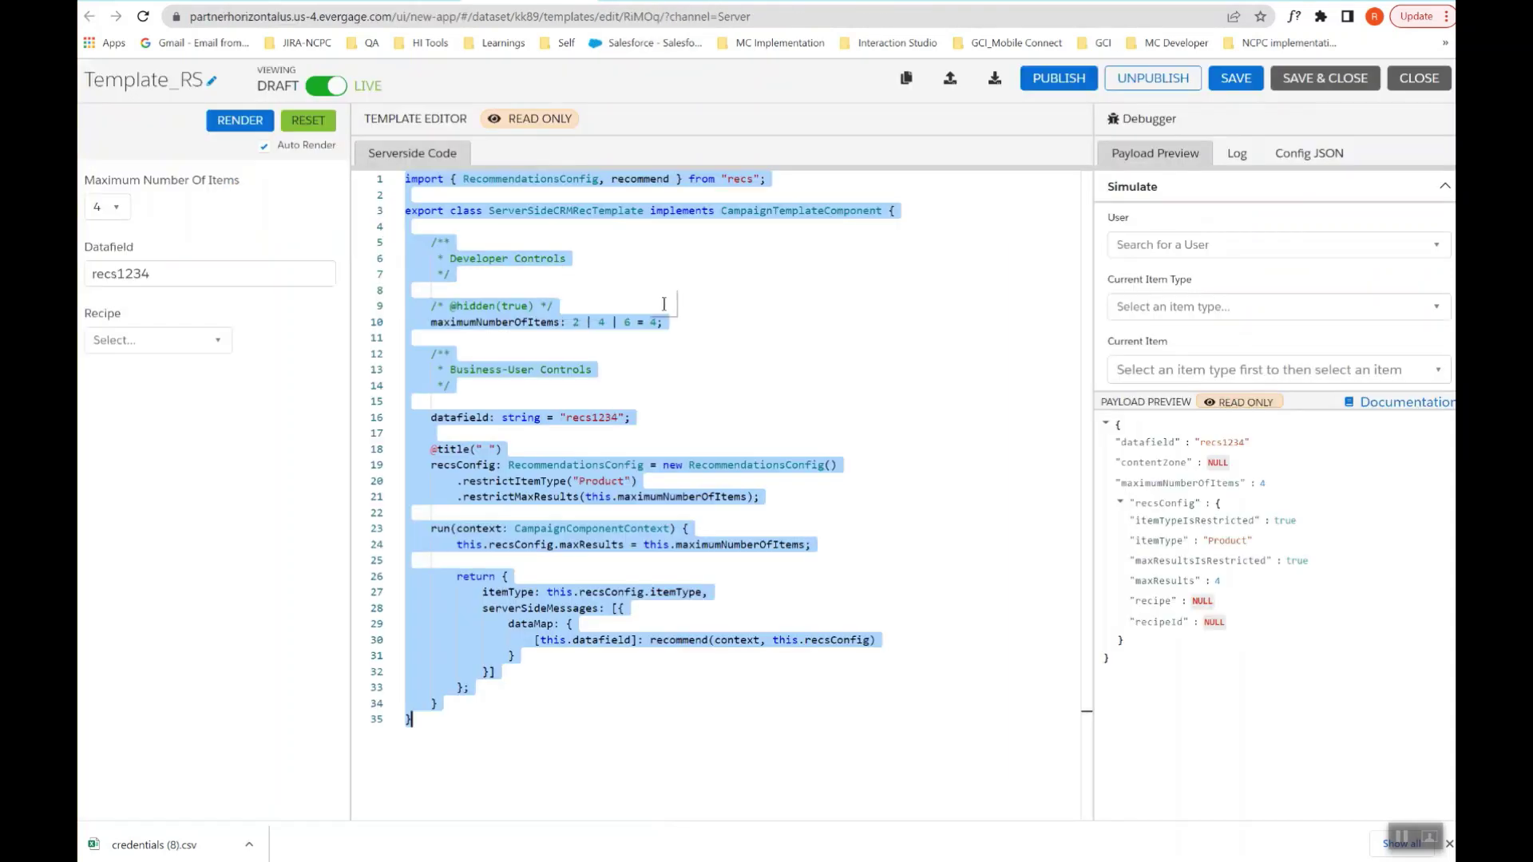
Step: Examine the server-side code of Template_RS, highlighting the full code and the datafield value recs1234
click(663, 305)
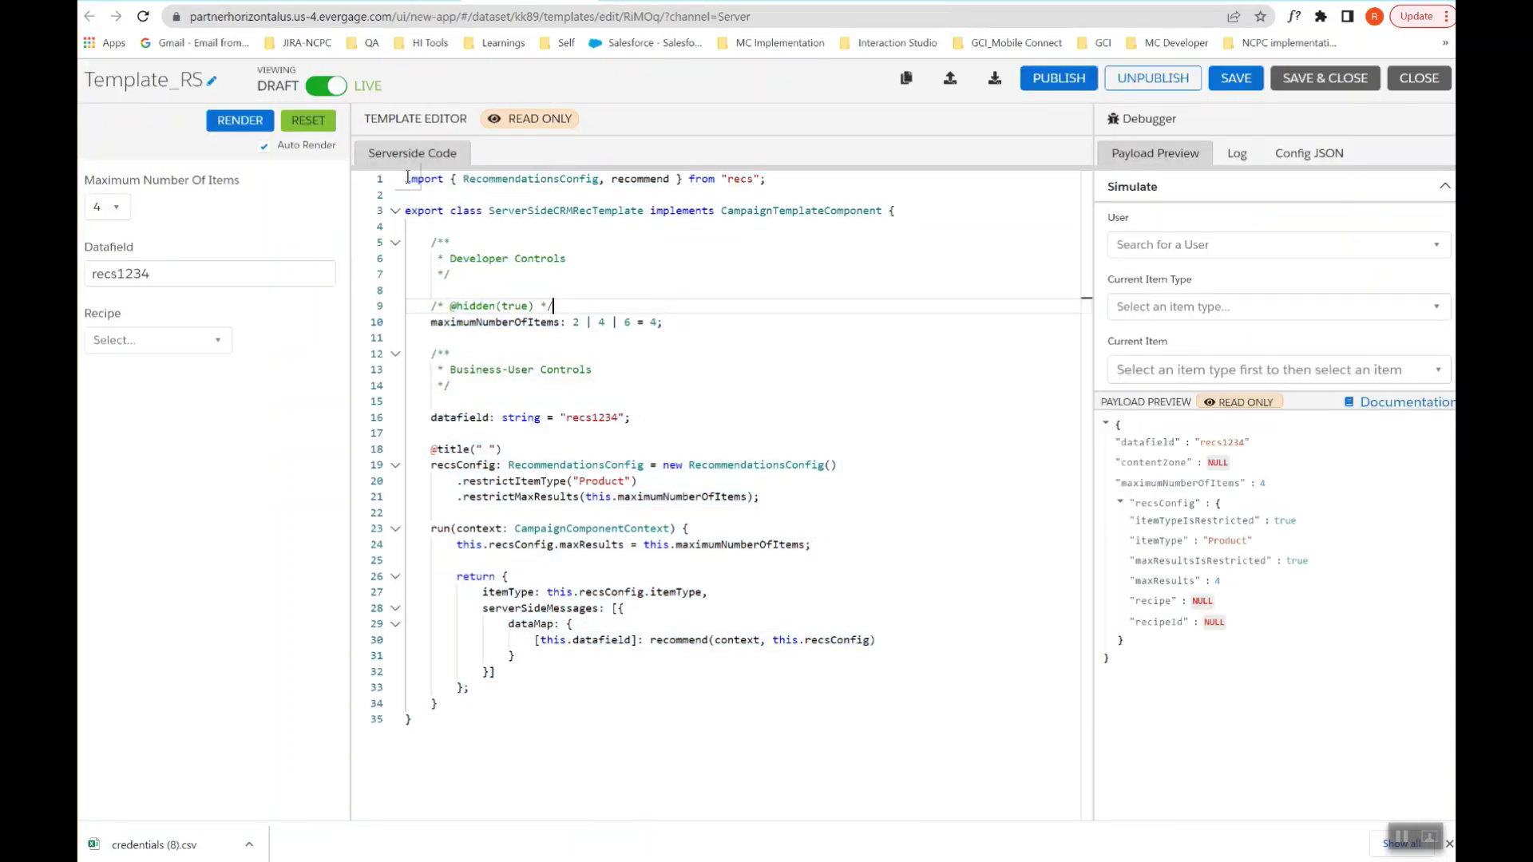
drag(406, 178, 639, 702)
click(638, 702)
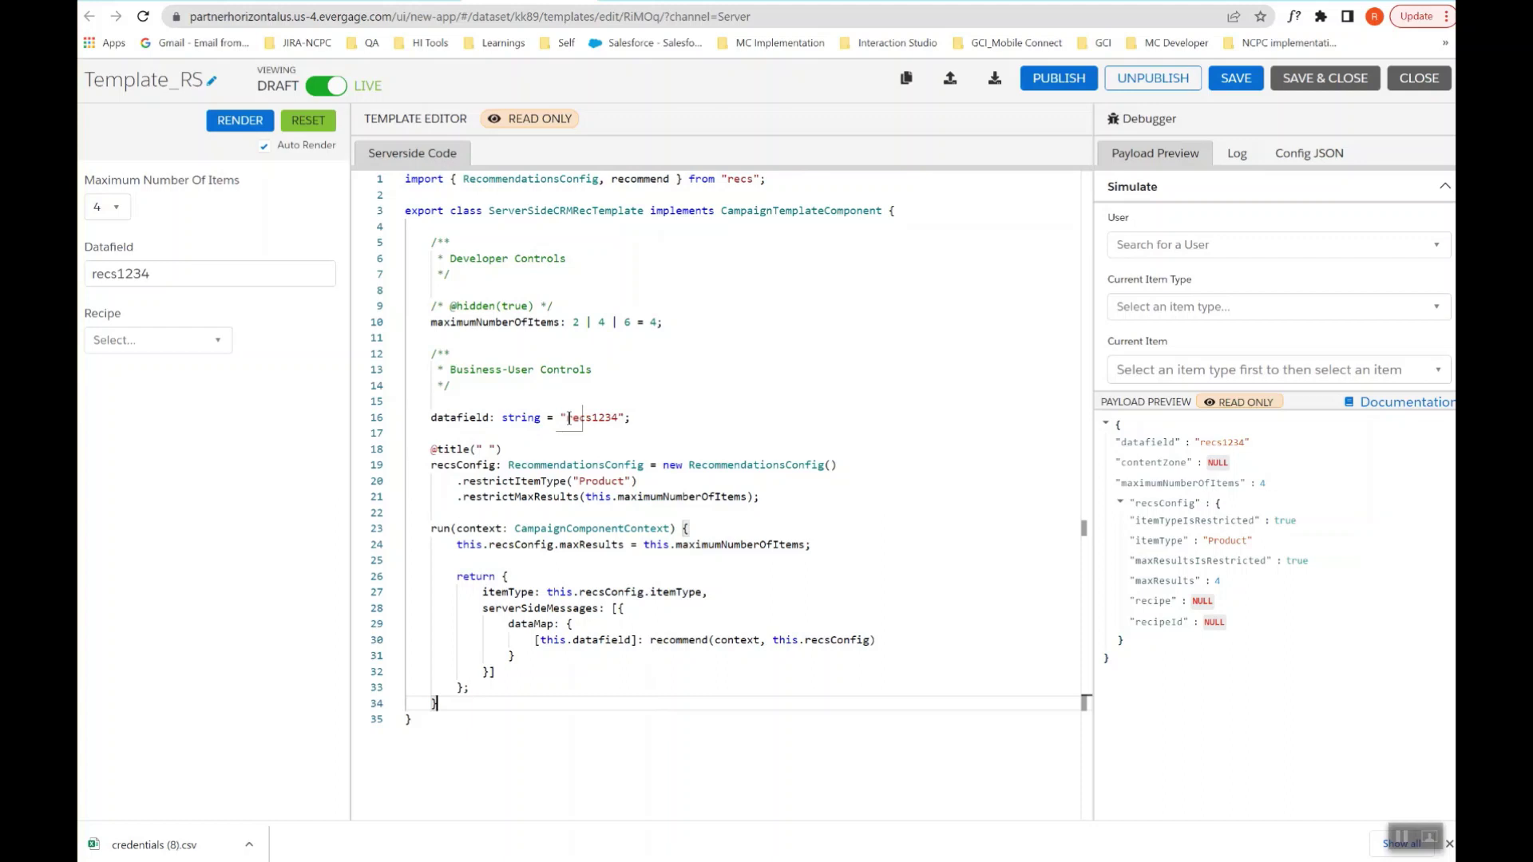
drag(566, 417, 617, 416)
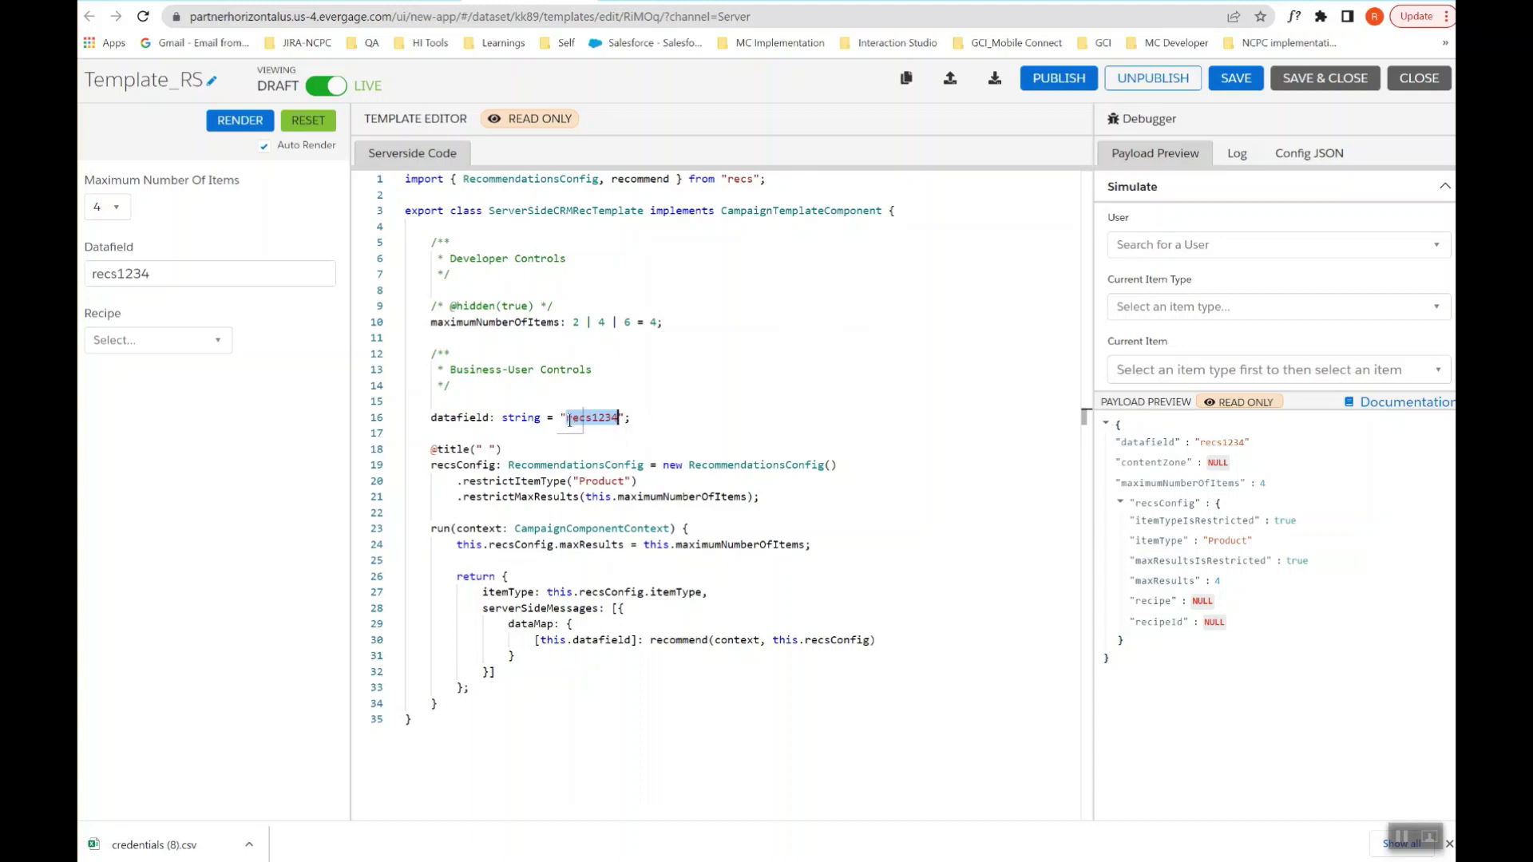
click(572, 418)
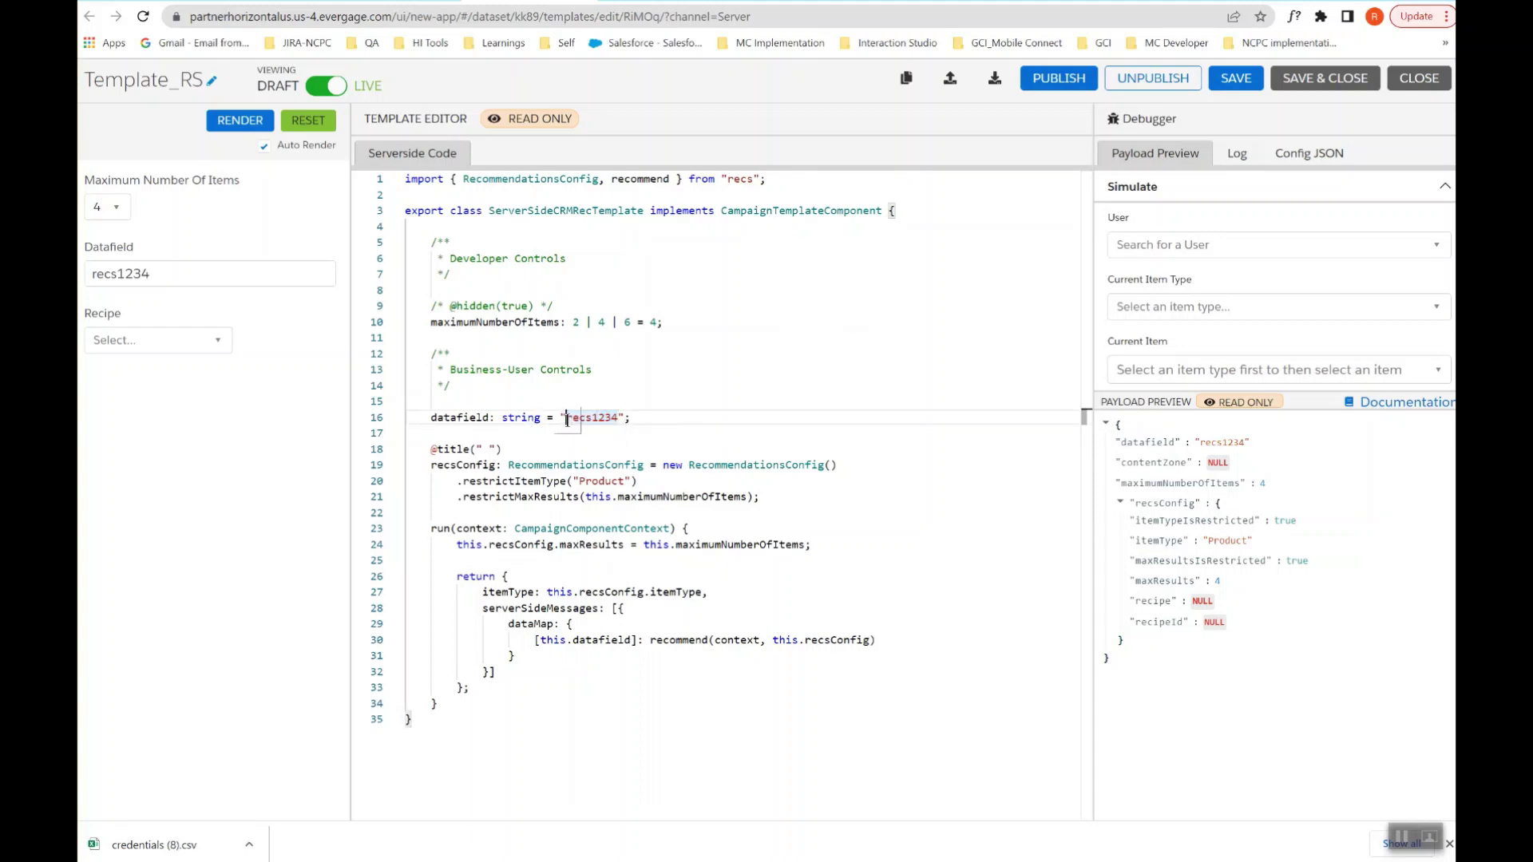
Step: Highlight the datafield value in the Template_RS code and set the template's preview recipe to Recently viewed
drag(567, 418, 619, 418)
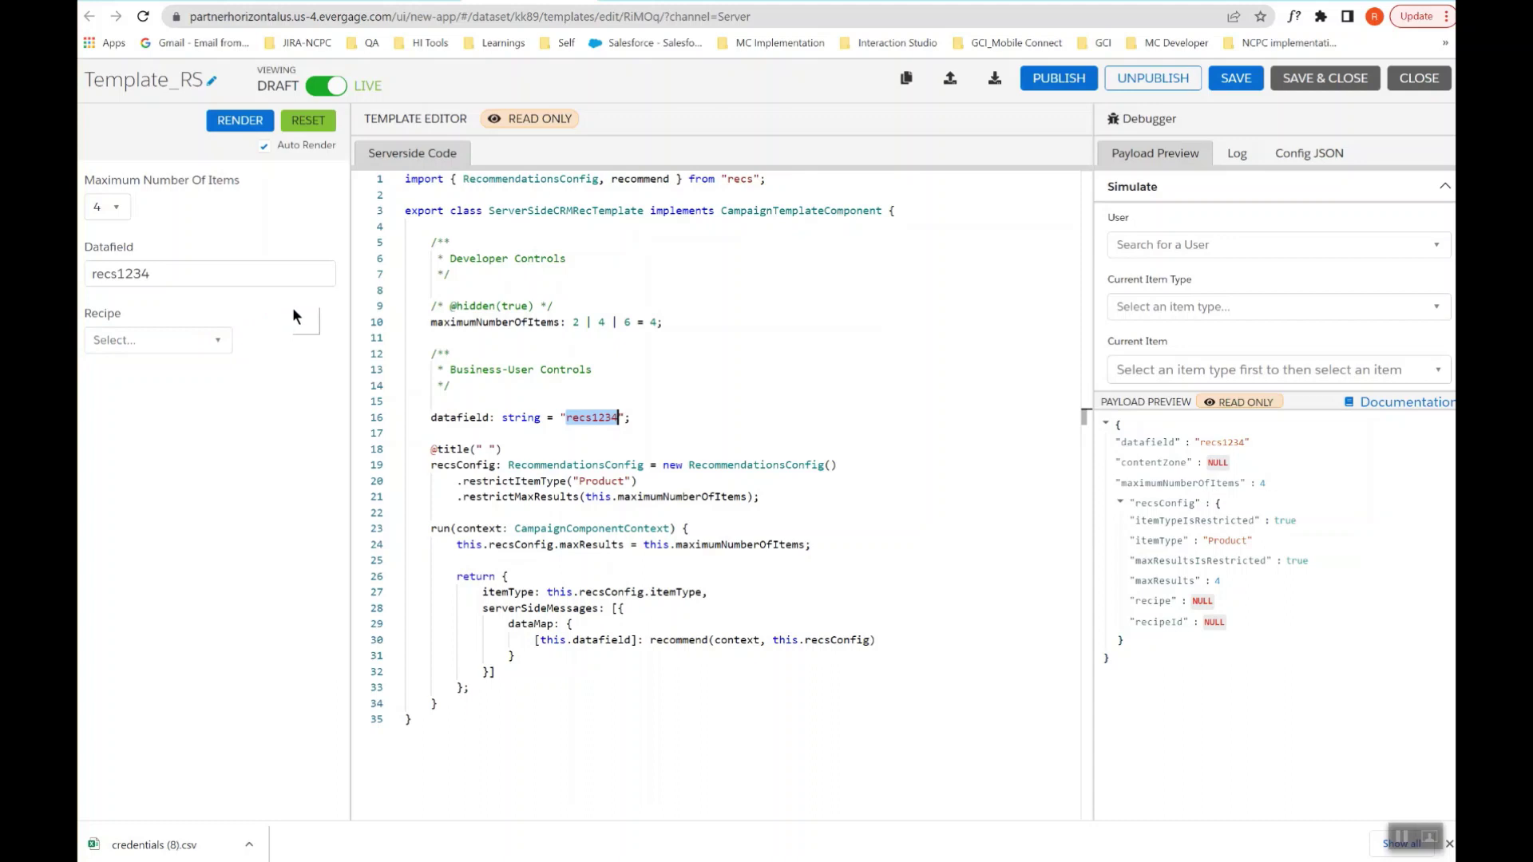
click(605, 417)
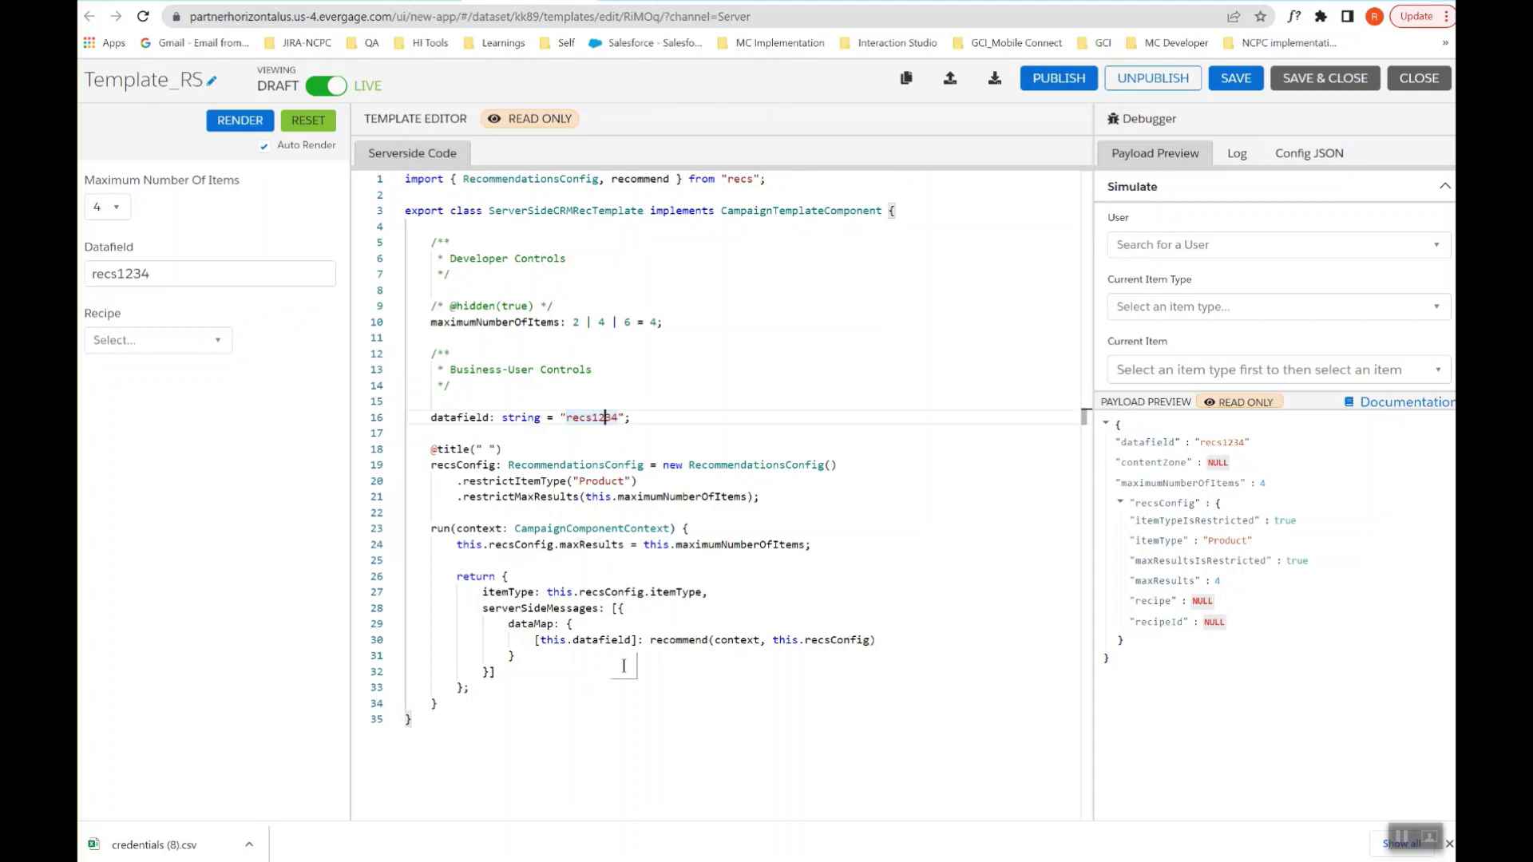
click(209, 351)
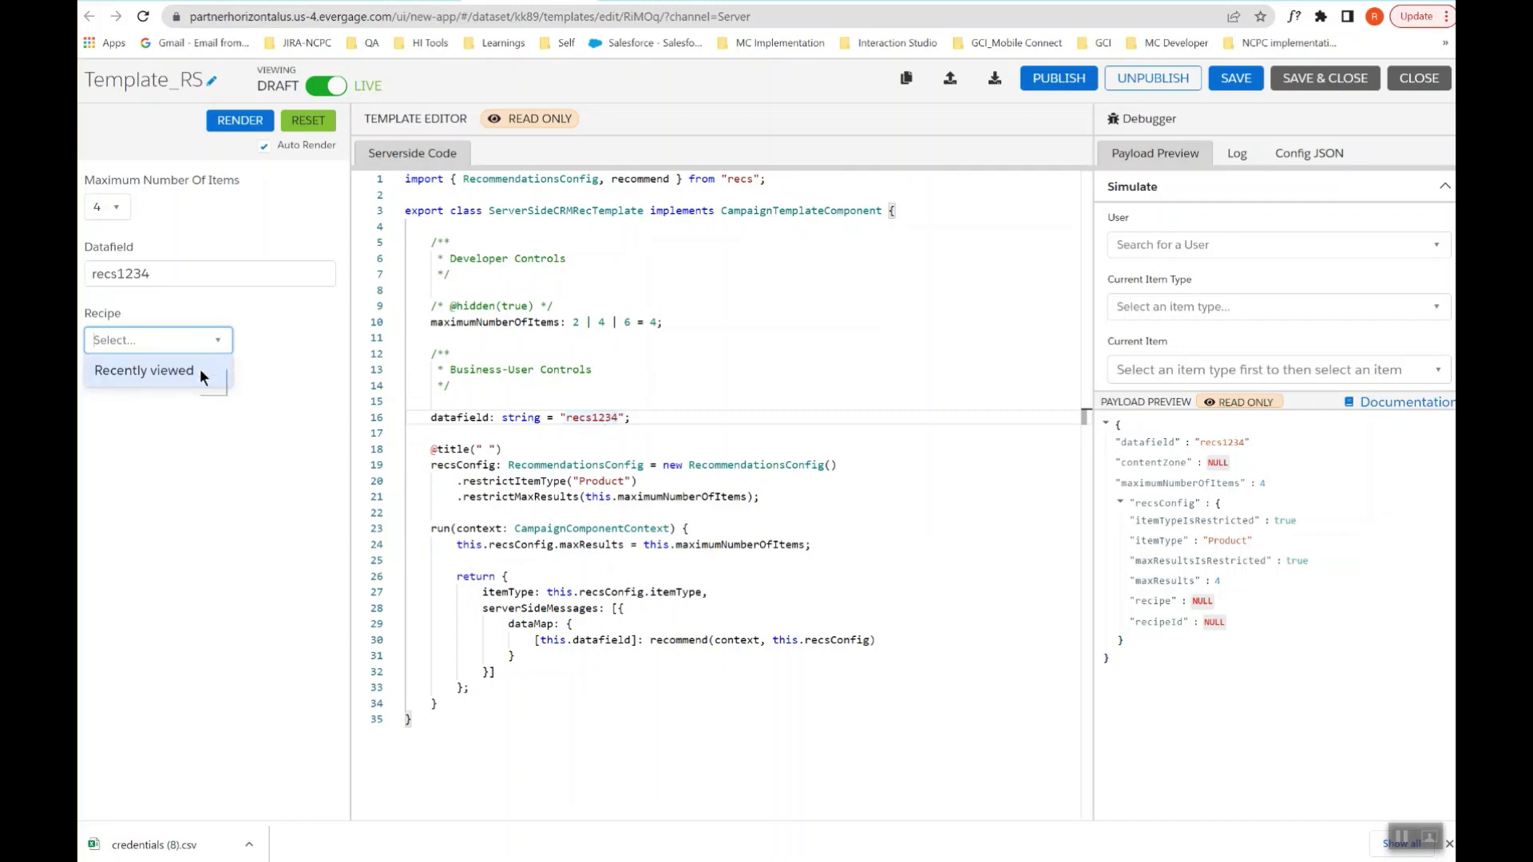
click(200, 525)
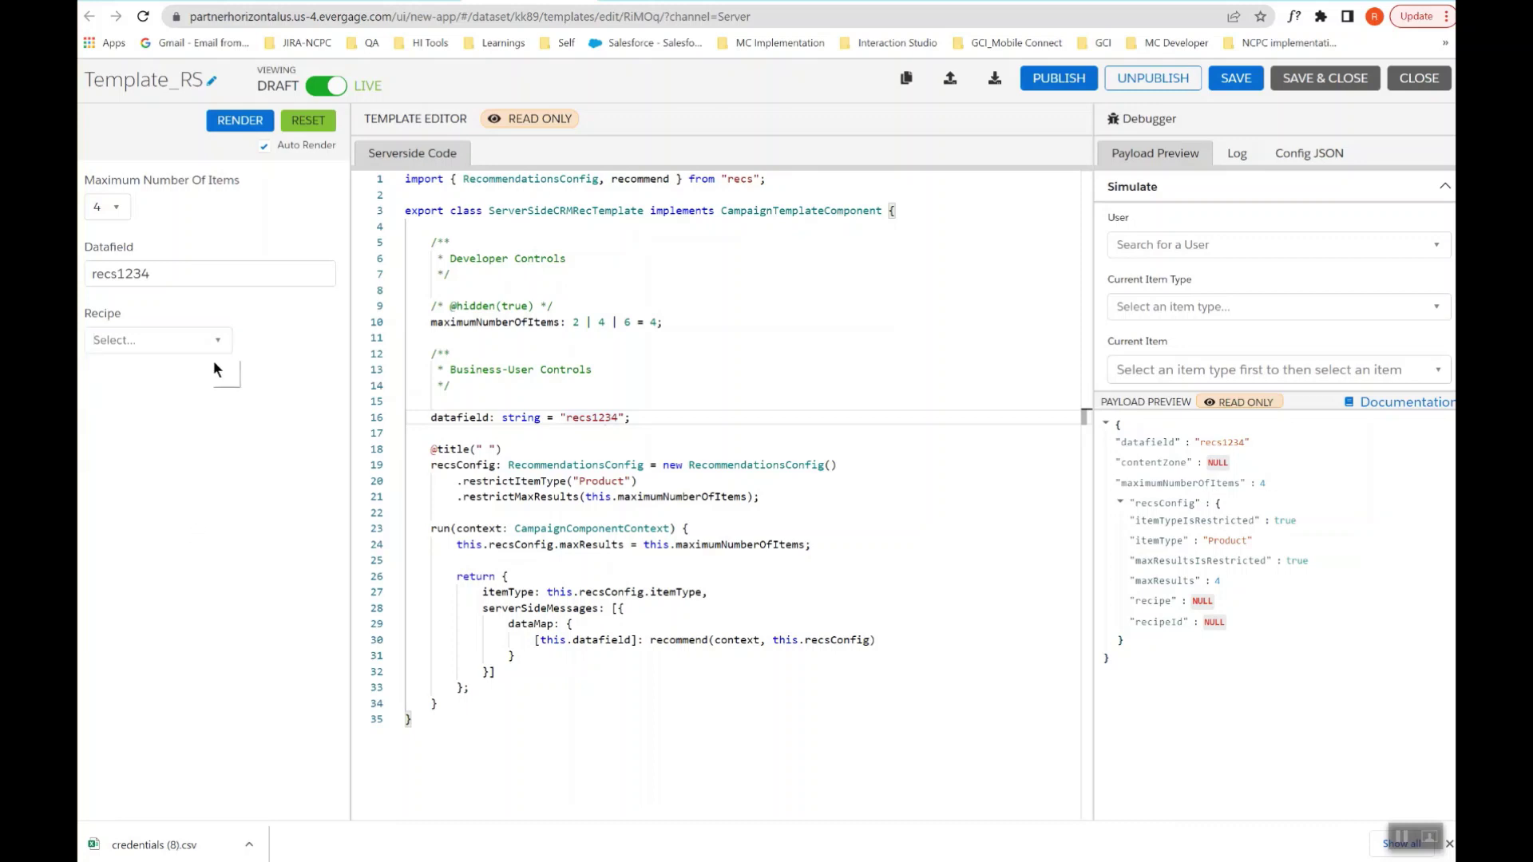
click(204, 338)
click(178, 370)
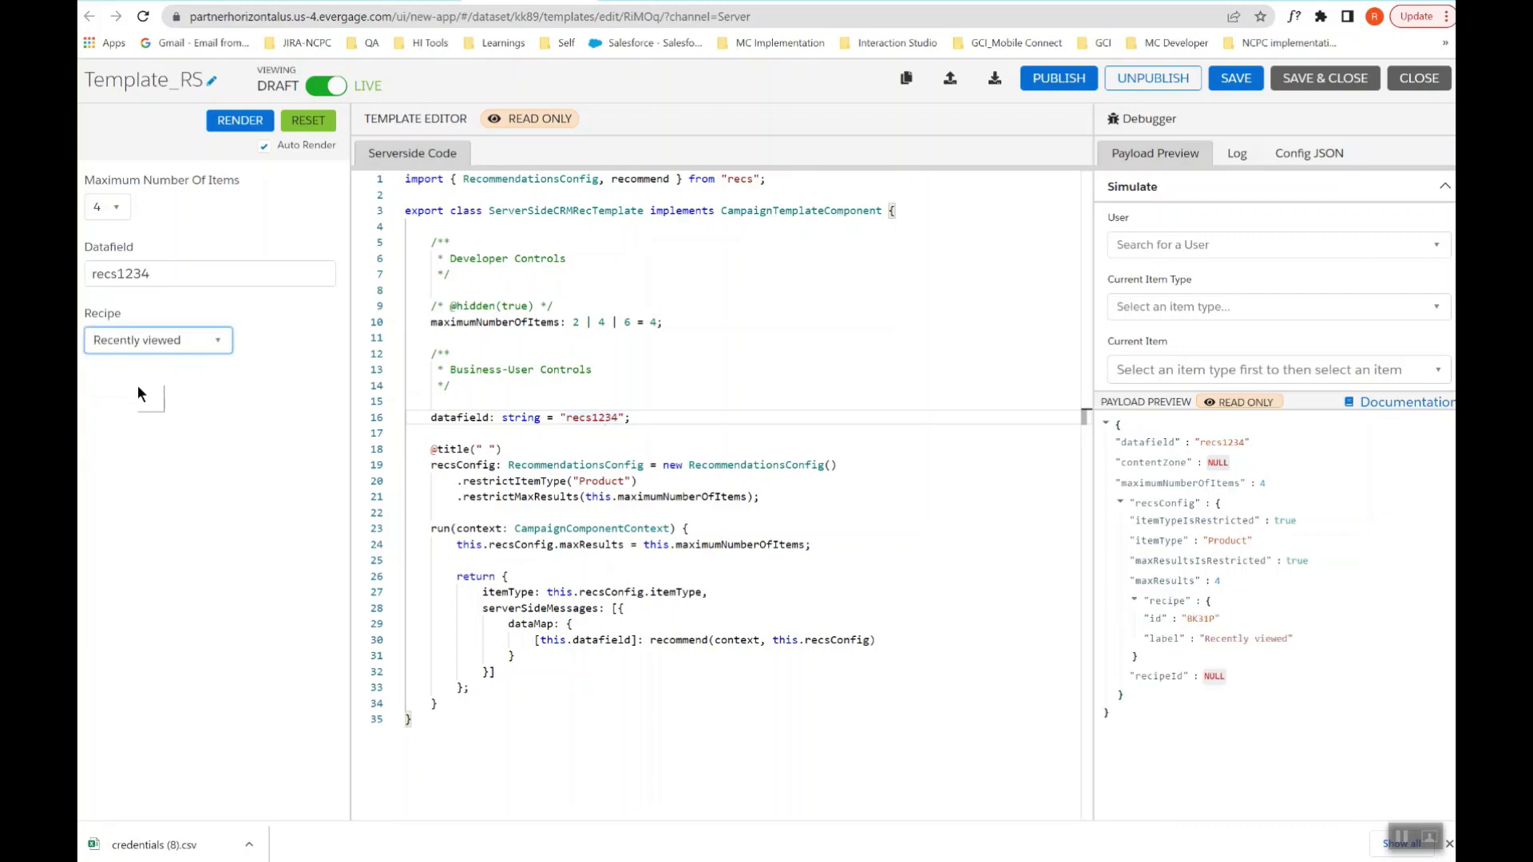
click(183, 348)
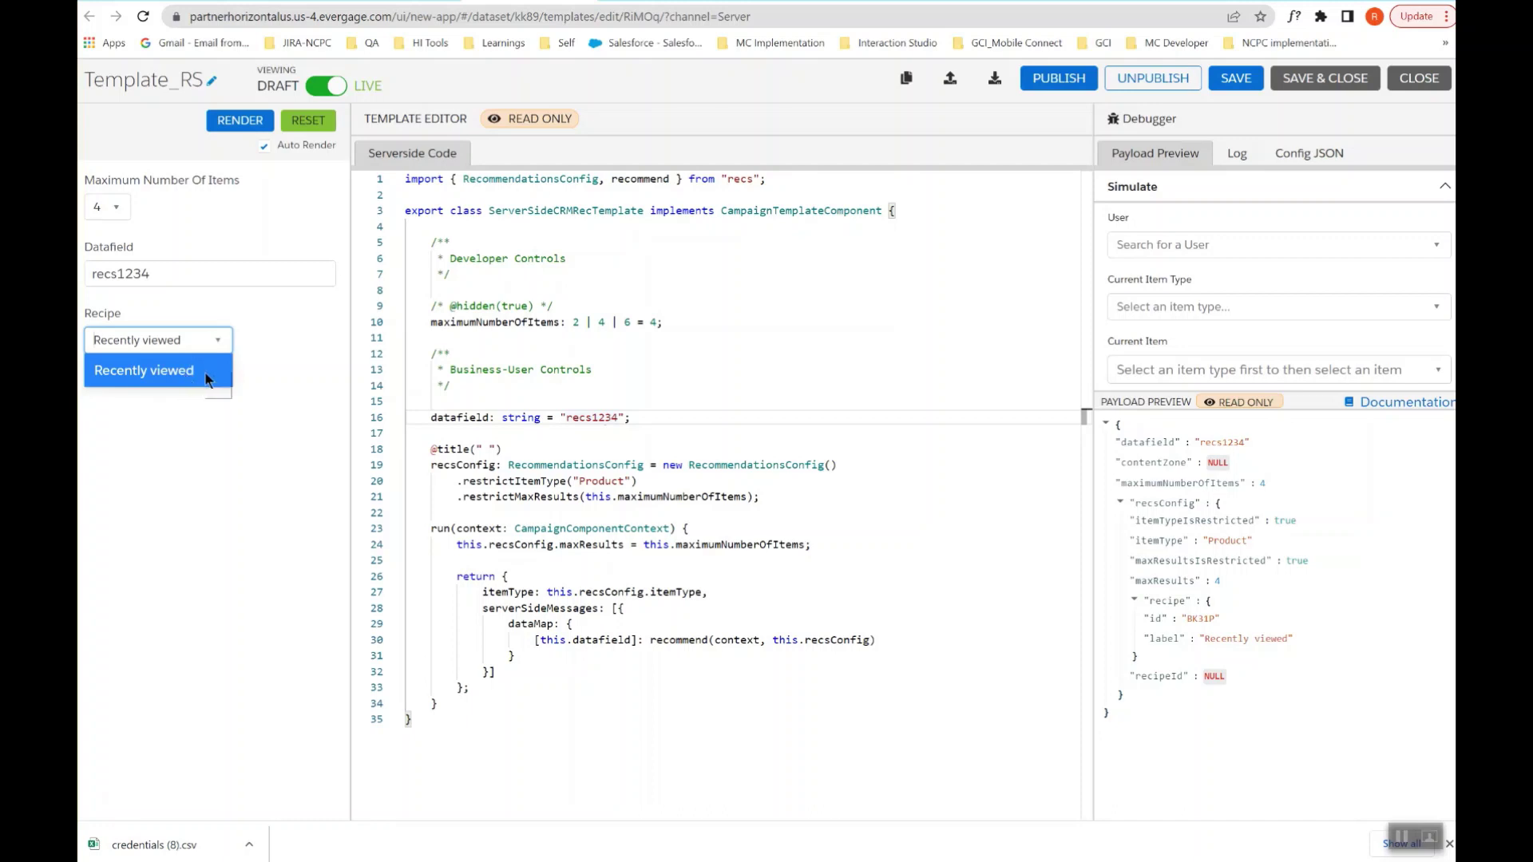
click(270, 429)
Step: Examine the maximumNumberOfItems line in the Template_RS code and close the template
click(658, 322)
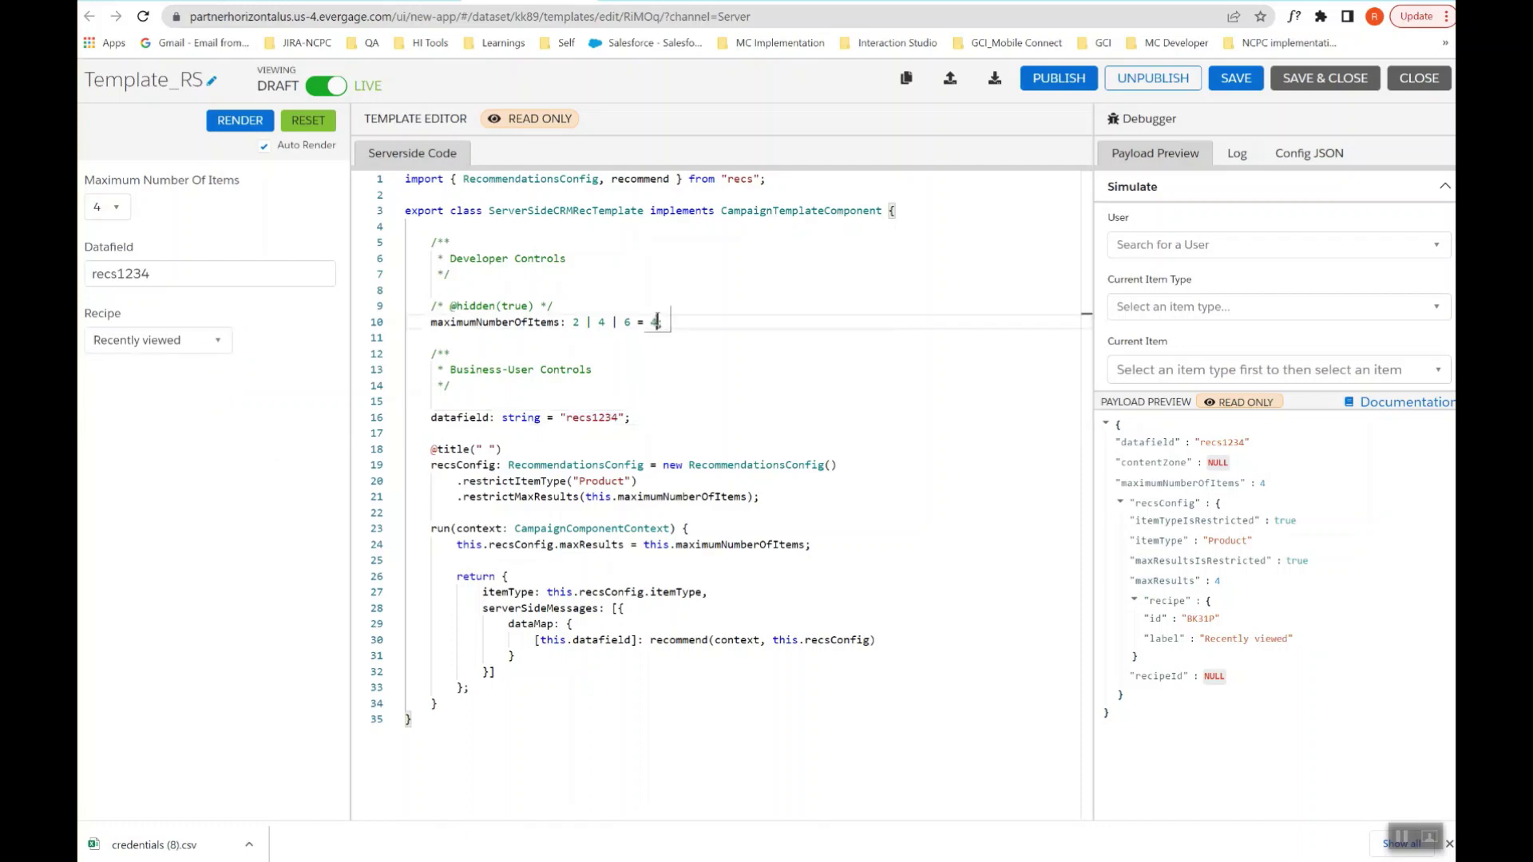
text(;)
drag(664, 321, 407, 322)
click(682, 332)
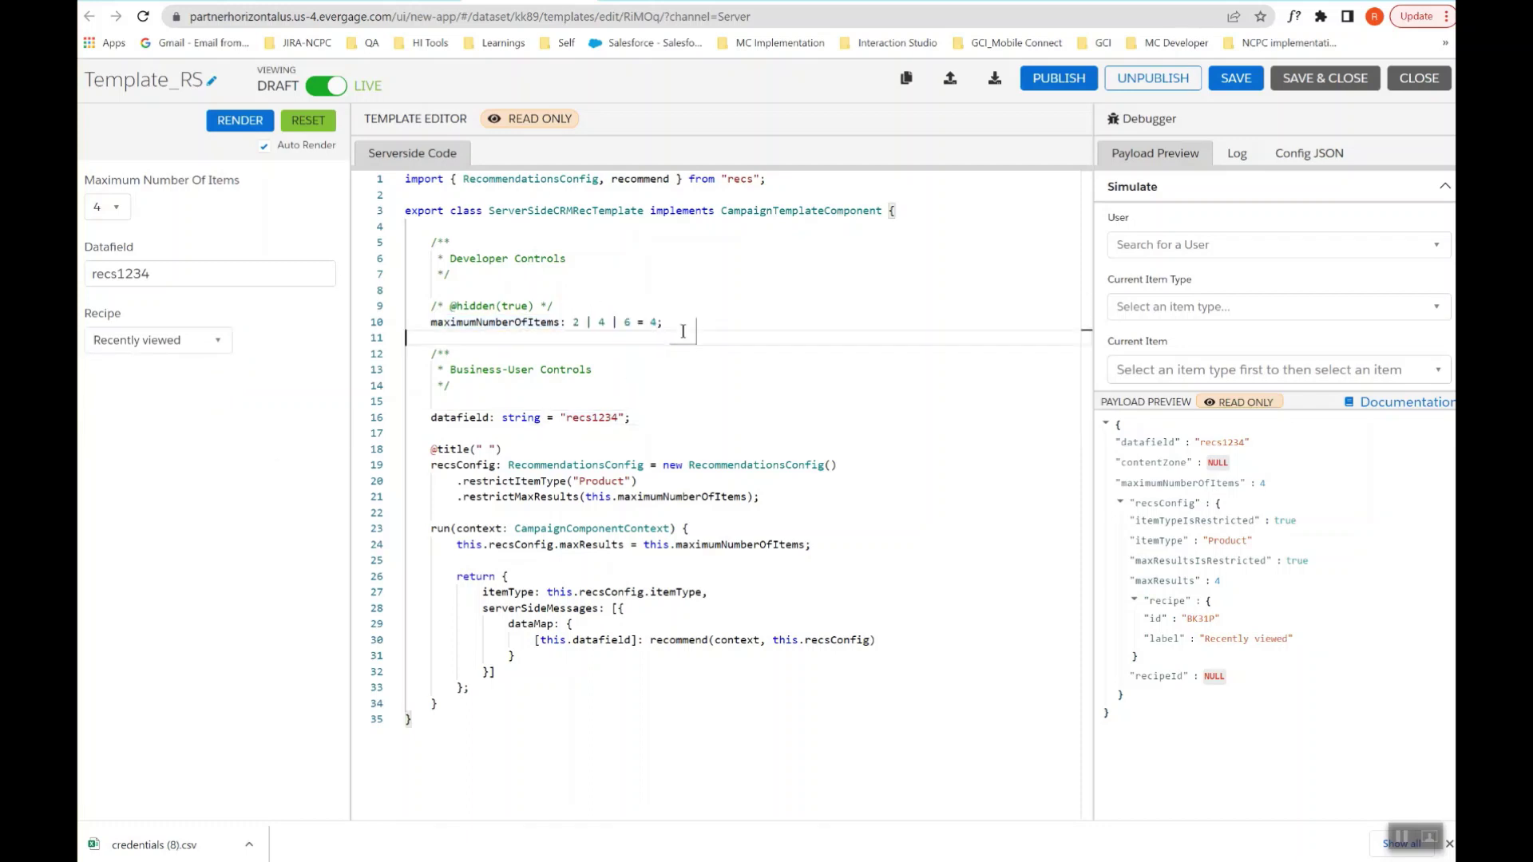
click(662, 322)
key(BackSpace)
click(655, 322)
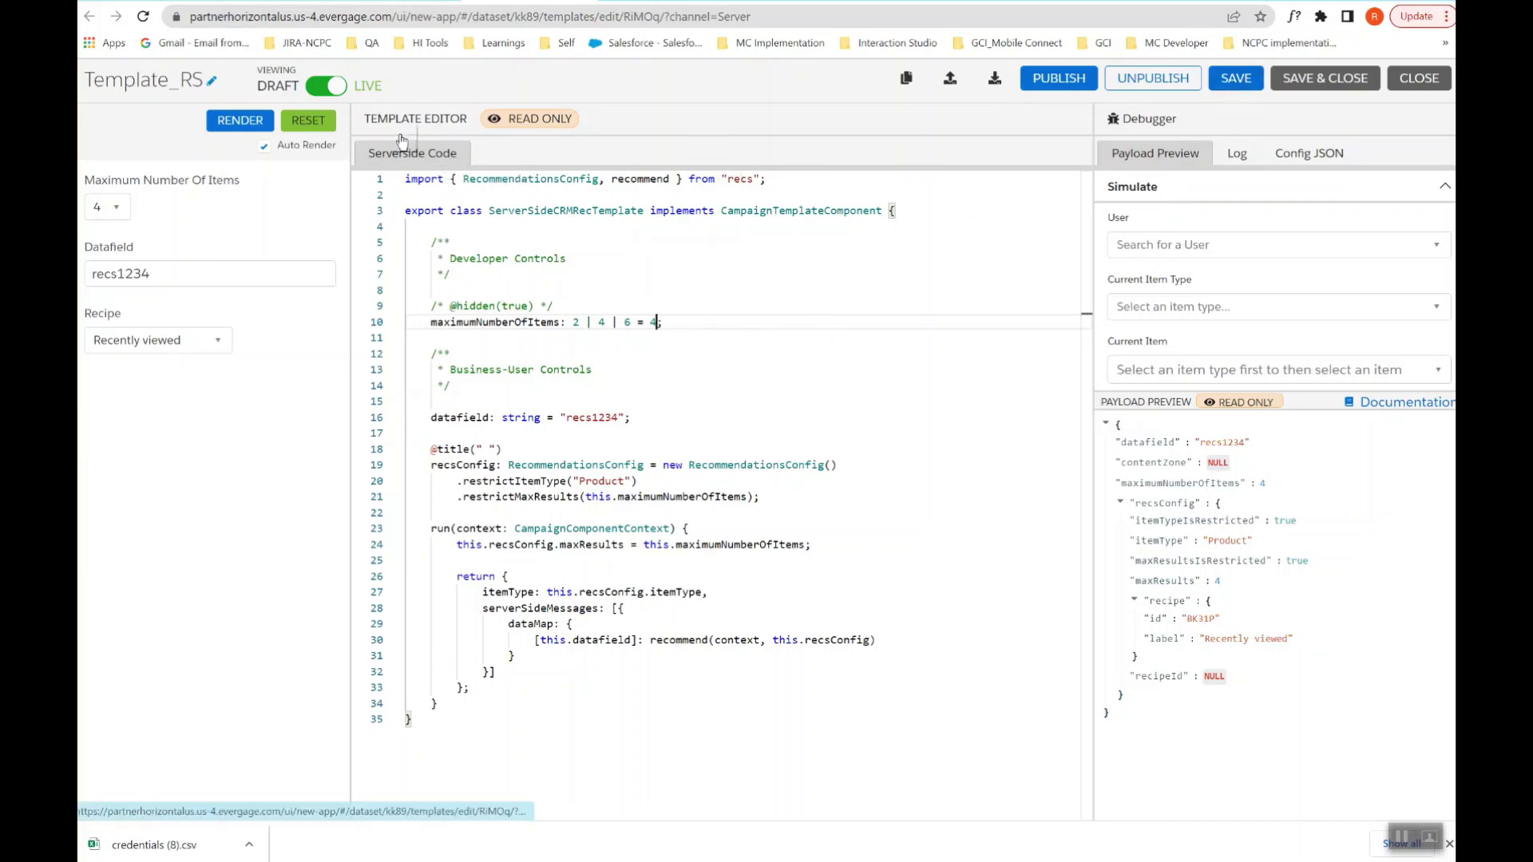
click(1434, 83)
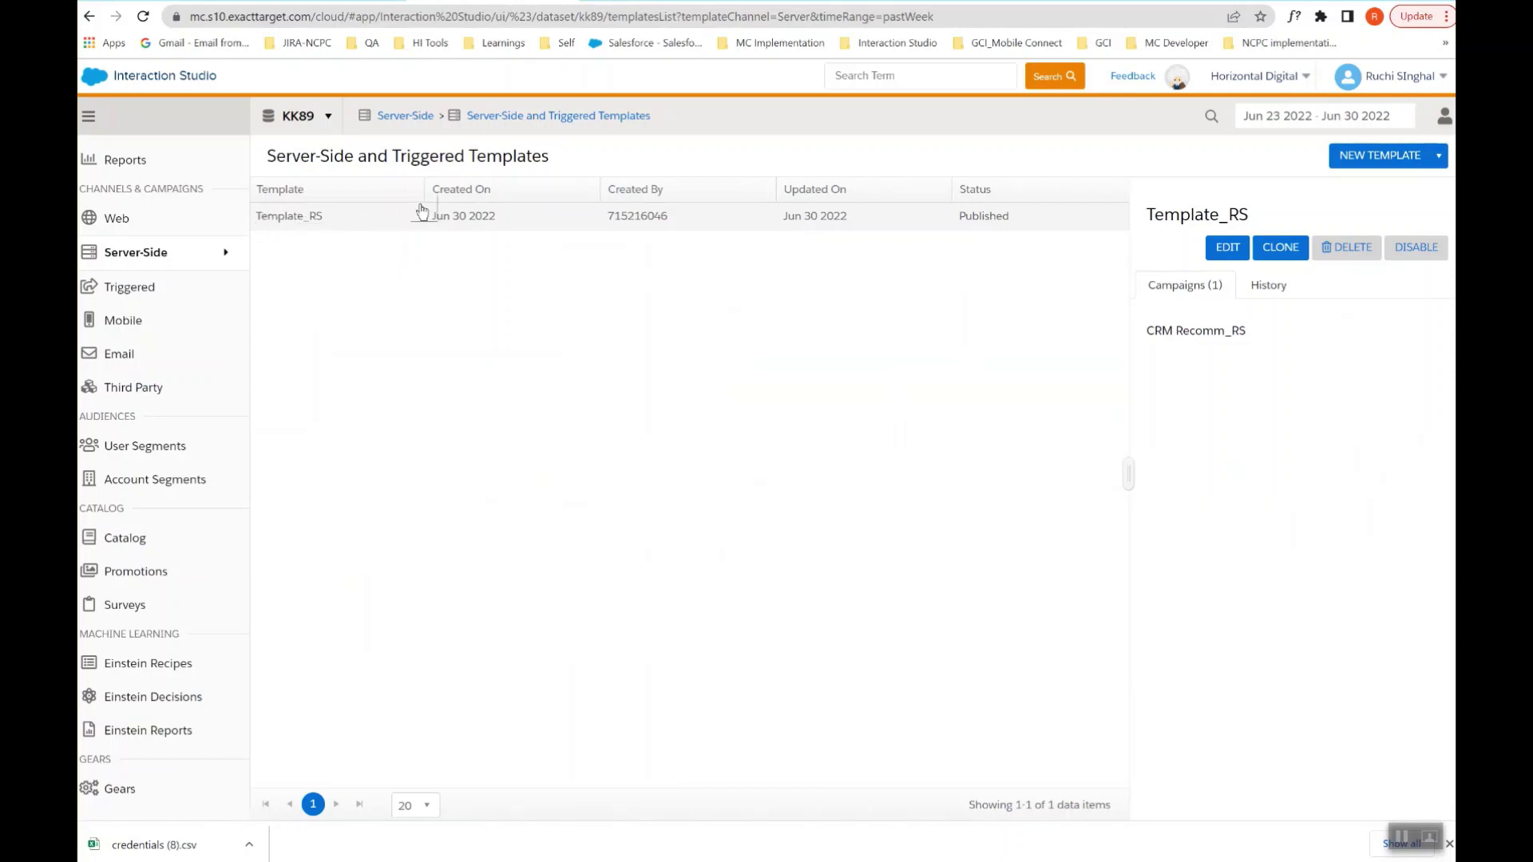
Step: Start a new server-side campaign and set its A/B test split to 100% Experience 1 and 0% Control
mouse_move(205, 250)
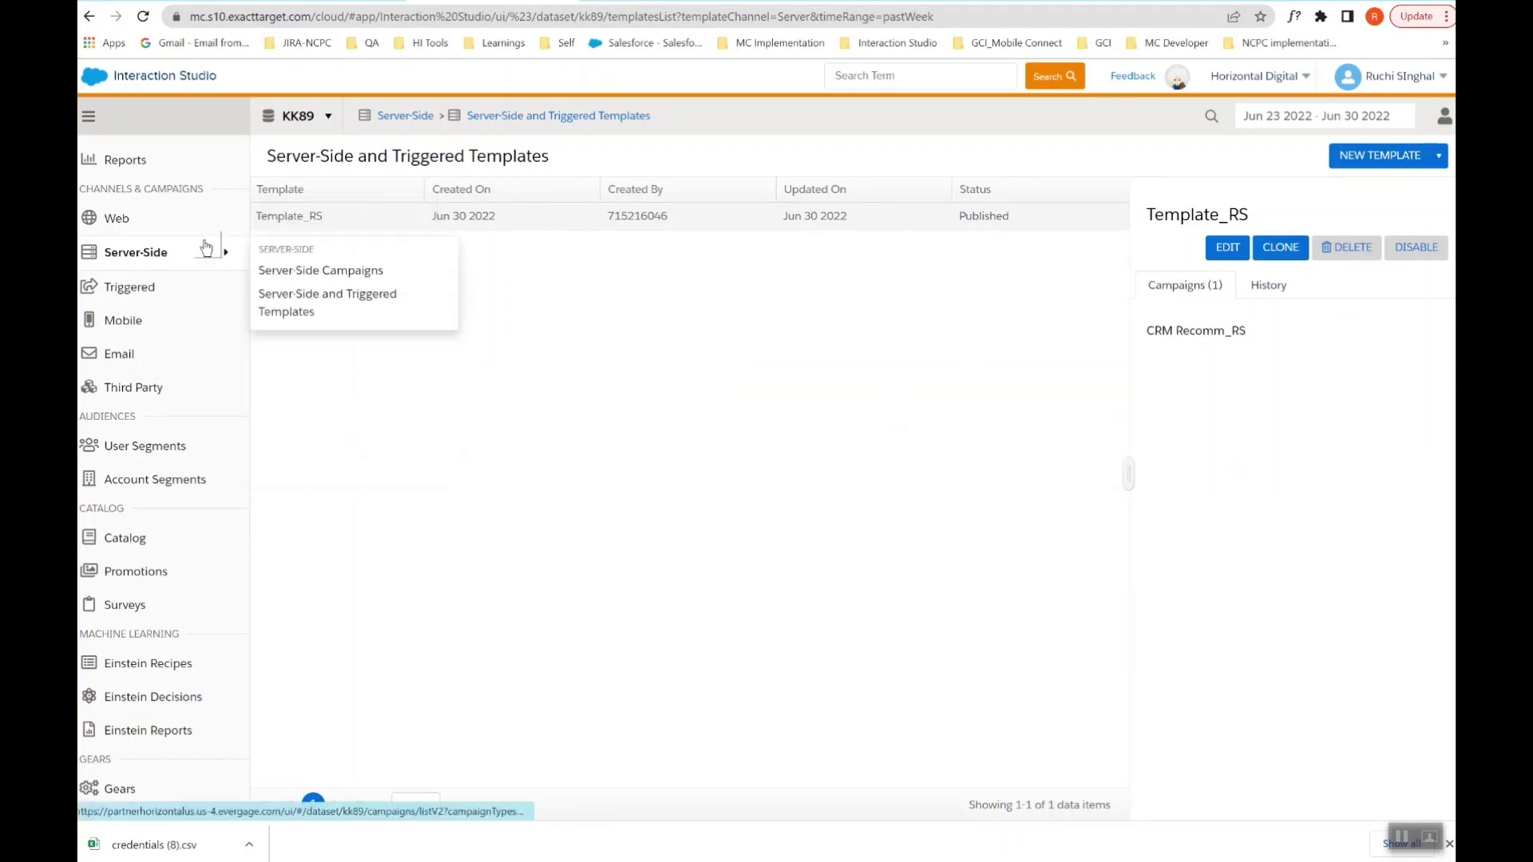
click(320, 274)
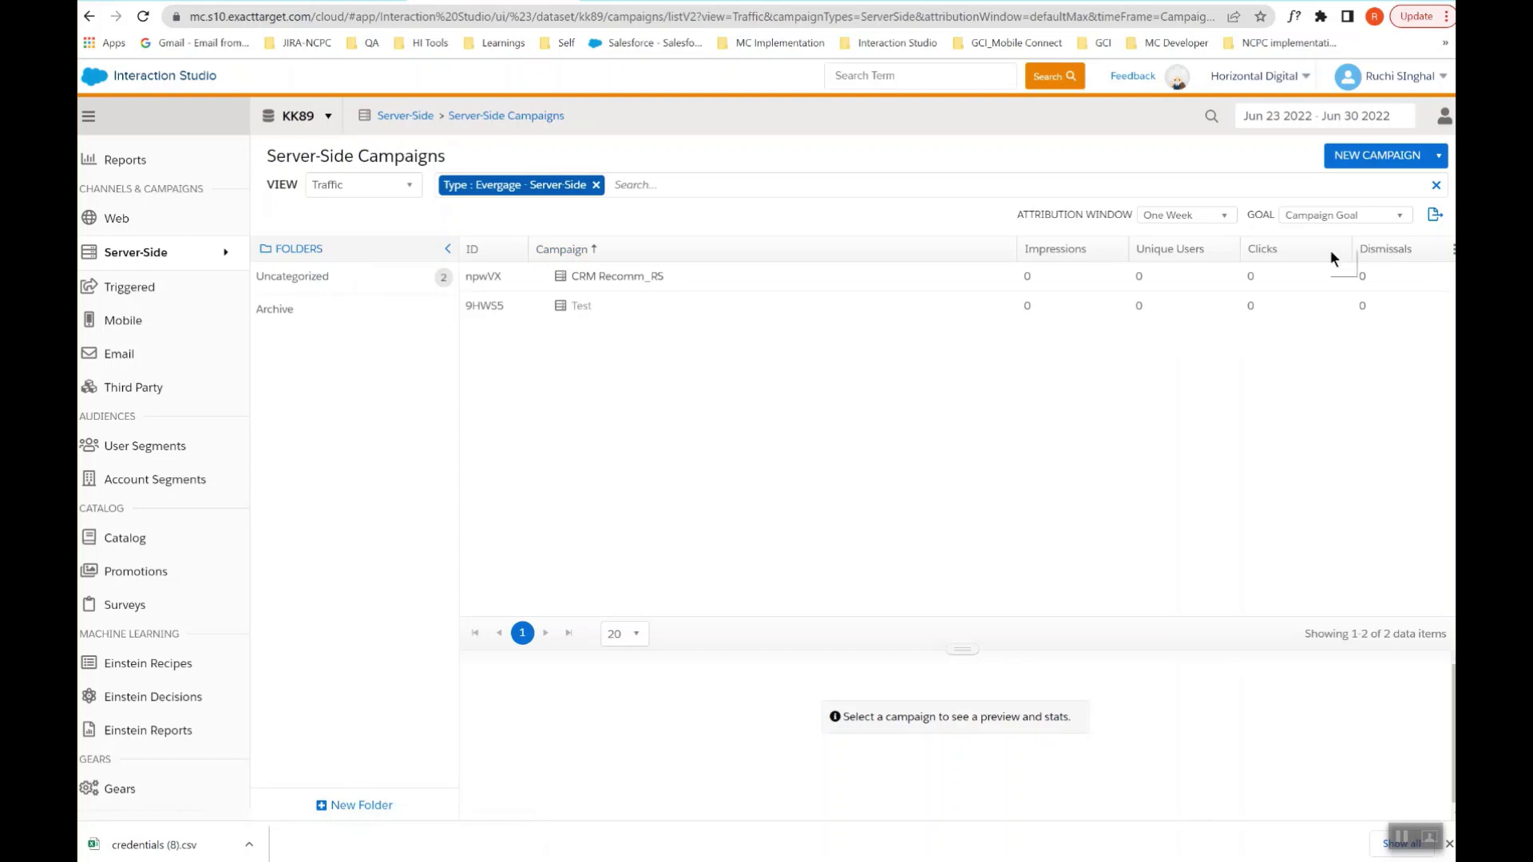
click(1372, 160)
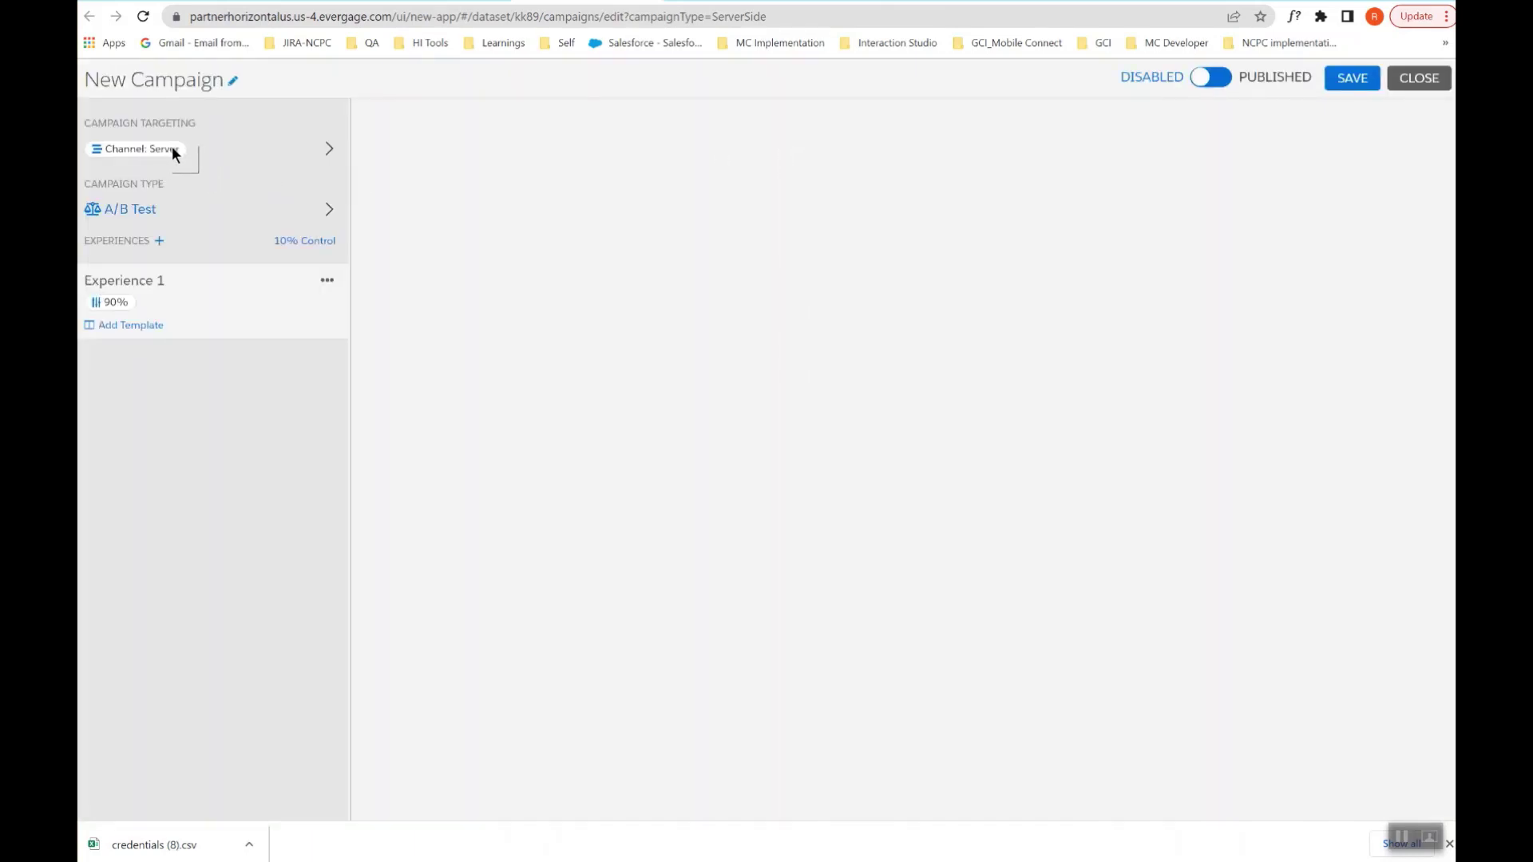
click(305, 242)
drag(615, 385, 593, 380)
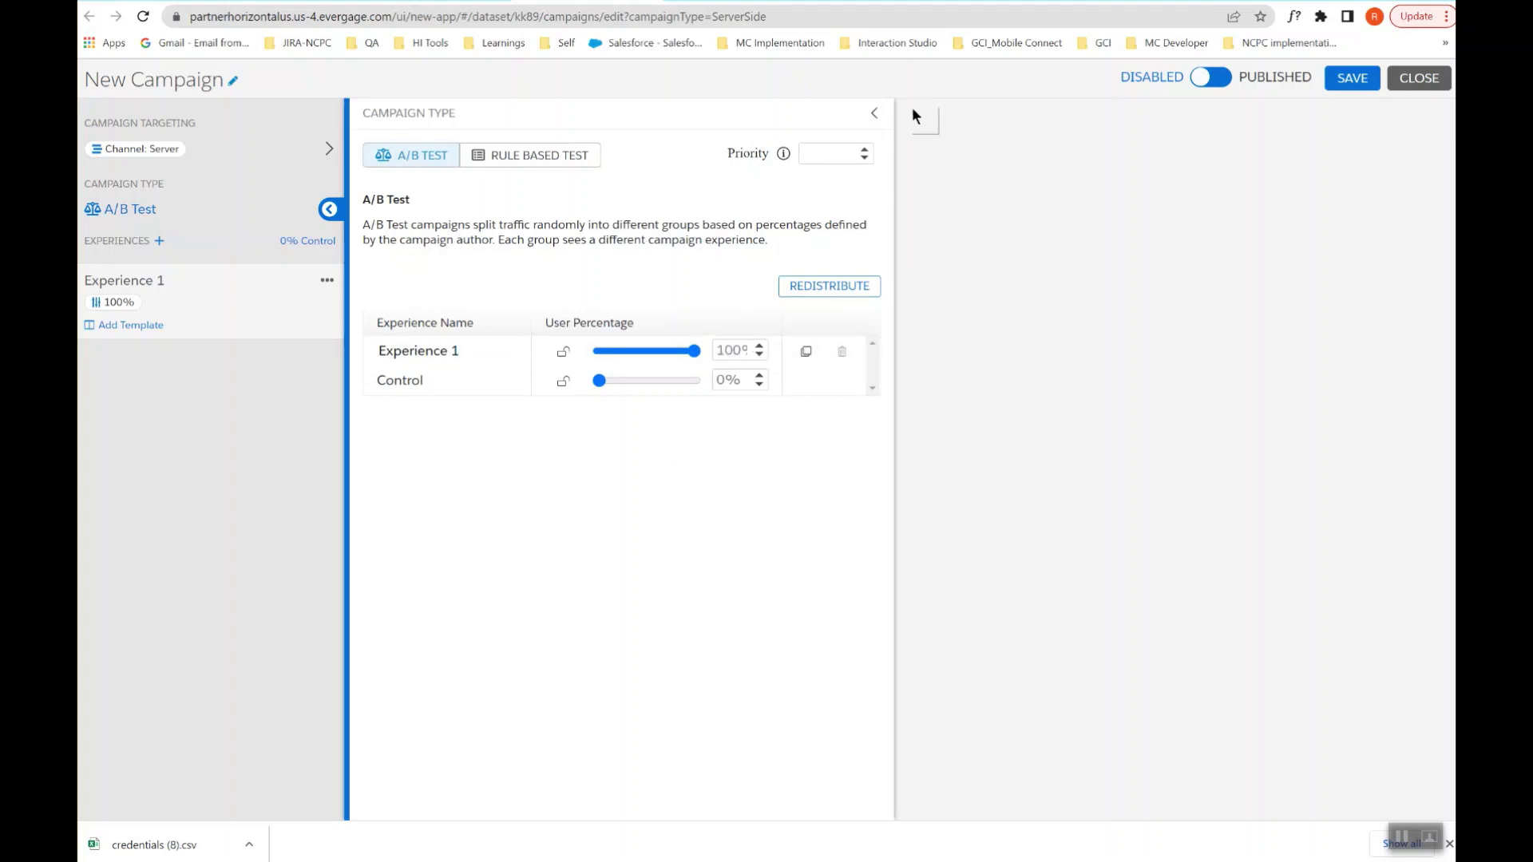
click(875, 112)
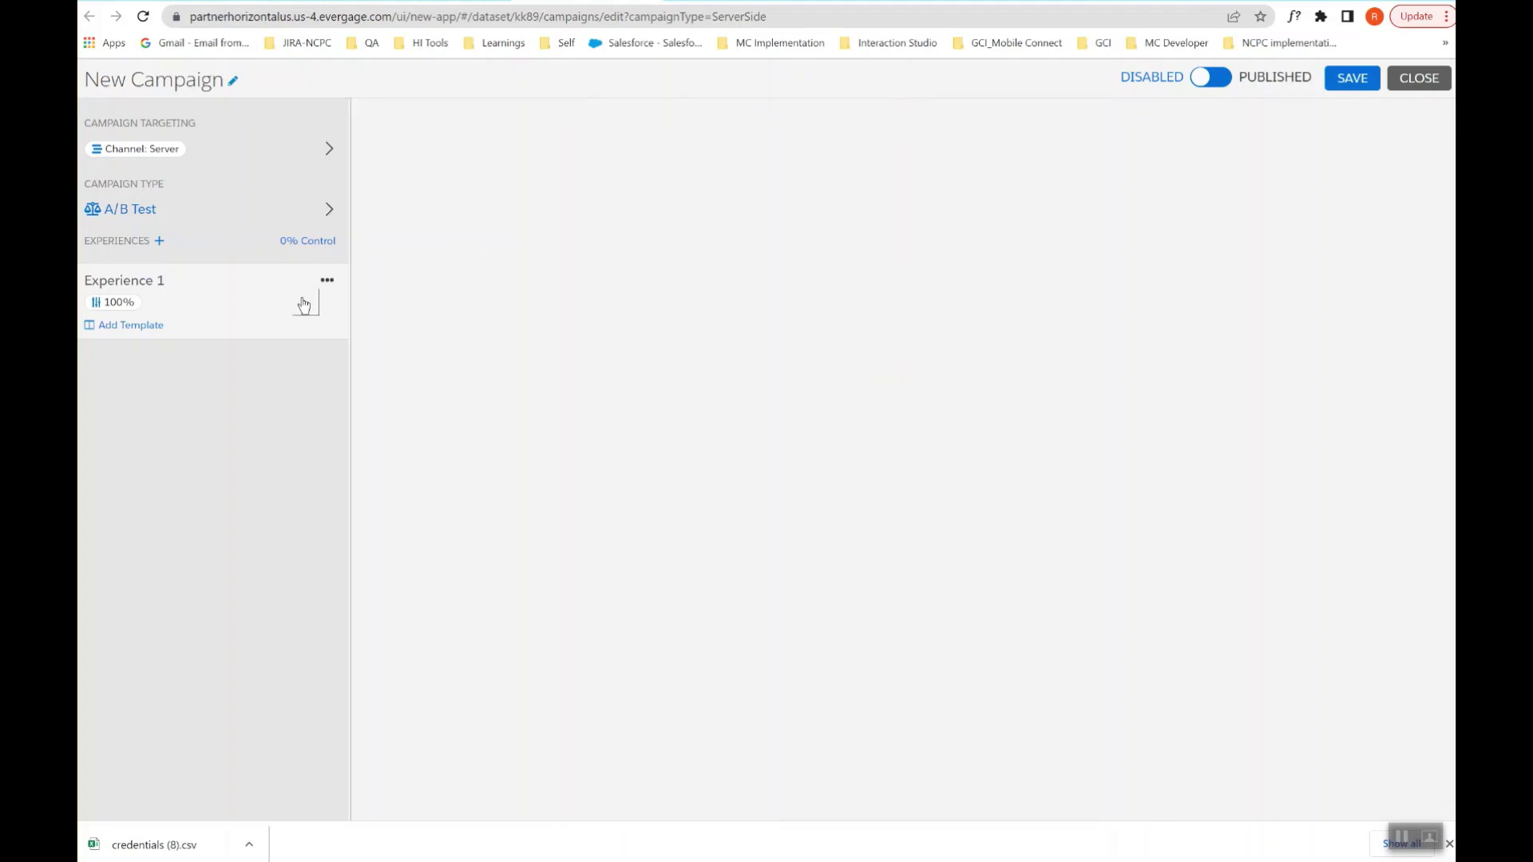
Step: Add Template_RS to Experience 1 and set its recipe to Recently viewed
click(136, 325)
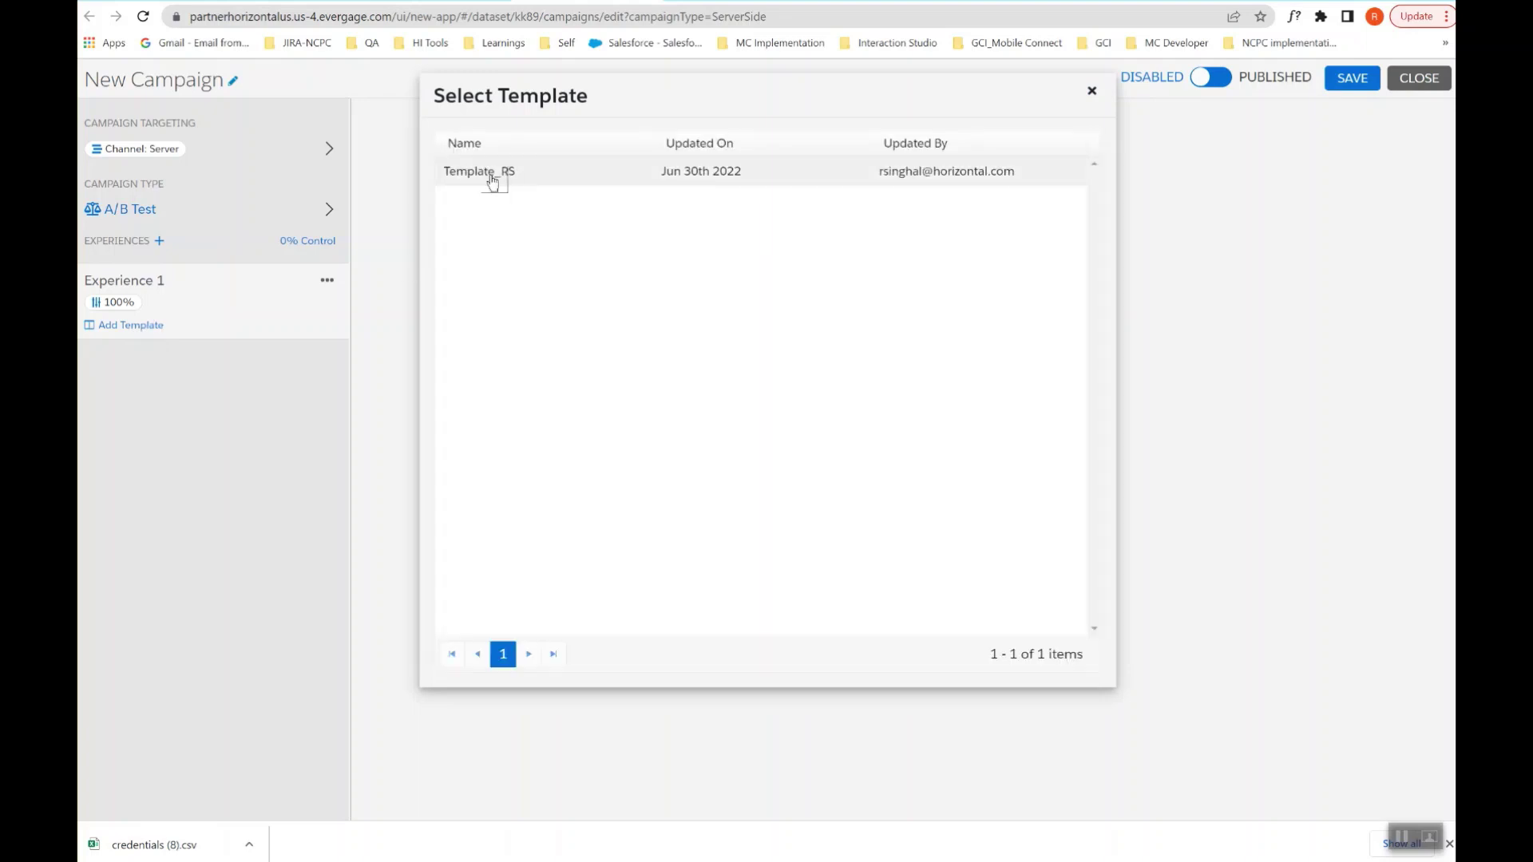
click(492, 180)
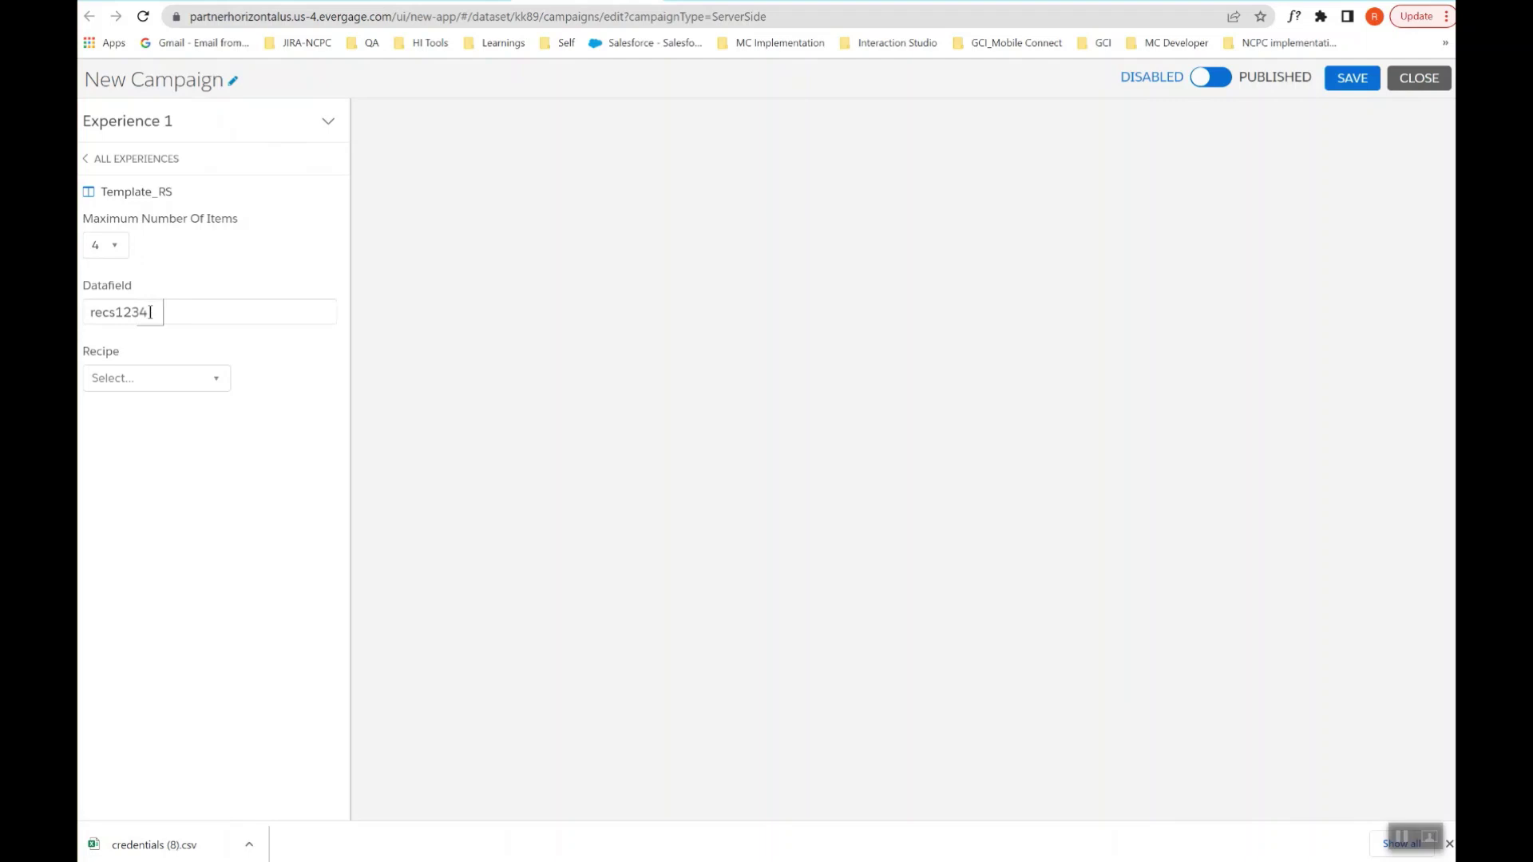
drag(148, 312, 82, 318)
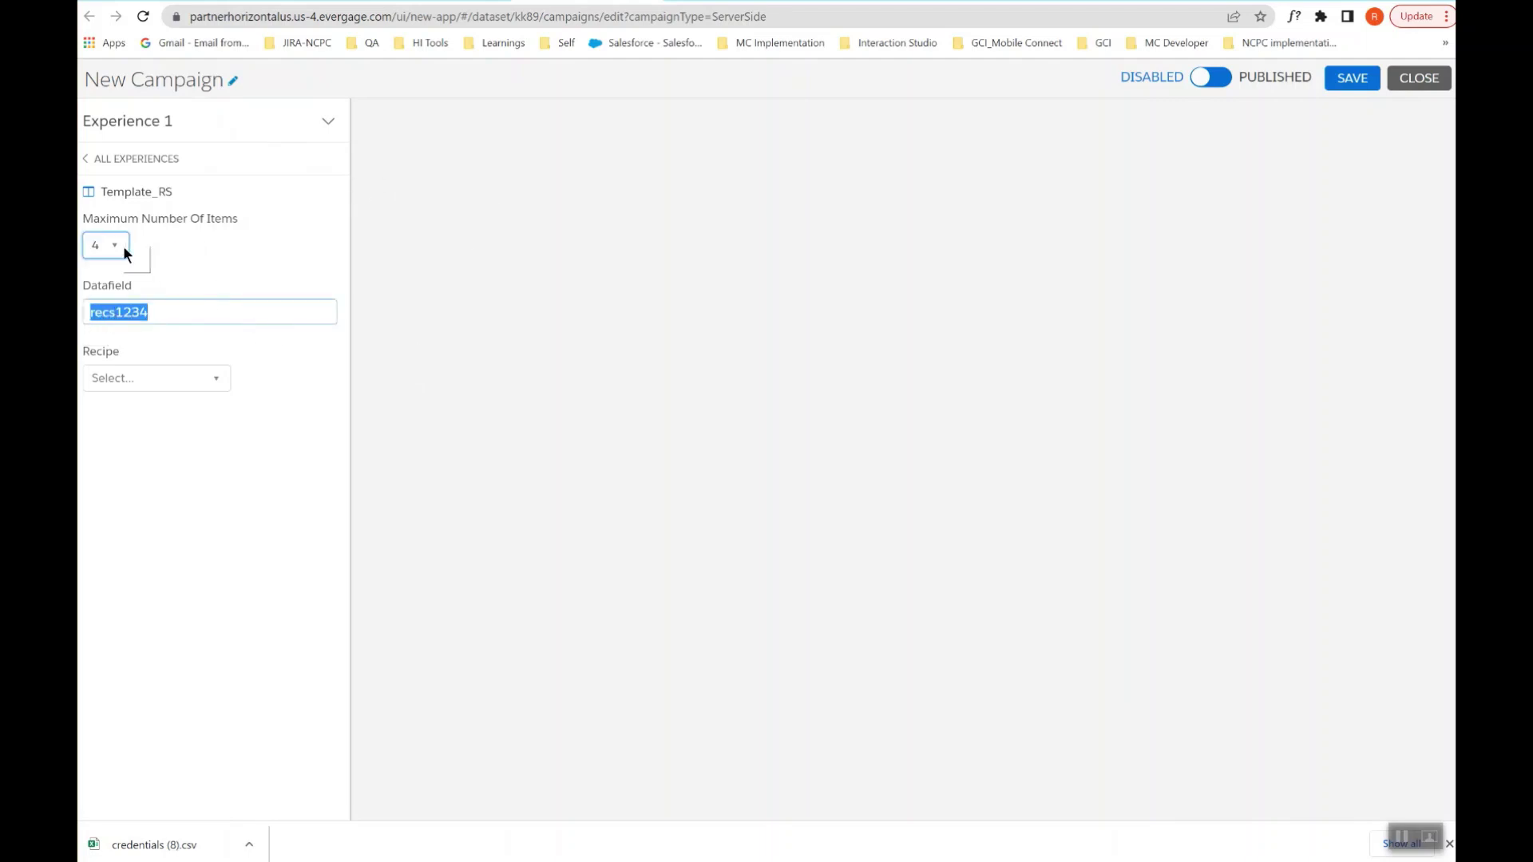
click(156, 382)
click(147, 406)
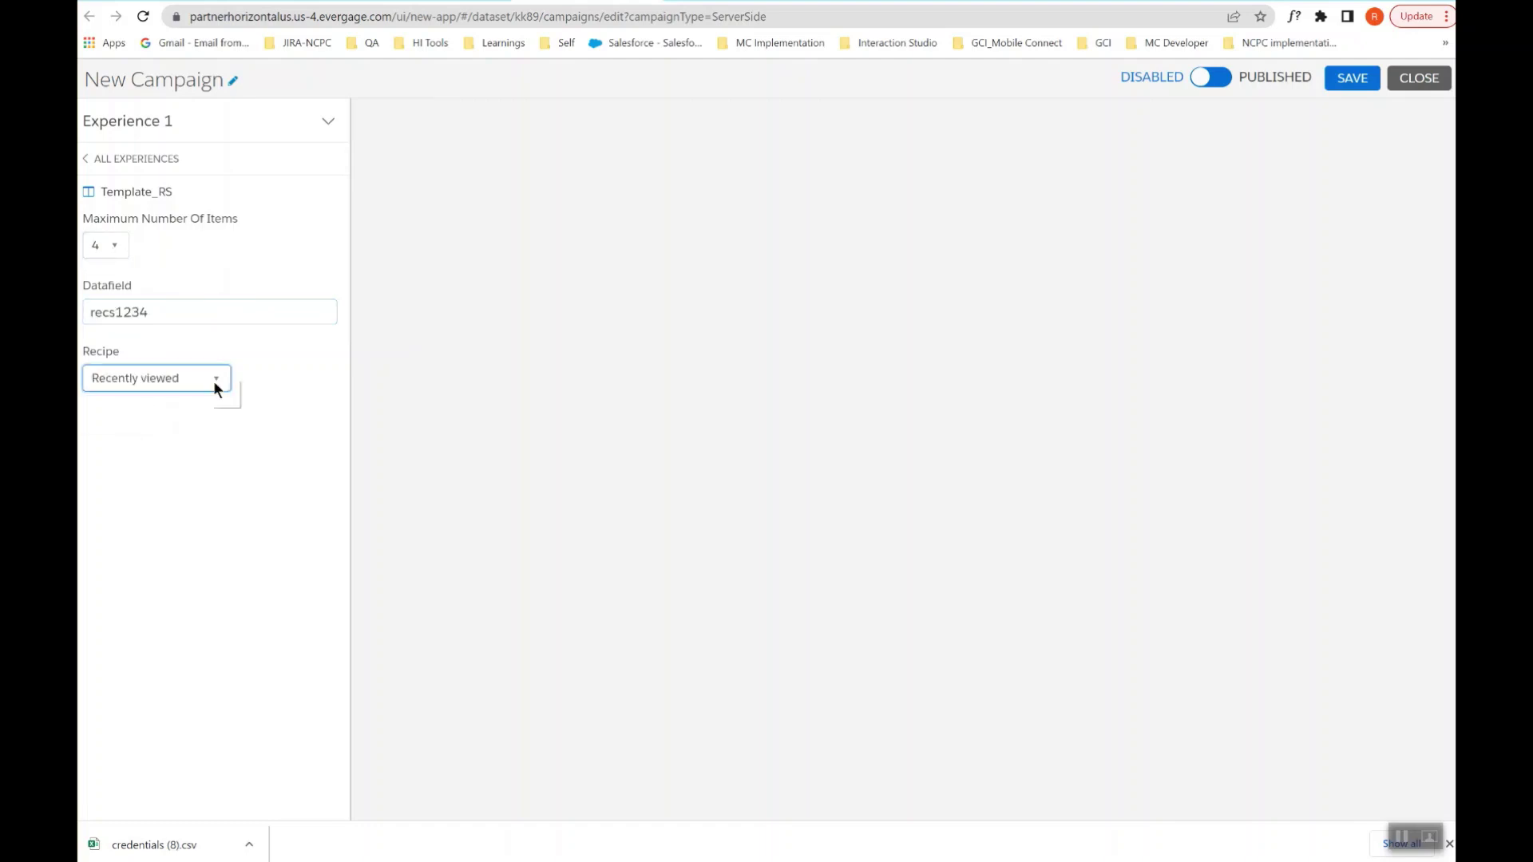
Step: Try to save the new campaign, start editing its name, and exit without saving
click(1347, 89)
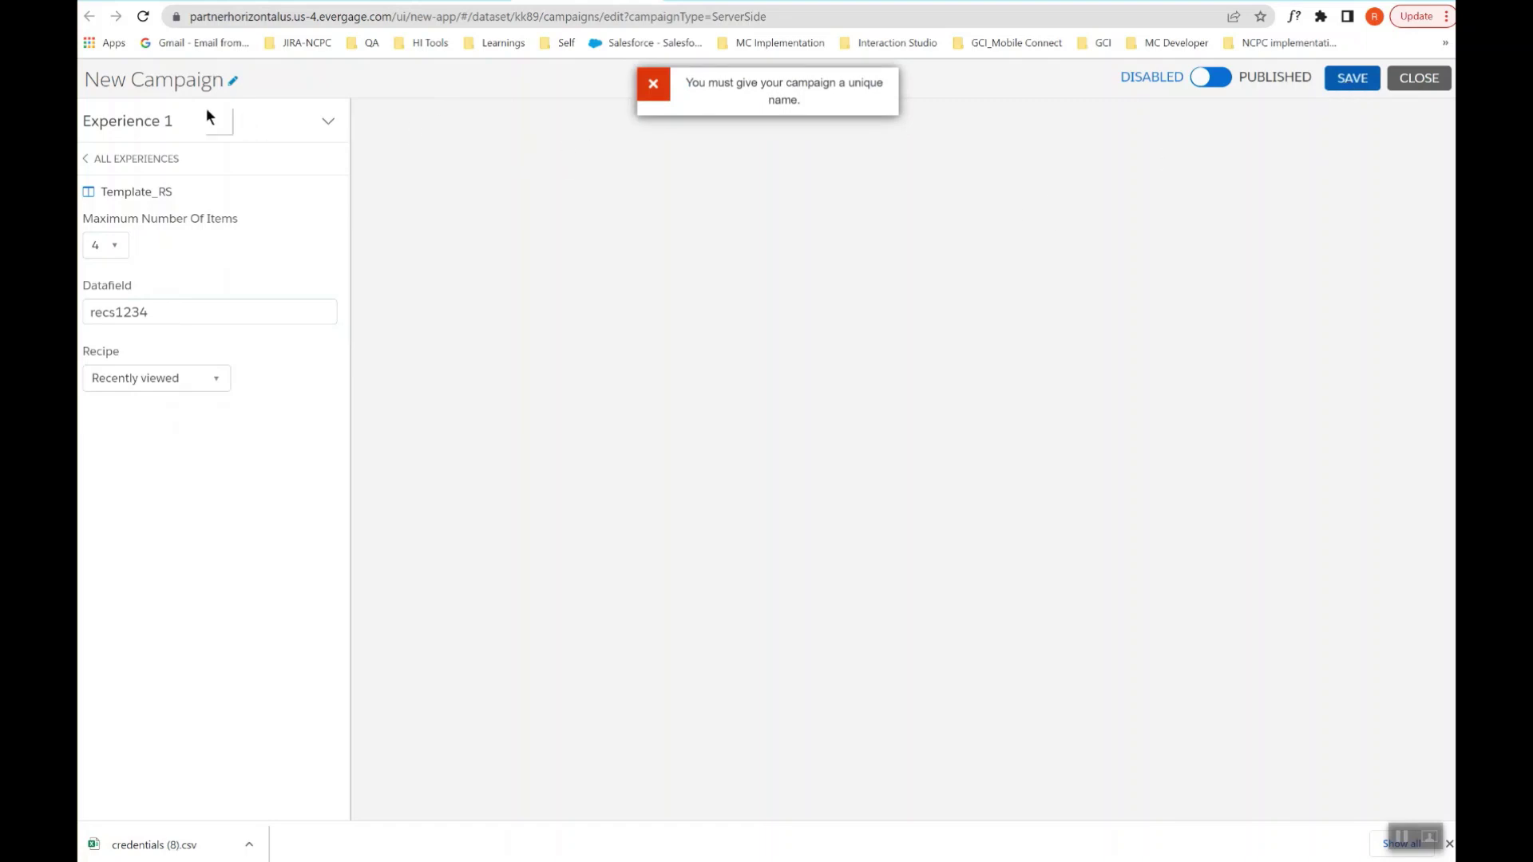
click(184, 80)
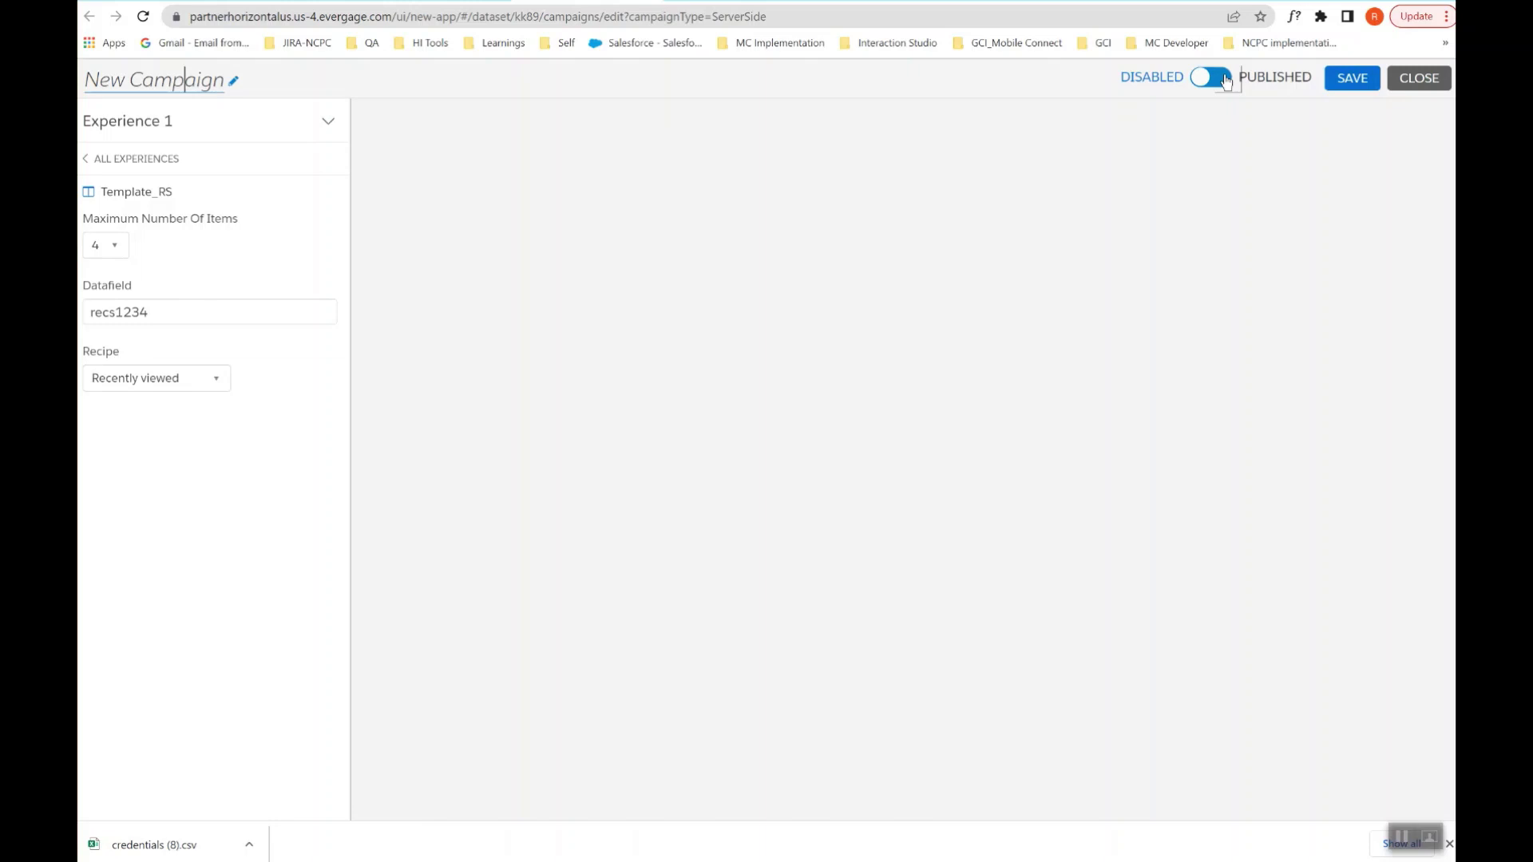
click(1433, 84)
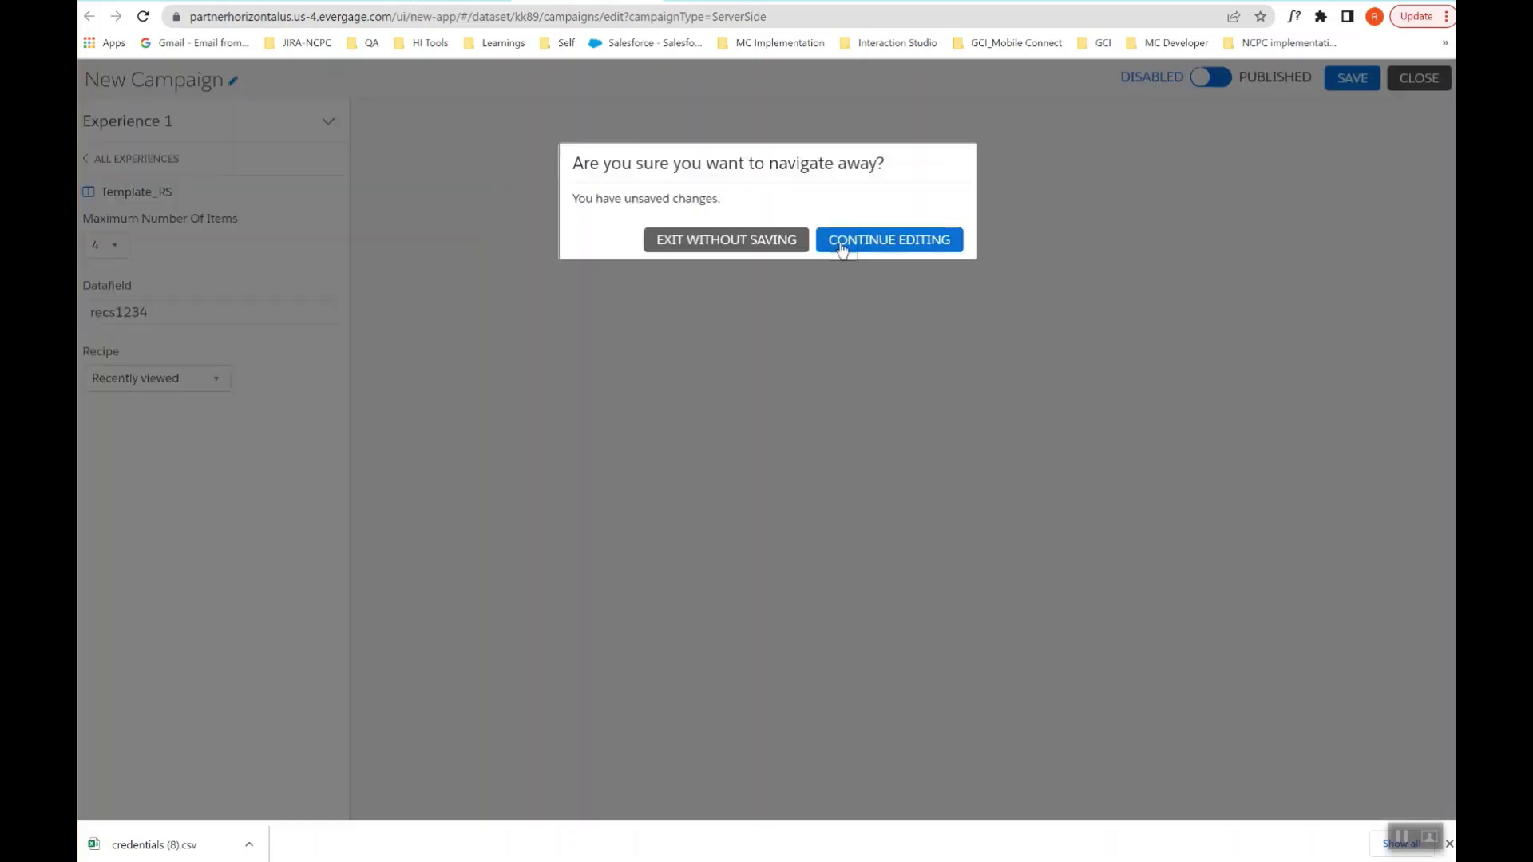
click(781, 242)
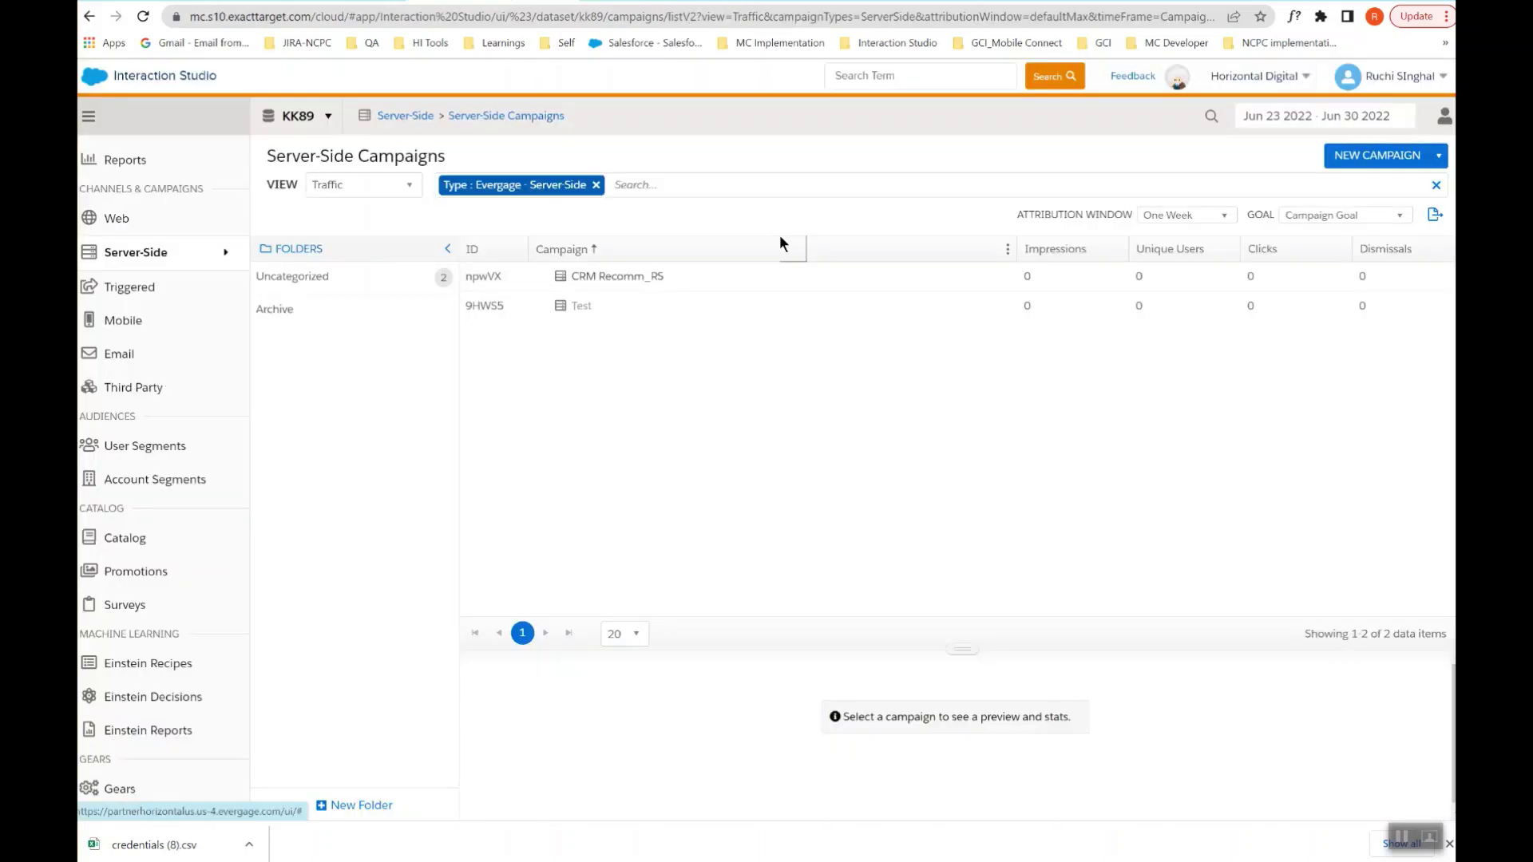
Step: Open the CRM Recomm_RS campaign and dismiss the connector's installation confirmation on AppExchange
click(645, 277)
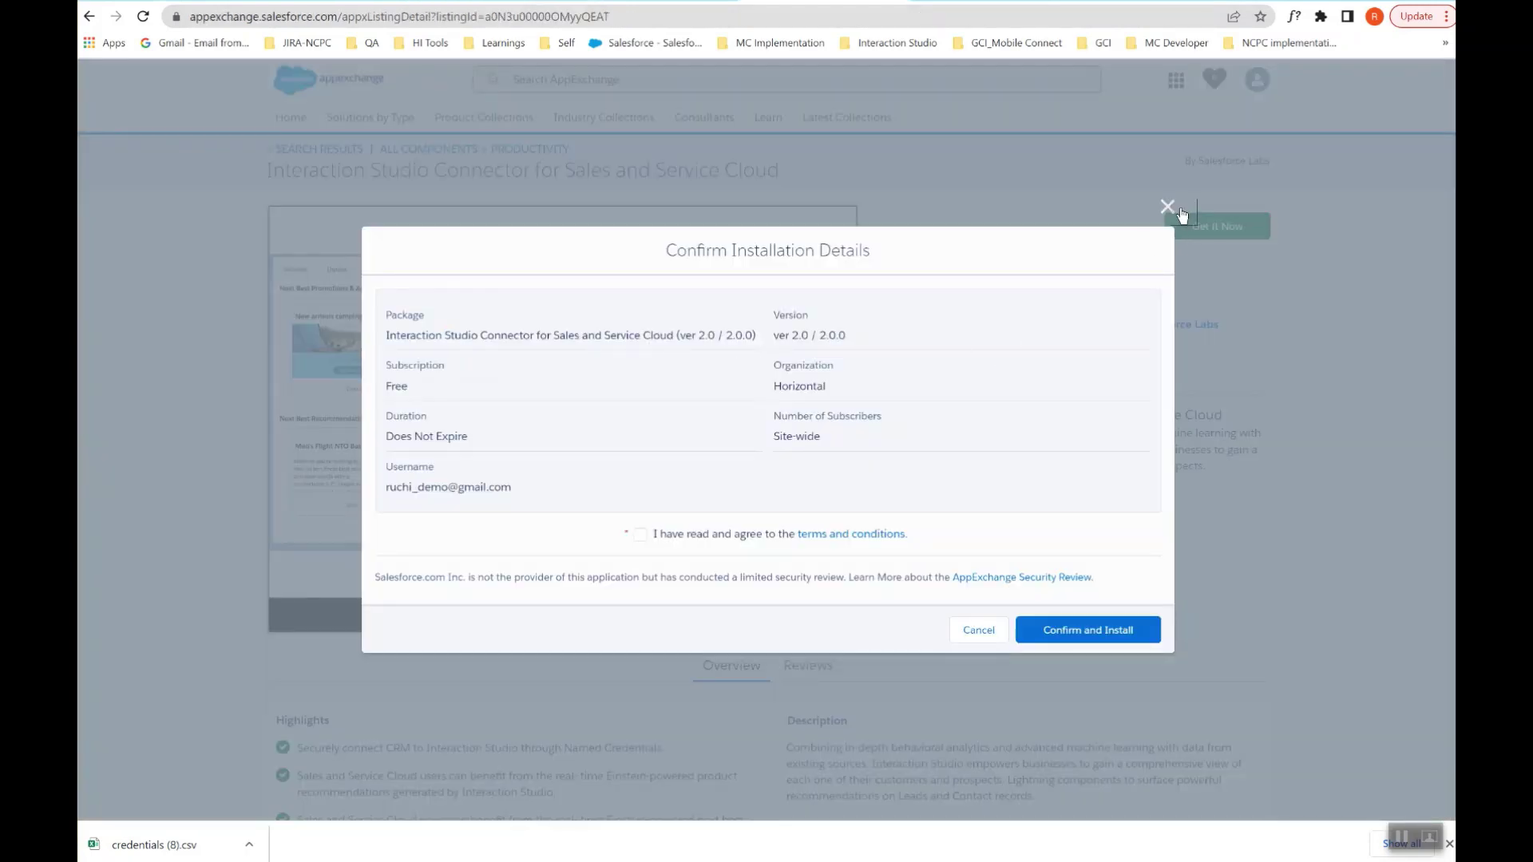
click(1165, 206)
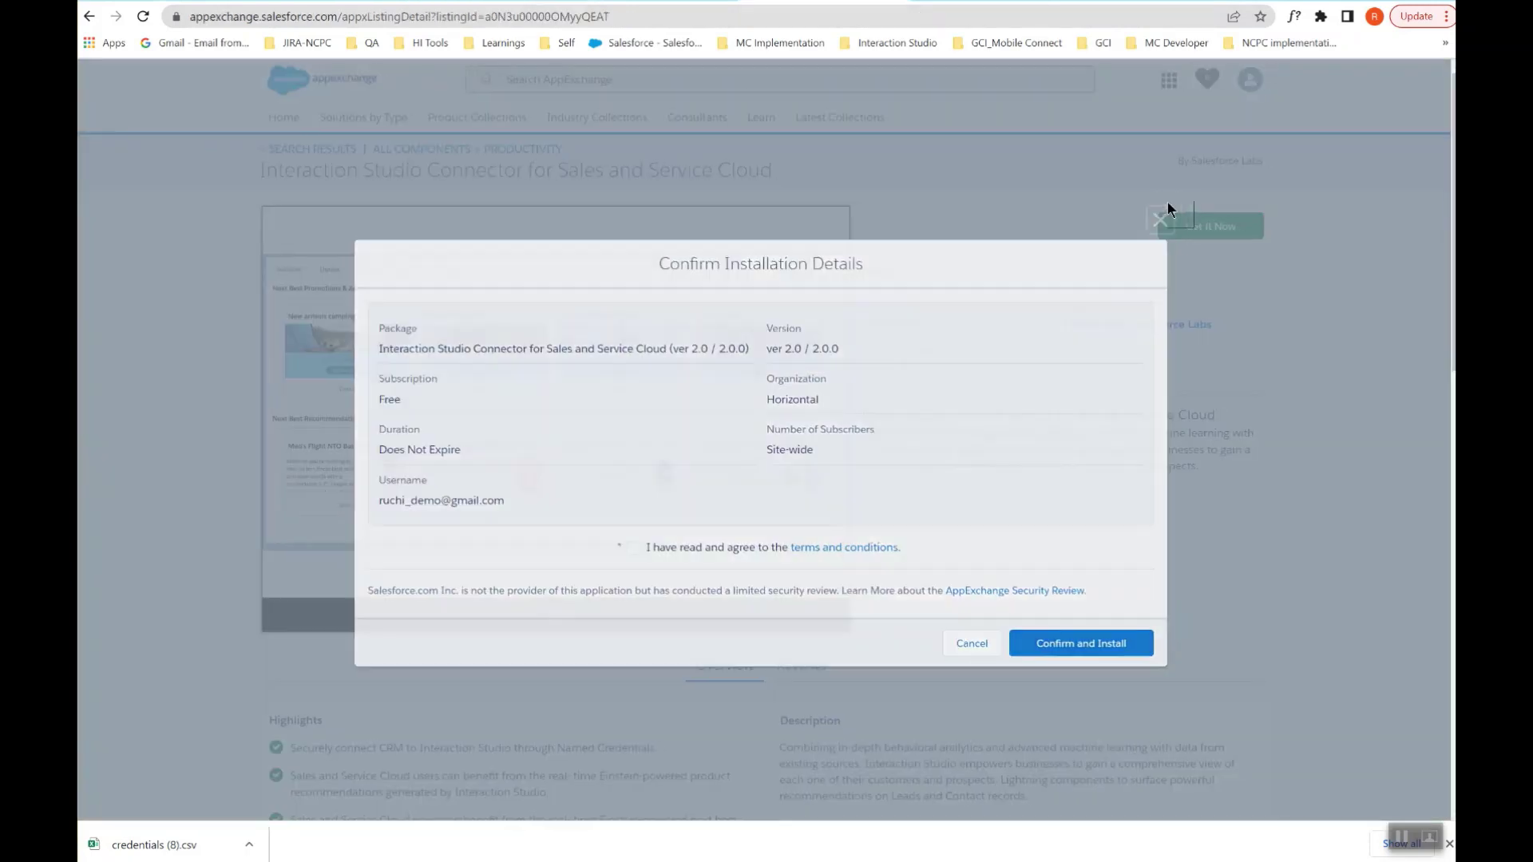
Step: Switch to Salesforce, open the Service app and open the third contact in the recently viewed contacts
click(638, 1)
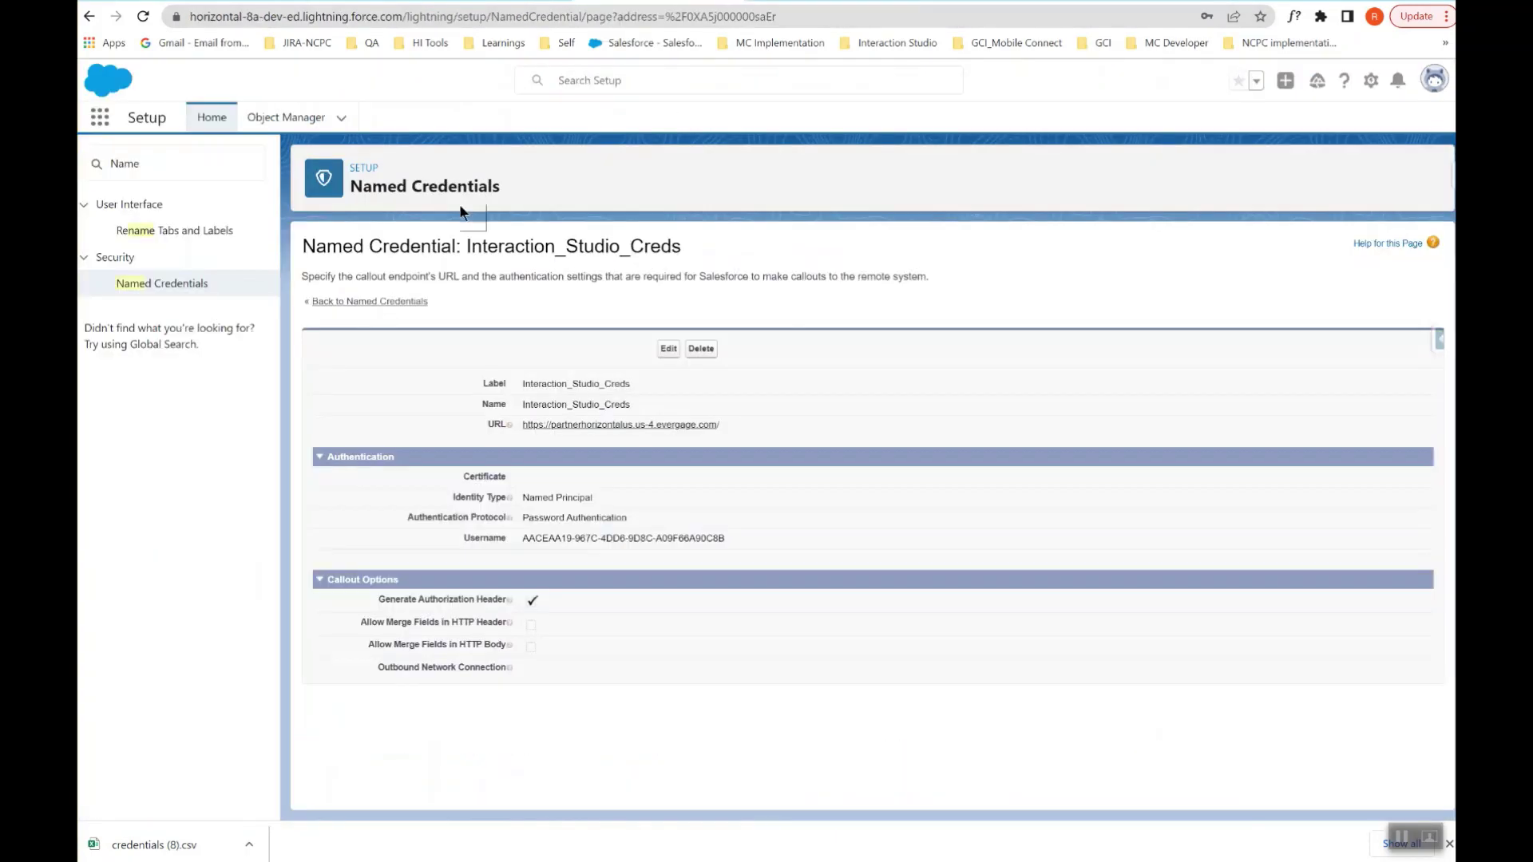
click(100, 117)
text(Service)
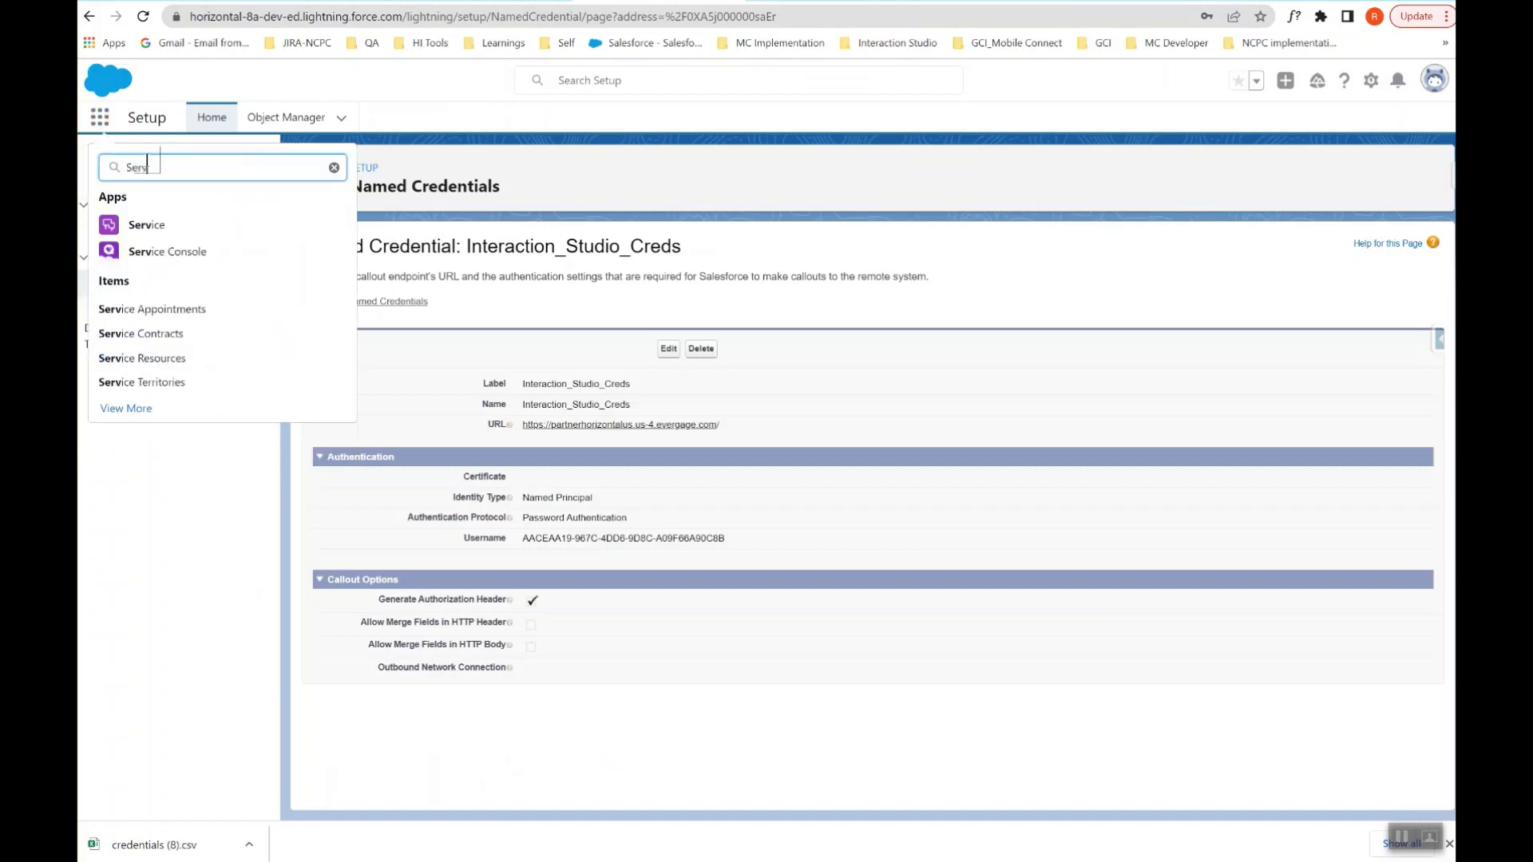
click(155, 232)
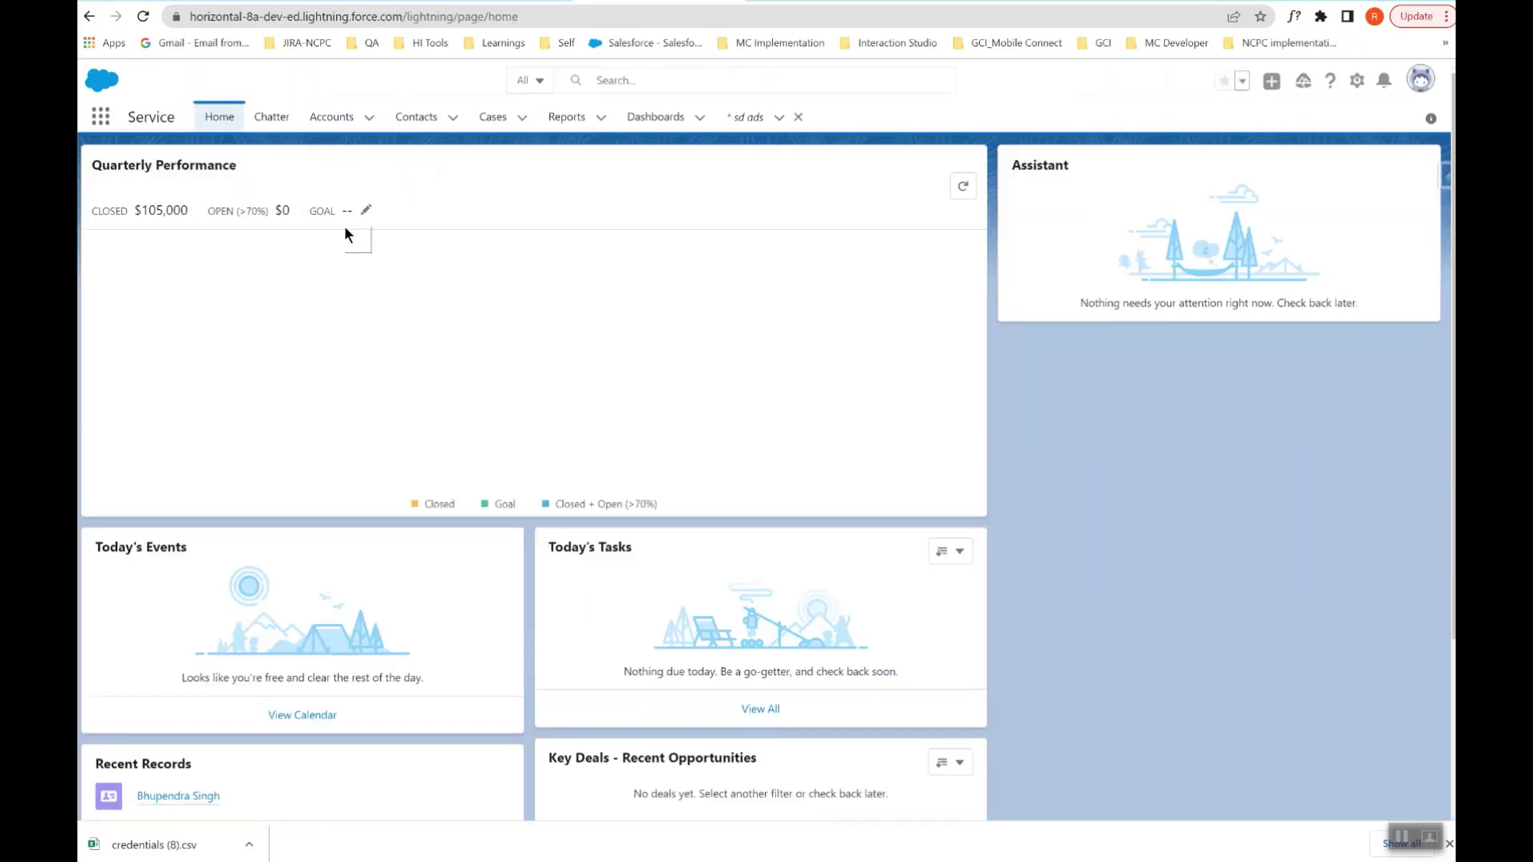
click(415, 117)
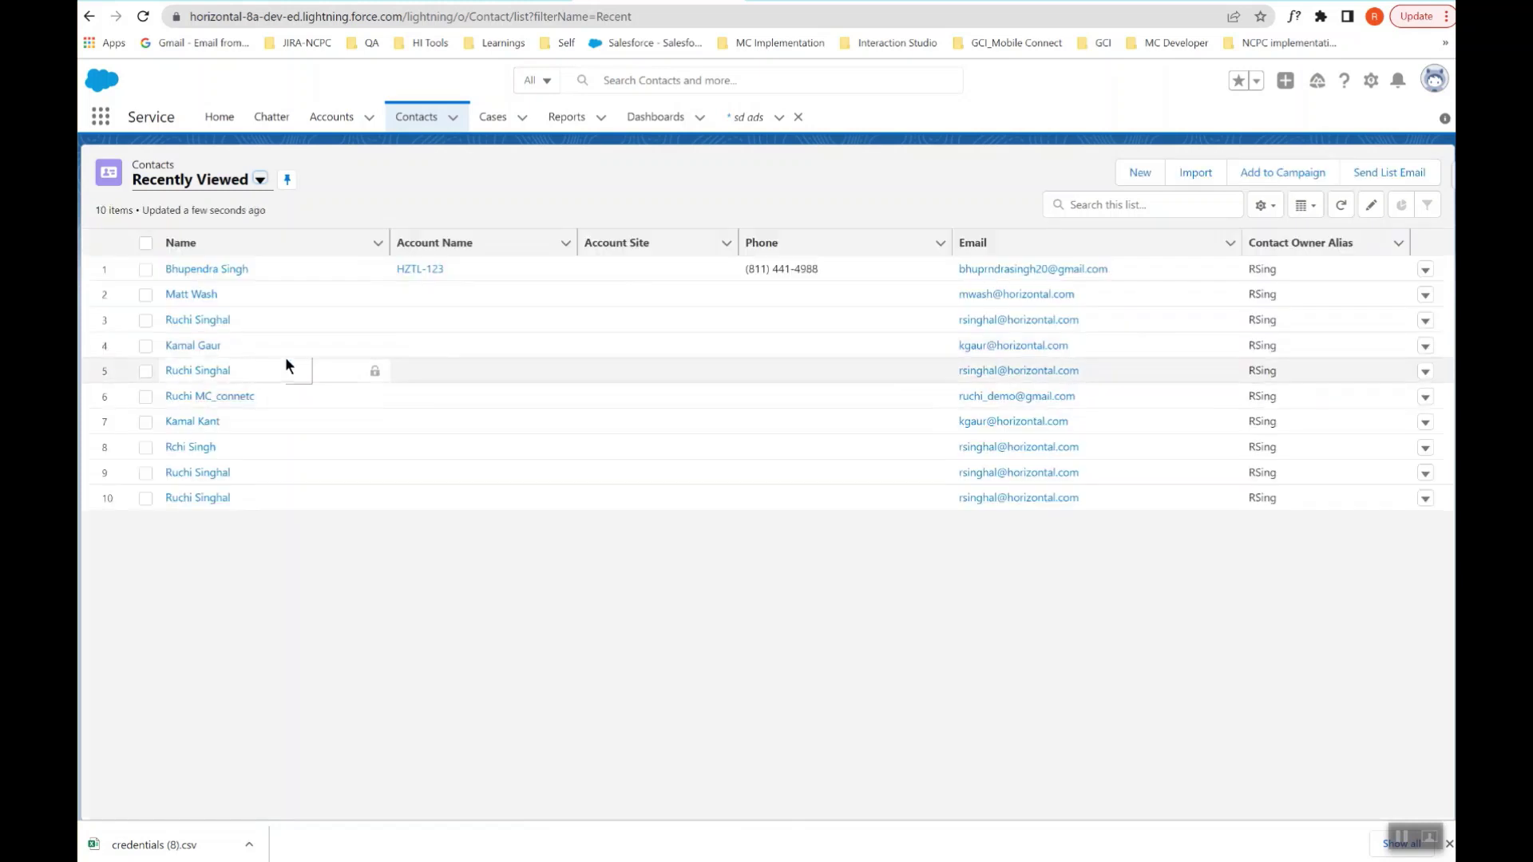
click(220, 323)
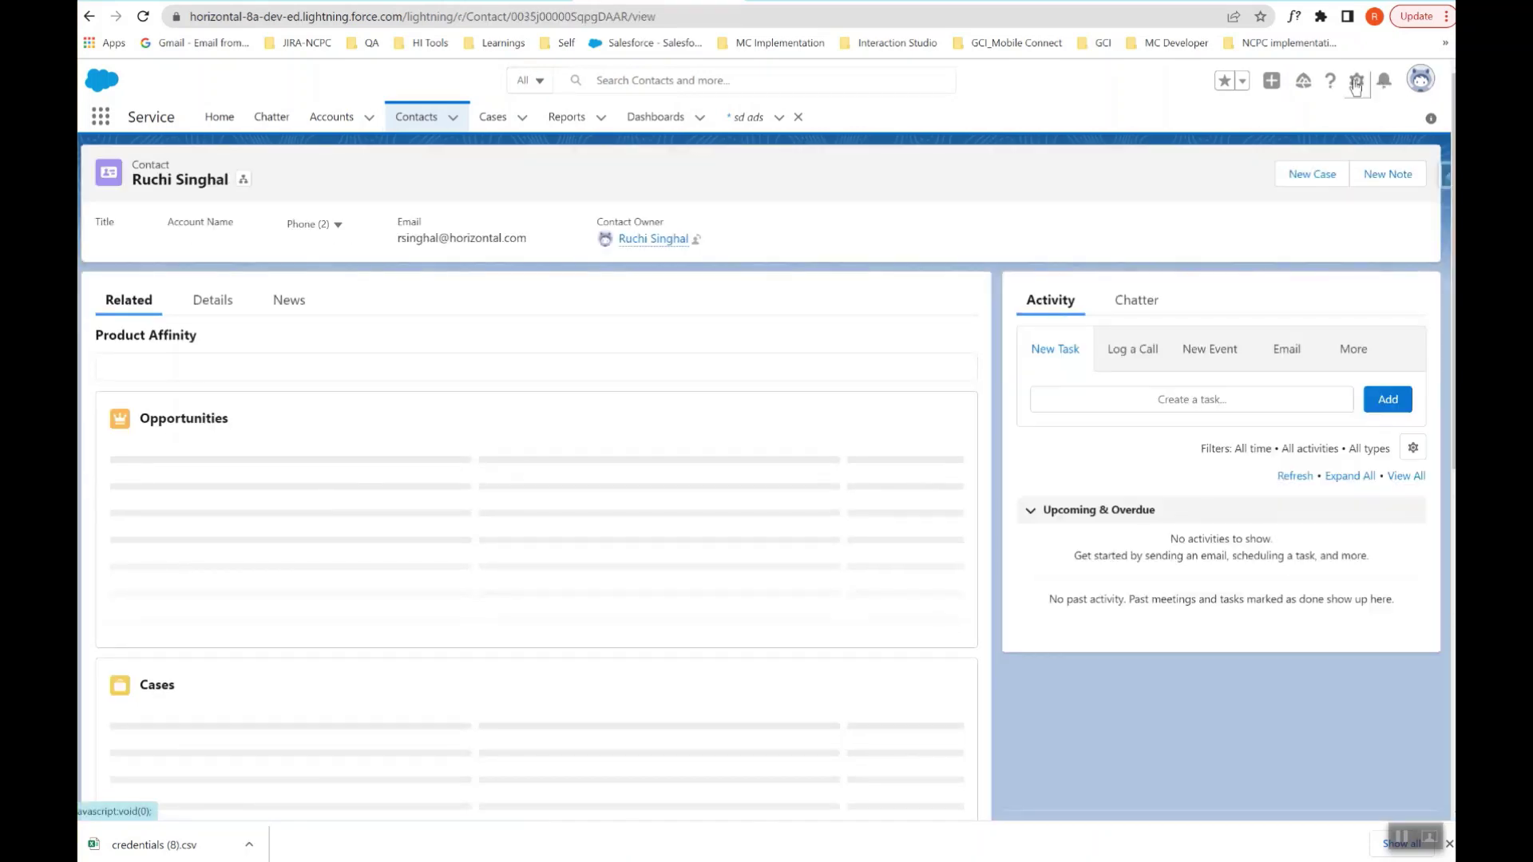
Step: Open the contact's record page for editing and locate the Next Best Product and Next Best Promotion and Action components
click(1357, 80)
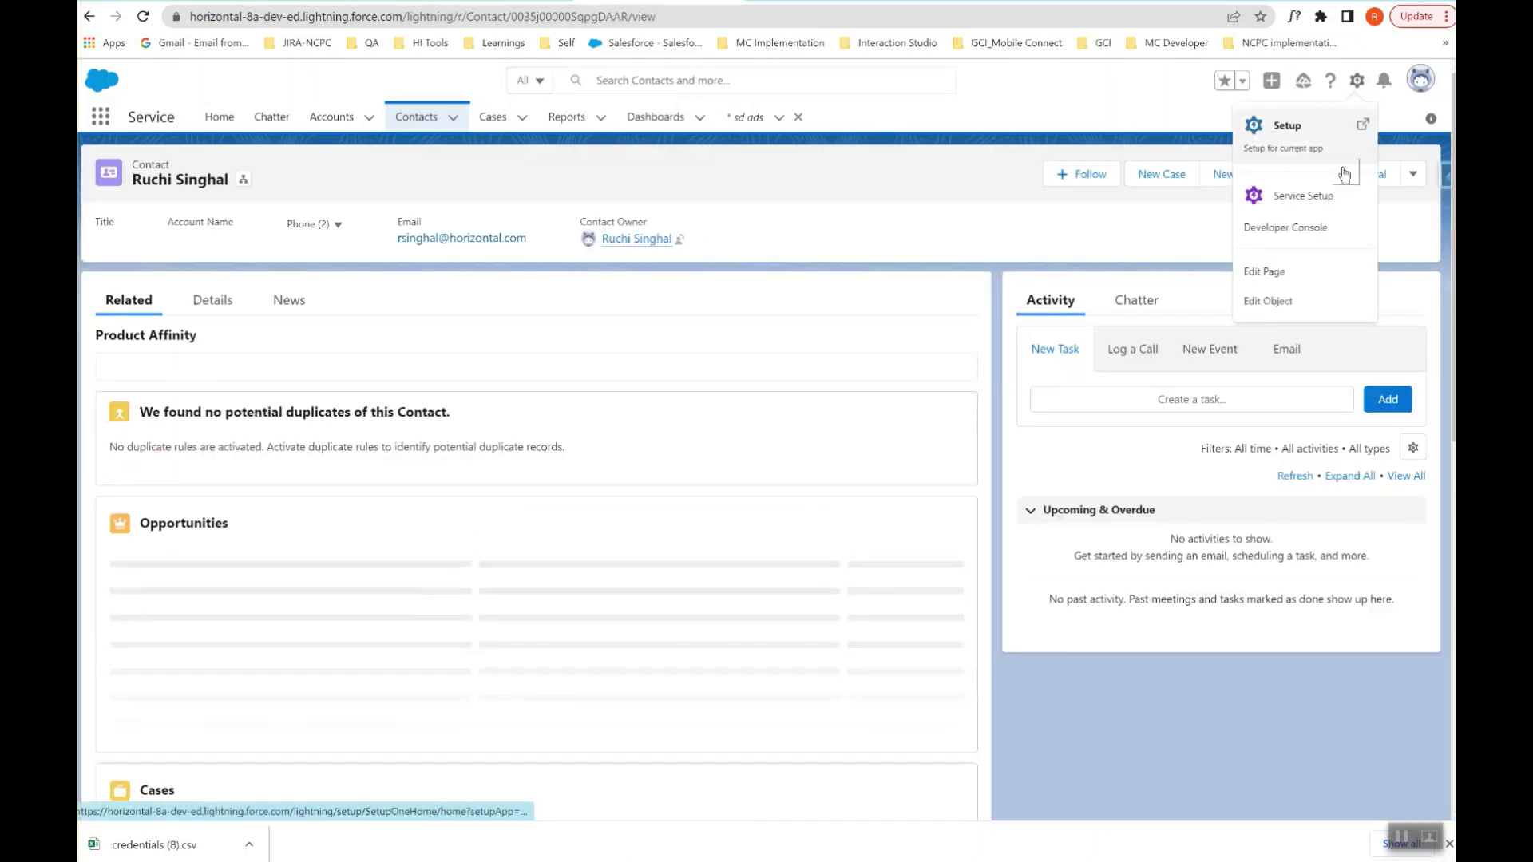
click(1310, 272)
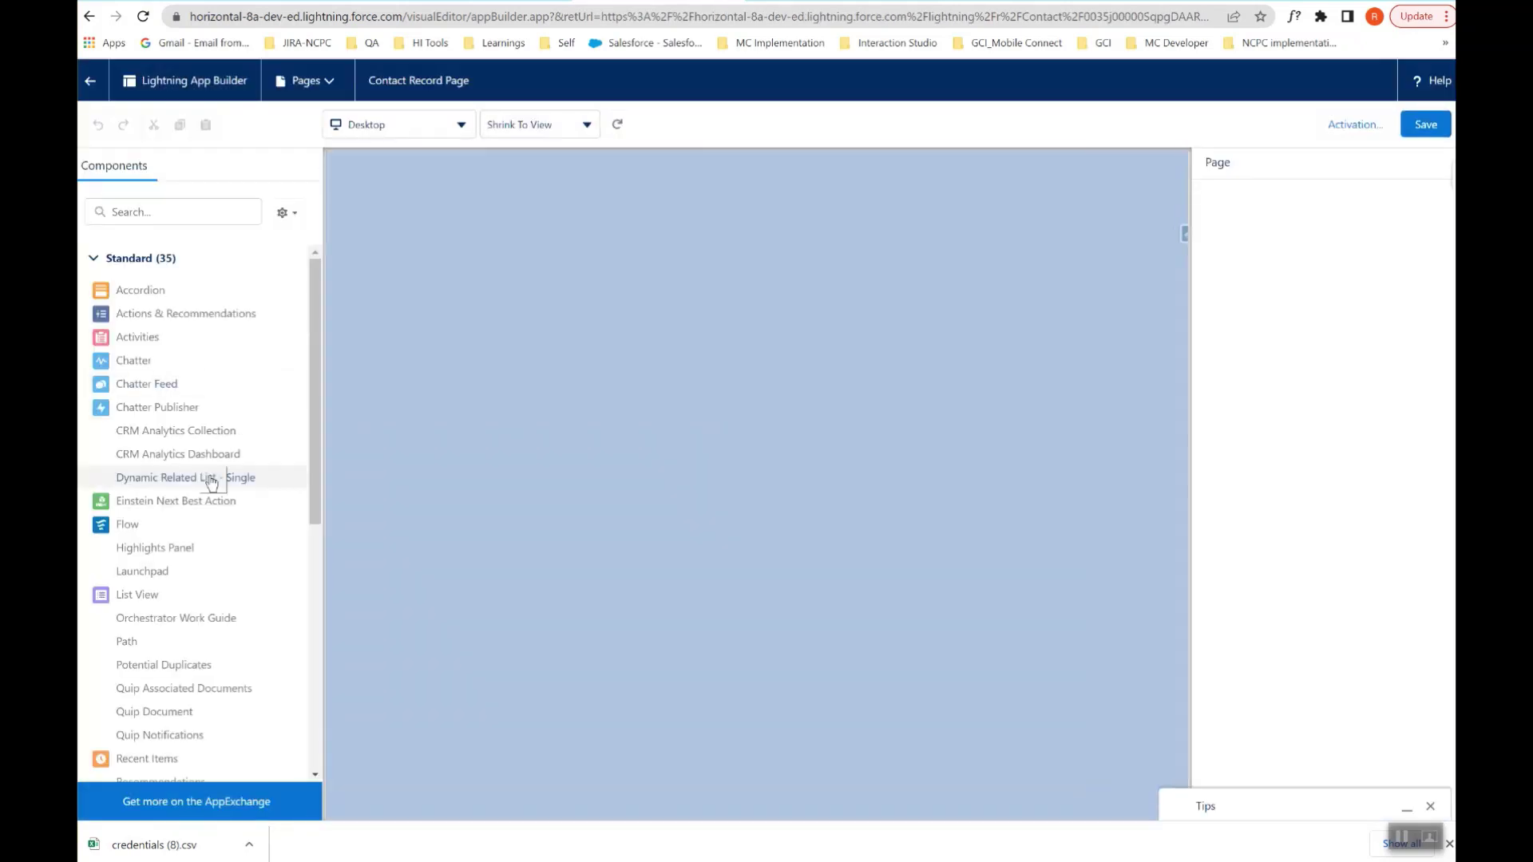
scroll(229, 589, down, 5)
scroll(229, 588, down, 3)
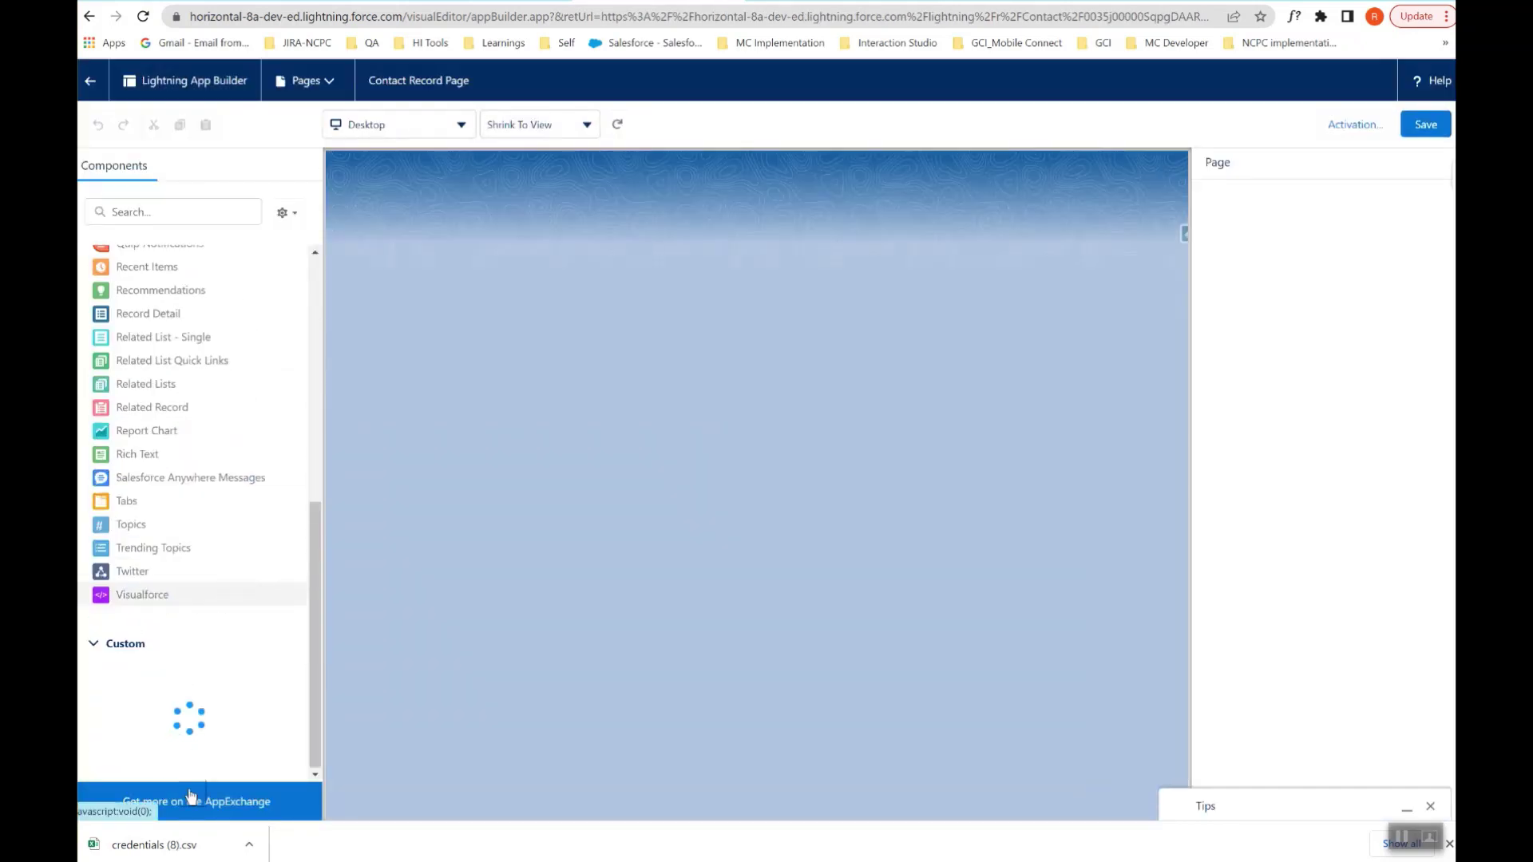
scroll(170, 733, down, 1)
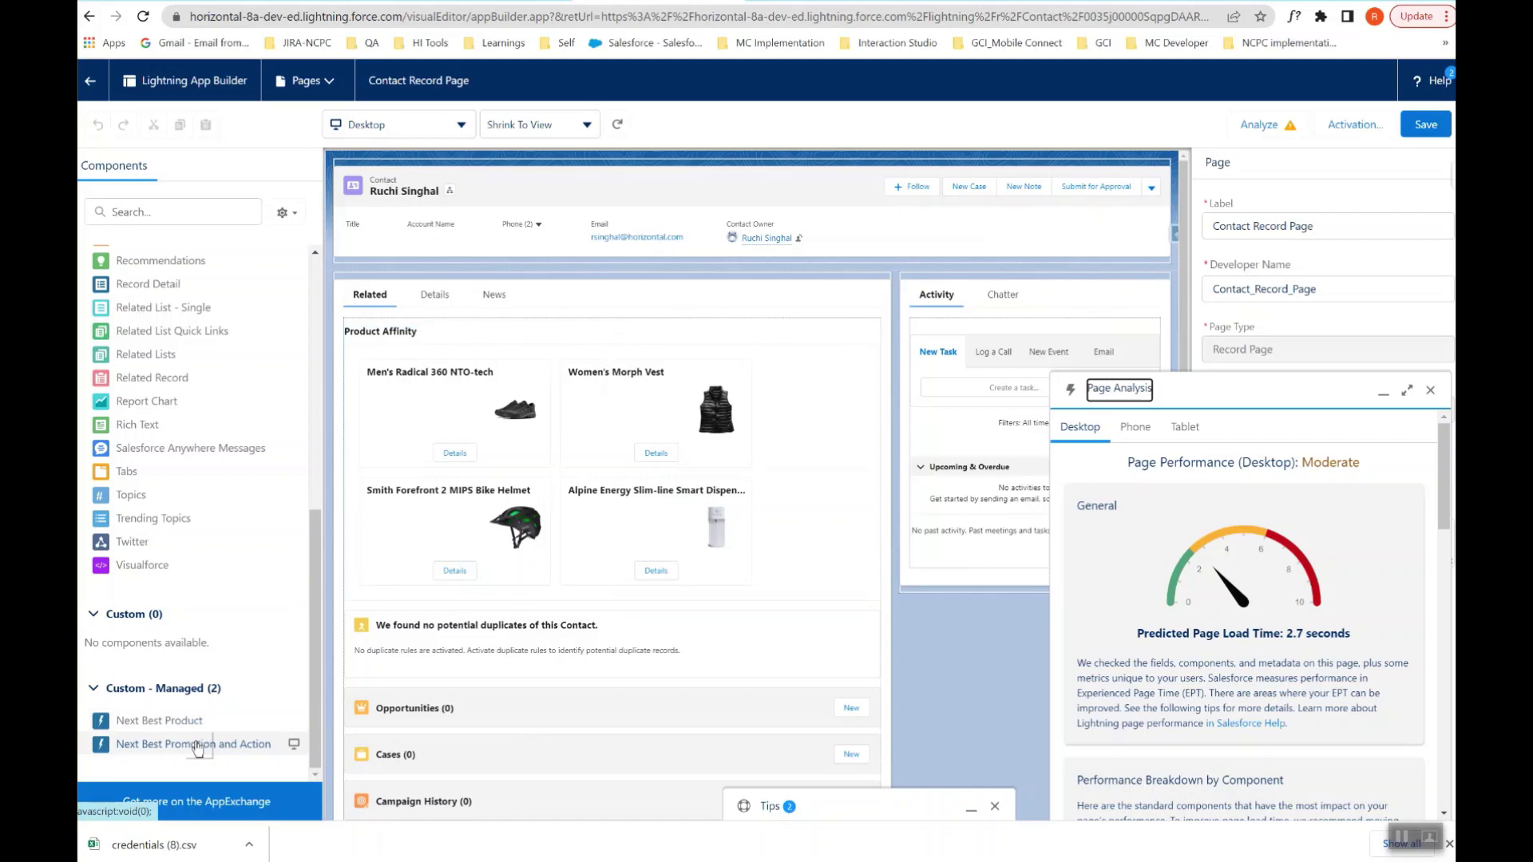
mouse_move(194, 750)
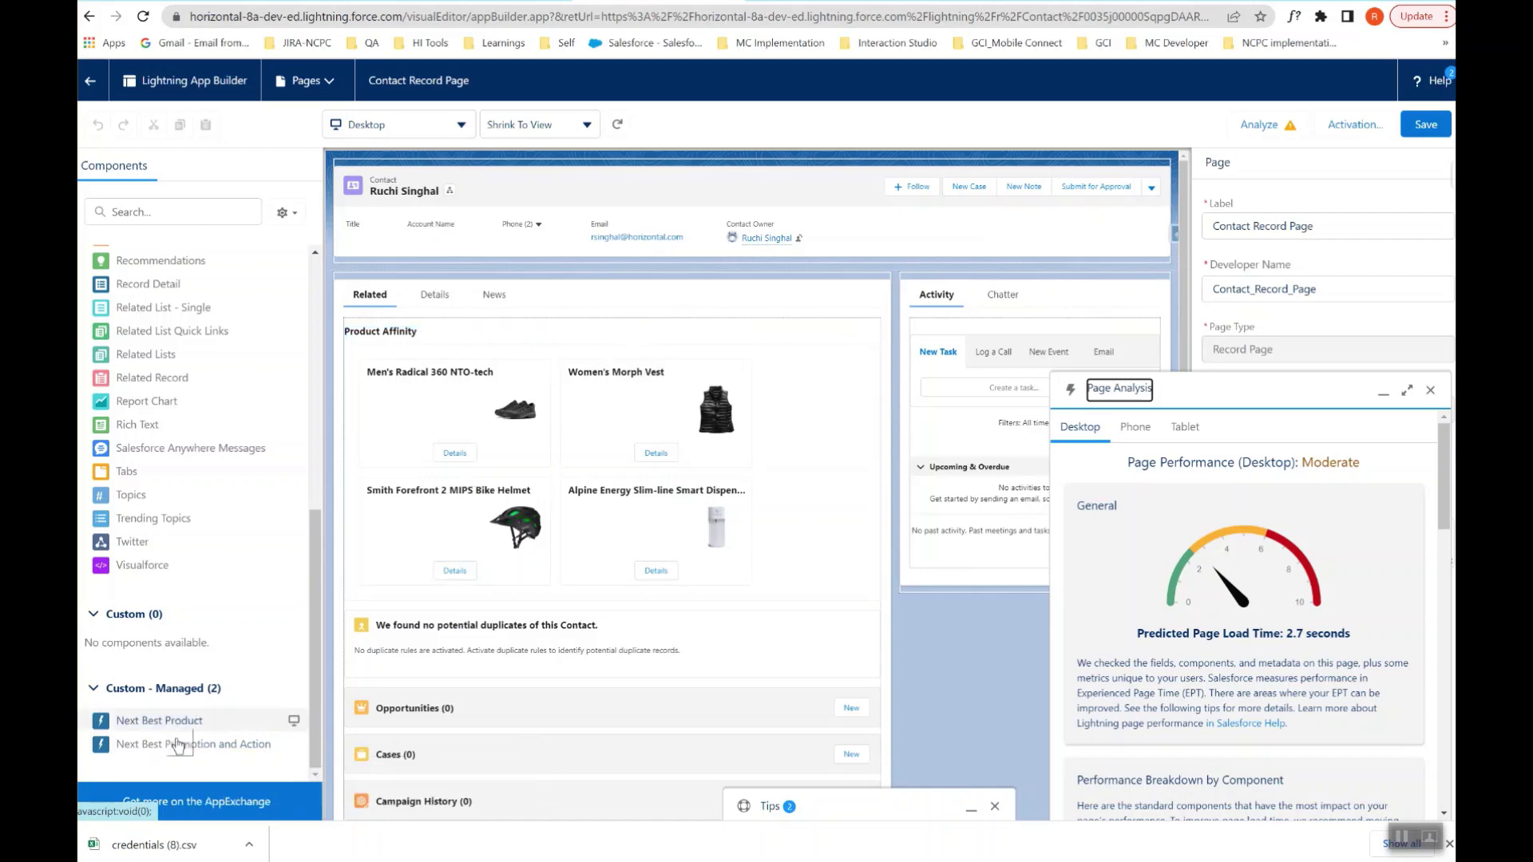
Step: Dismiss the page analysis and inspect the title of the Next Best Product component placed on the contact record page
drag(173, 754, 144, 721)
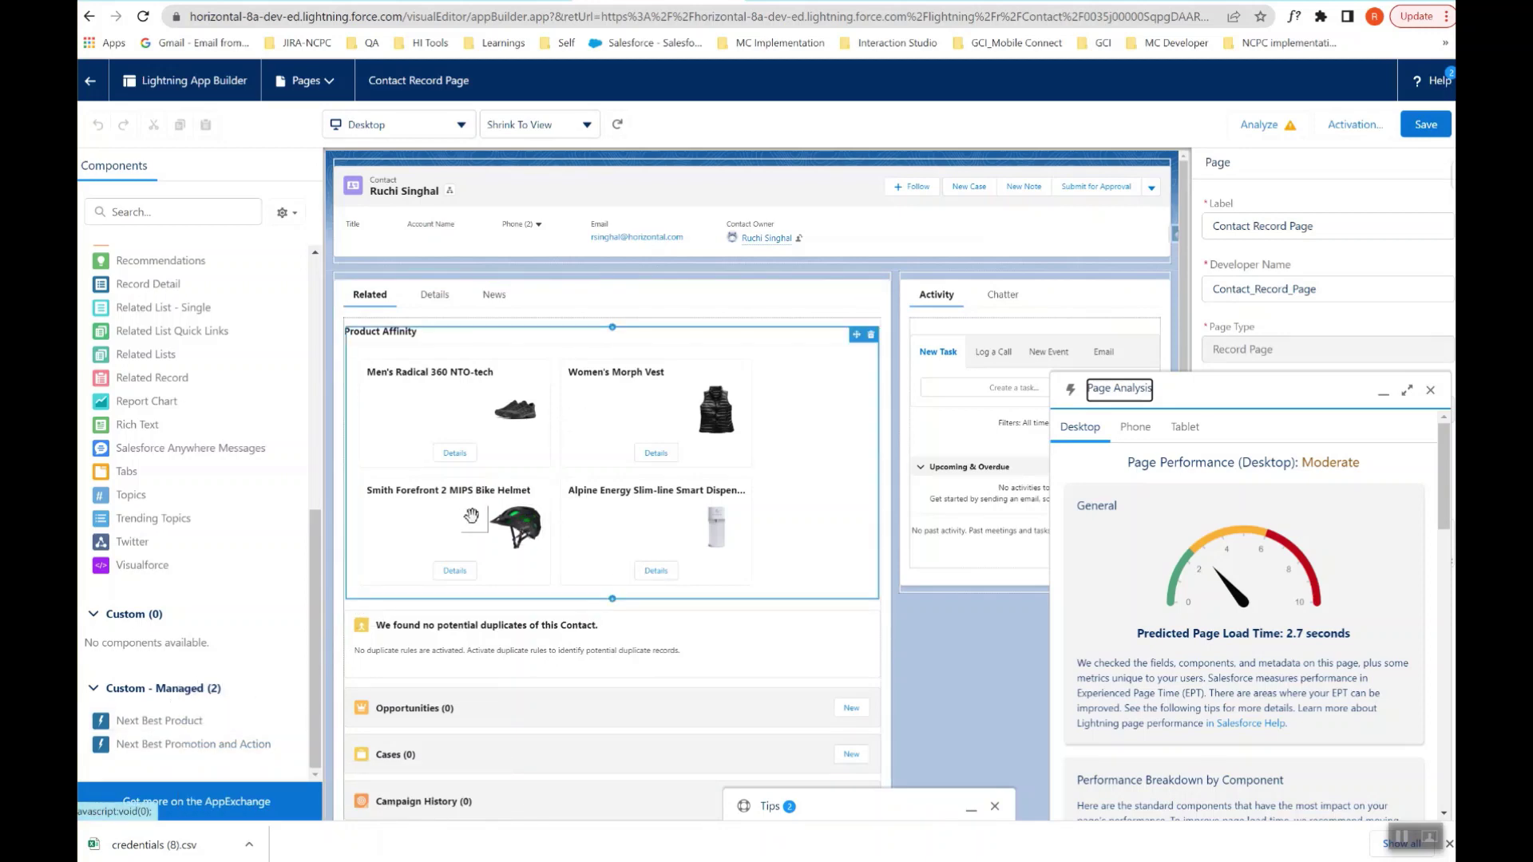
click(1429, 389)
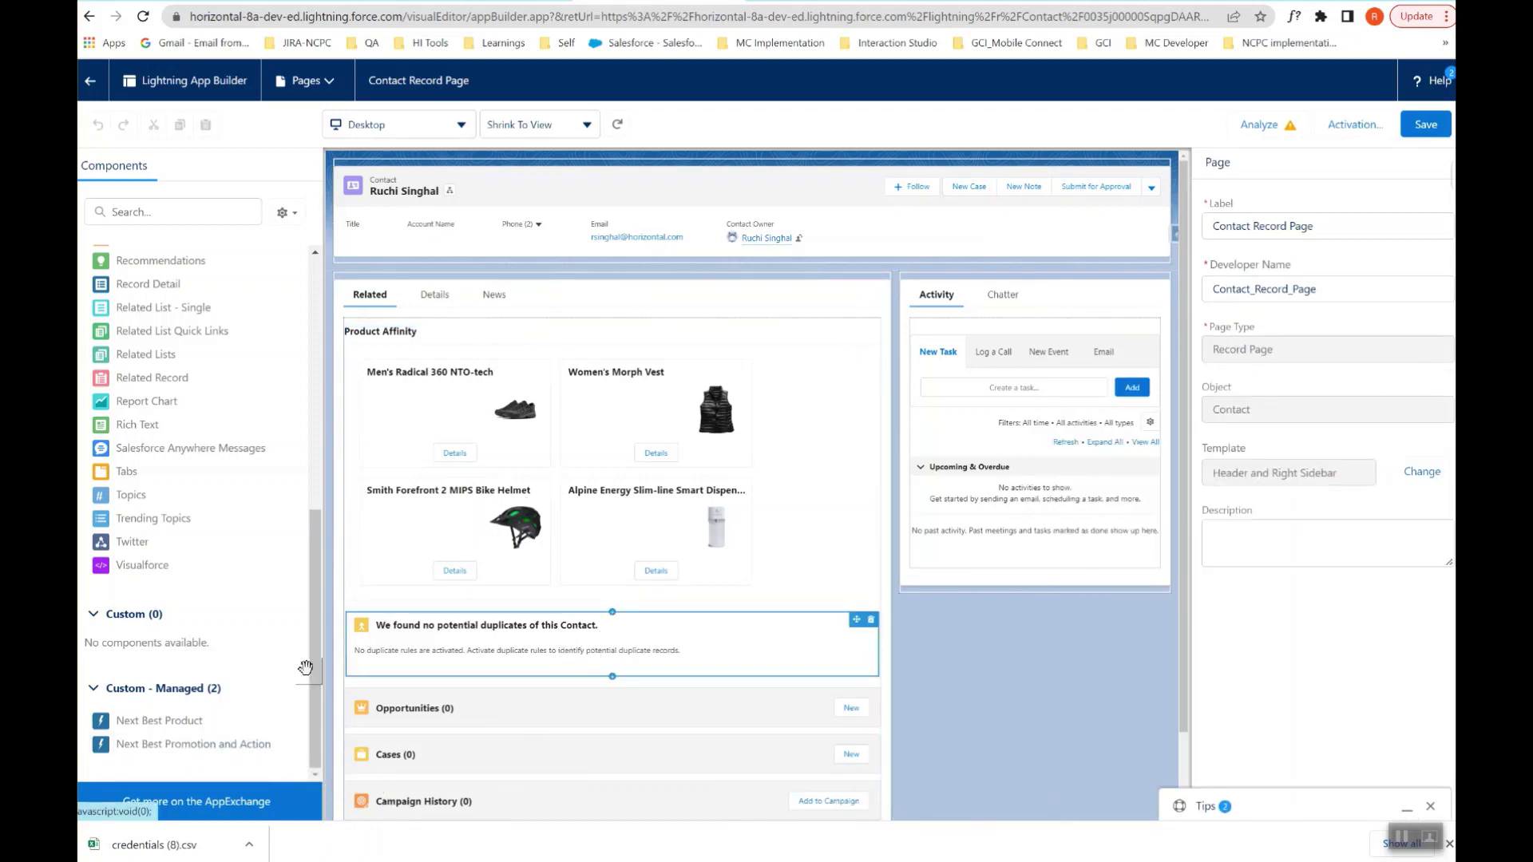
click(556, 382)
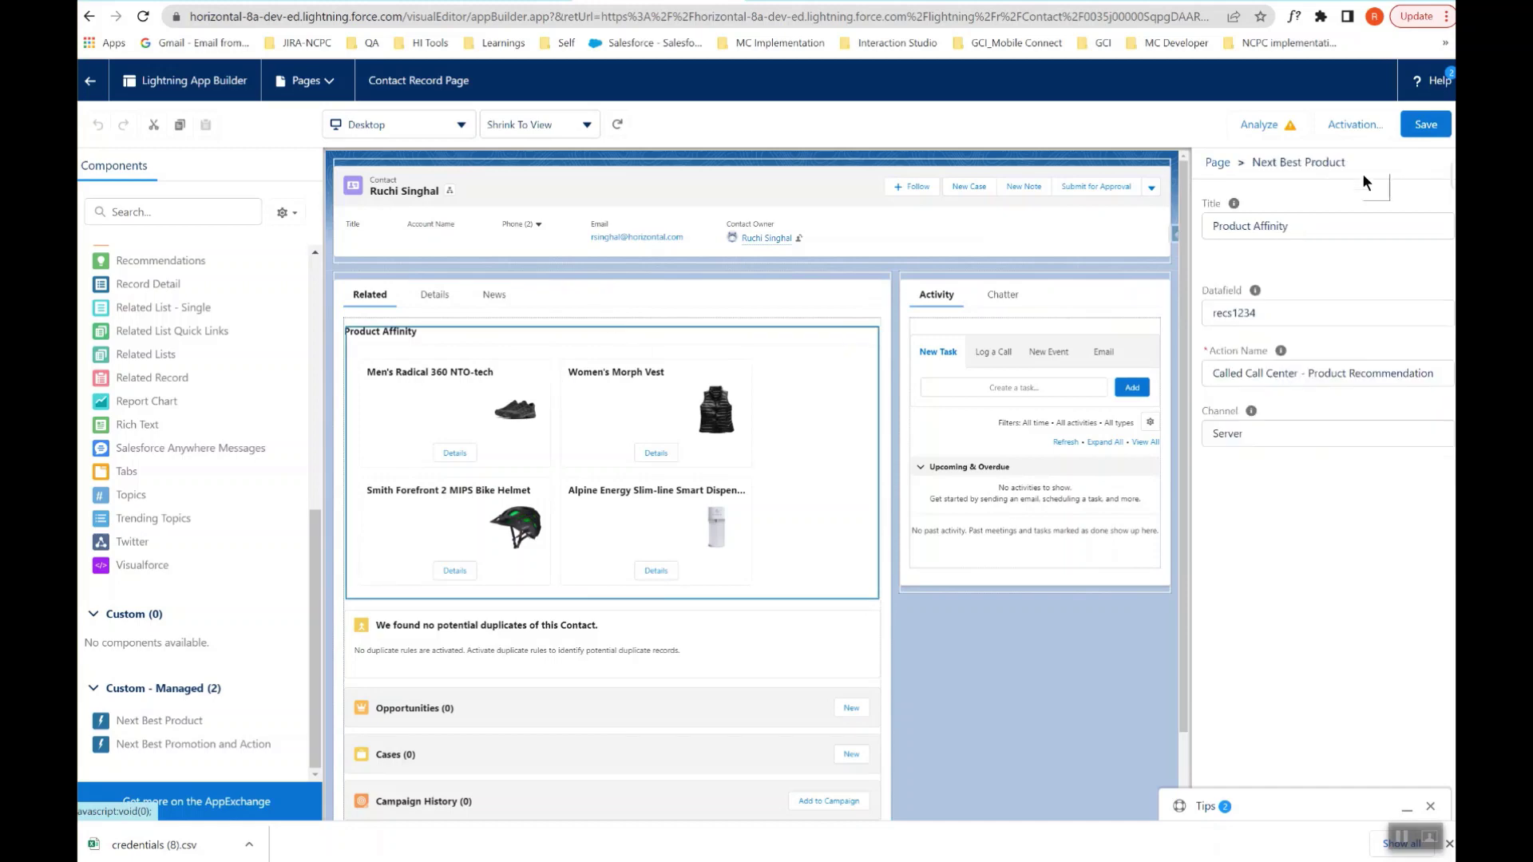
triple_click(1304, 226)
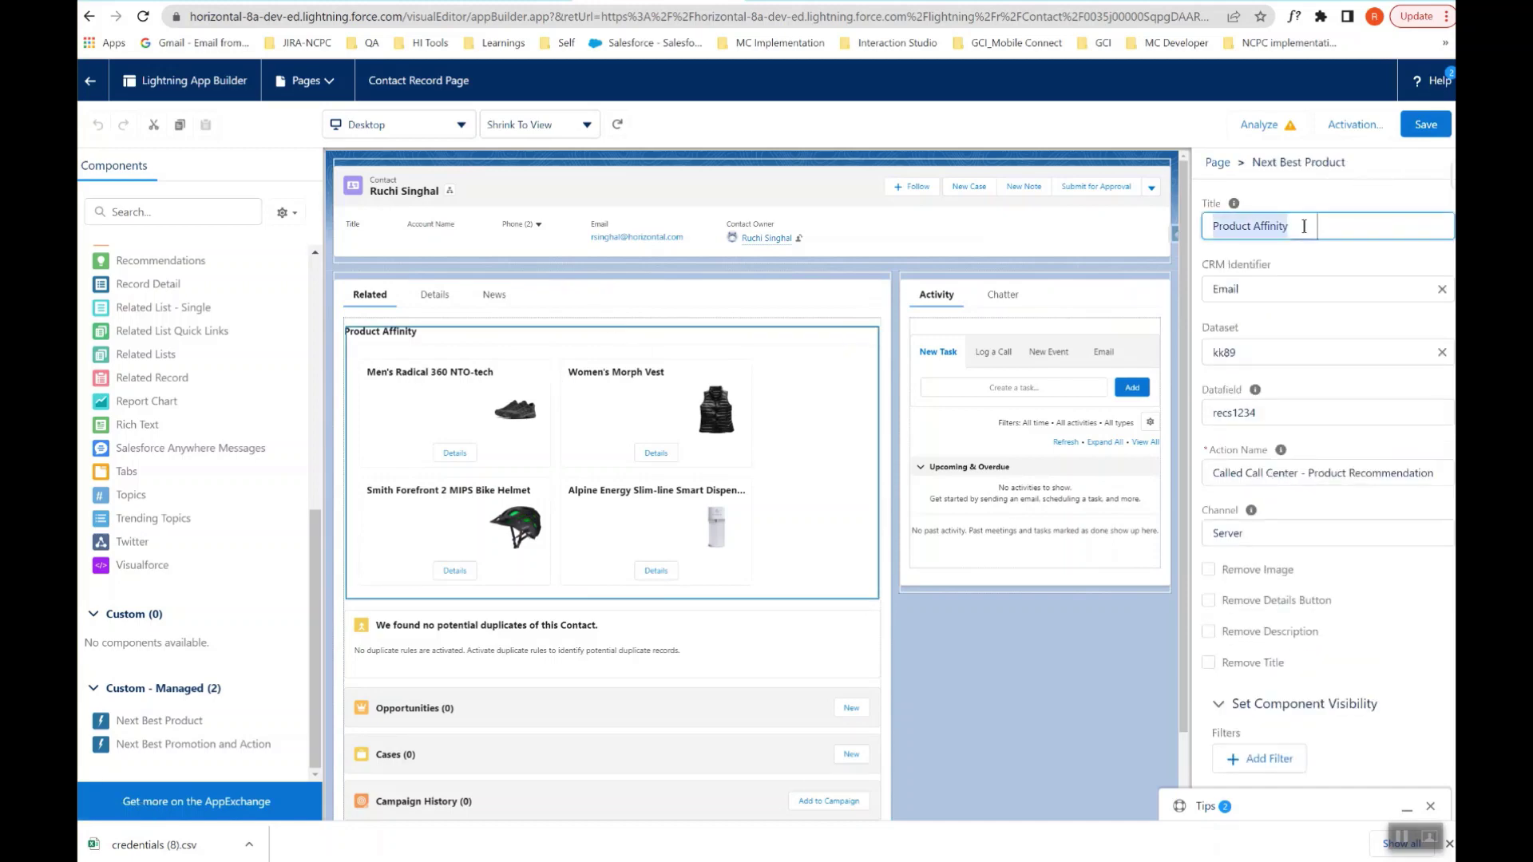
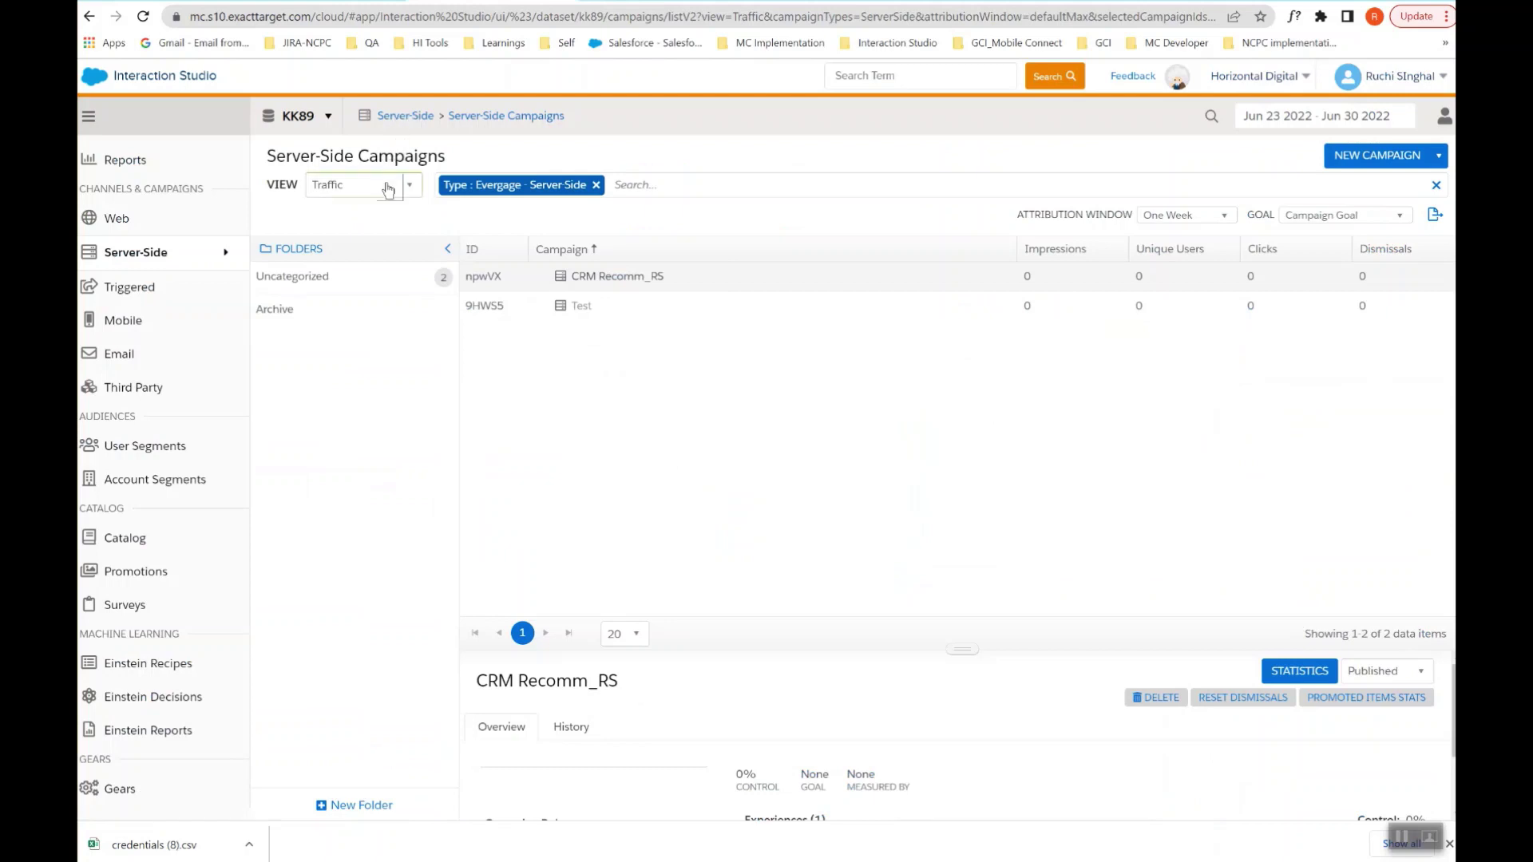
Step: In Interaction Studio, open Template_RS from the server-side and triggered templates and check its Datafield value
mouse_move(149, 256)
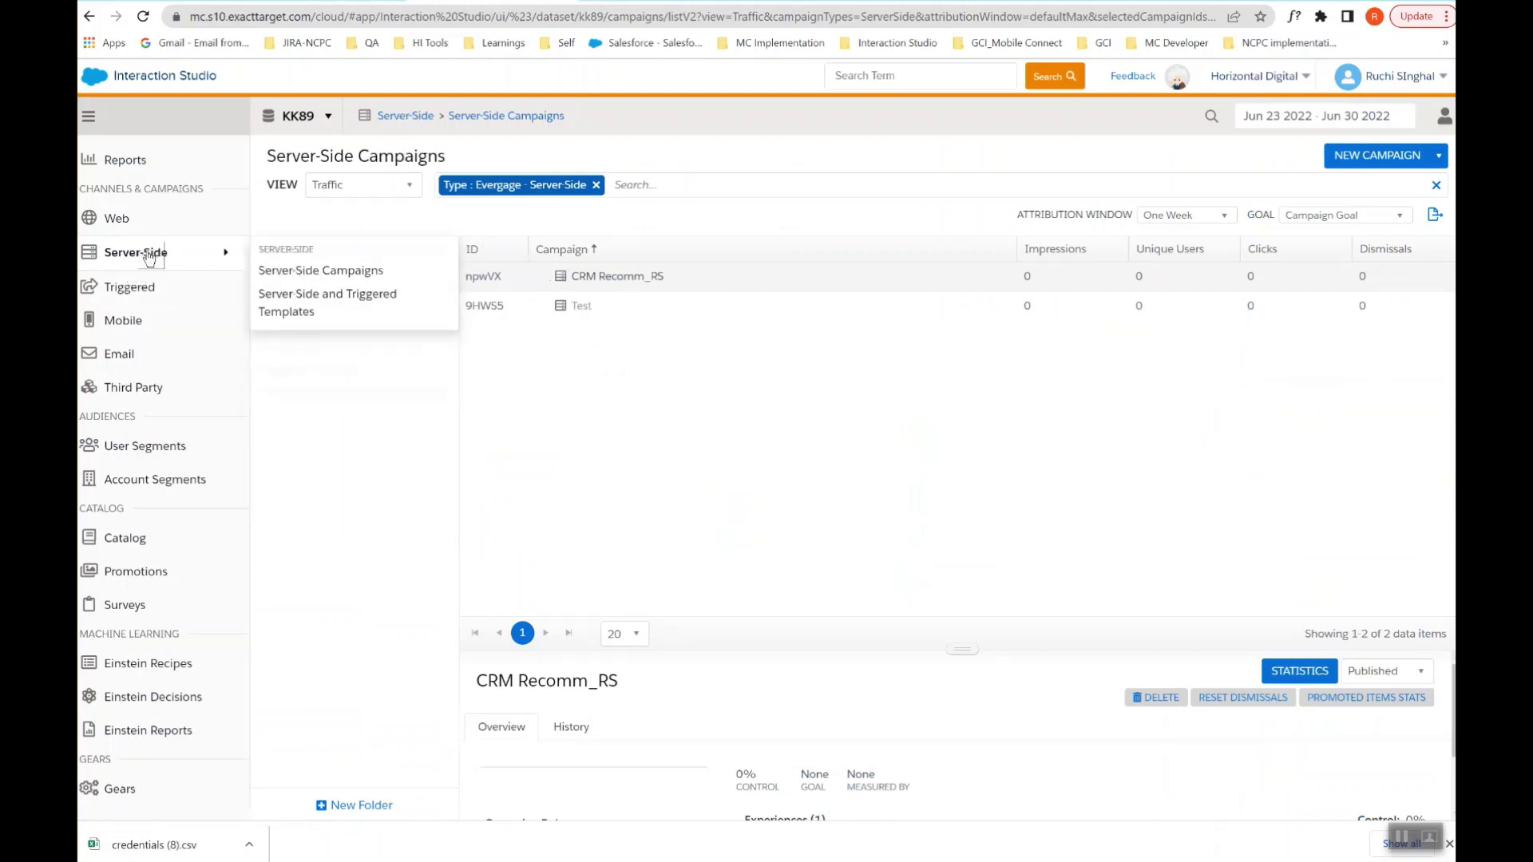
click(309, 308)
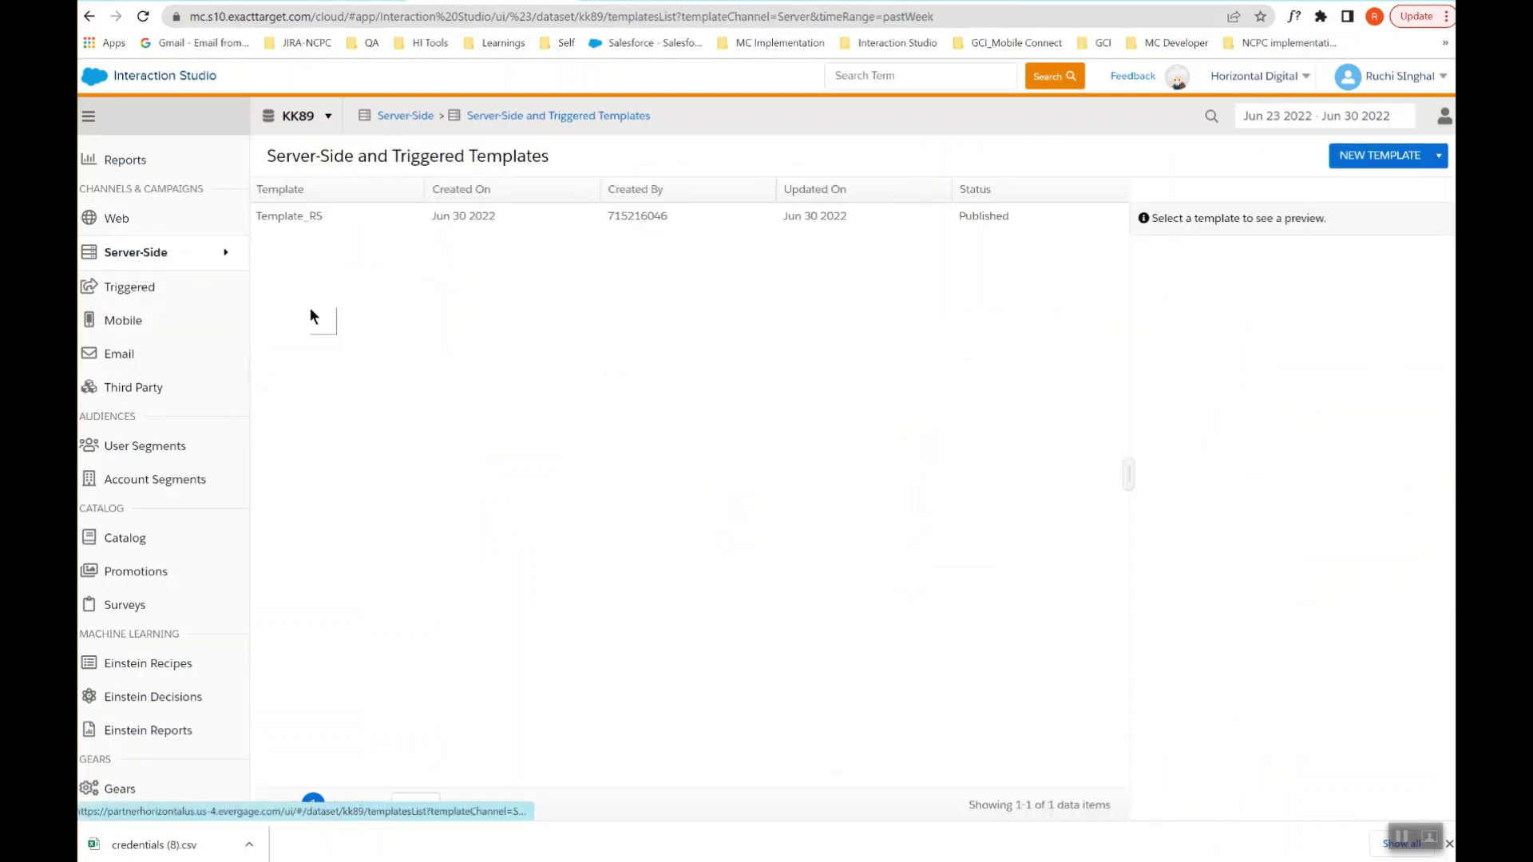
click(295, 216)
double_click(295, 216)
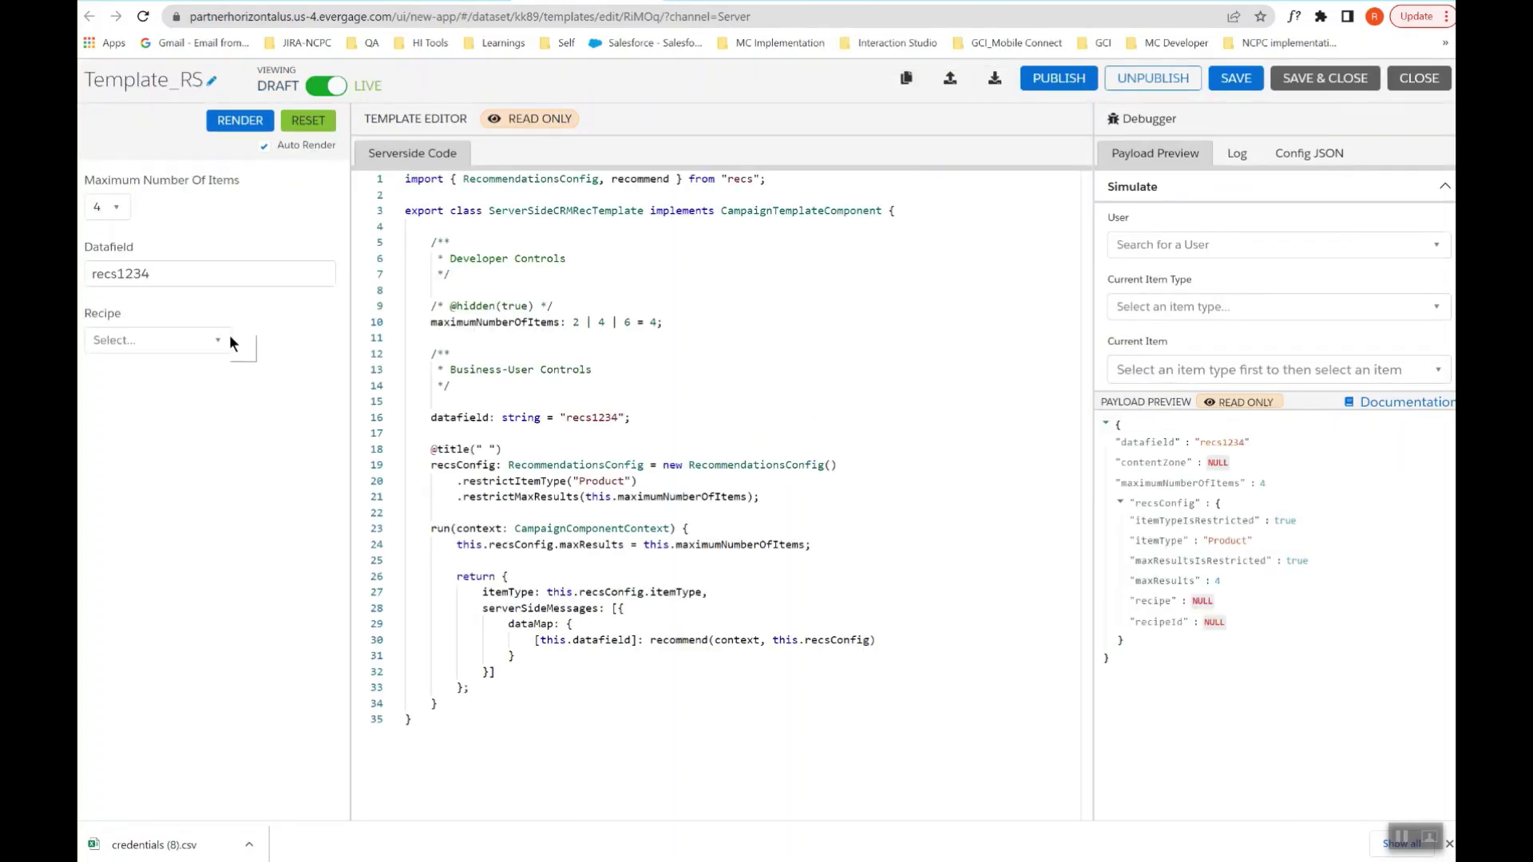
double_click(115, 273)
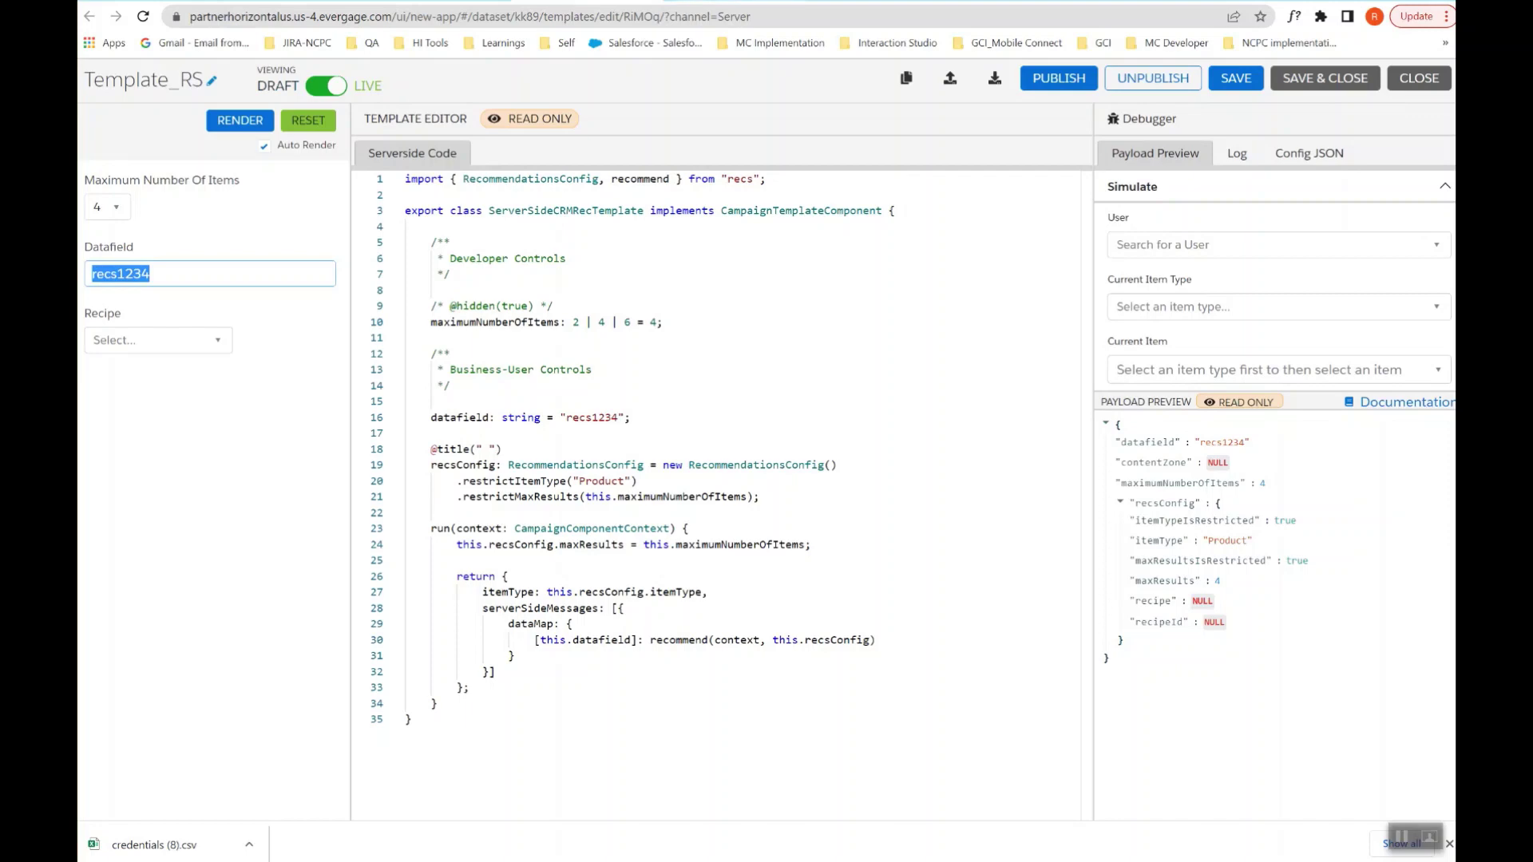
Step: Switch back to Lightning App Builder and inspect the Next Best Product component's Action Name, rechecking Template_RS for reference
key(alt+Tab)
triple_click(1253, 475)
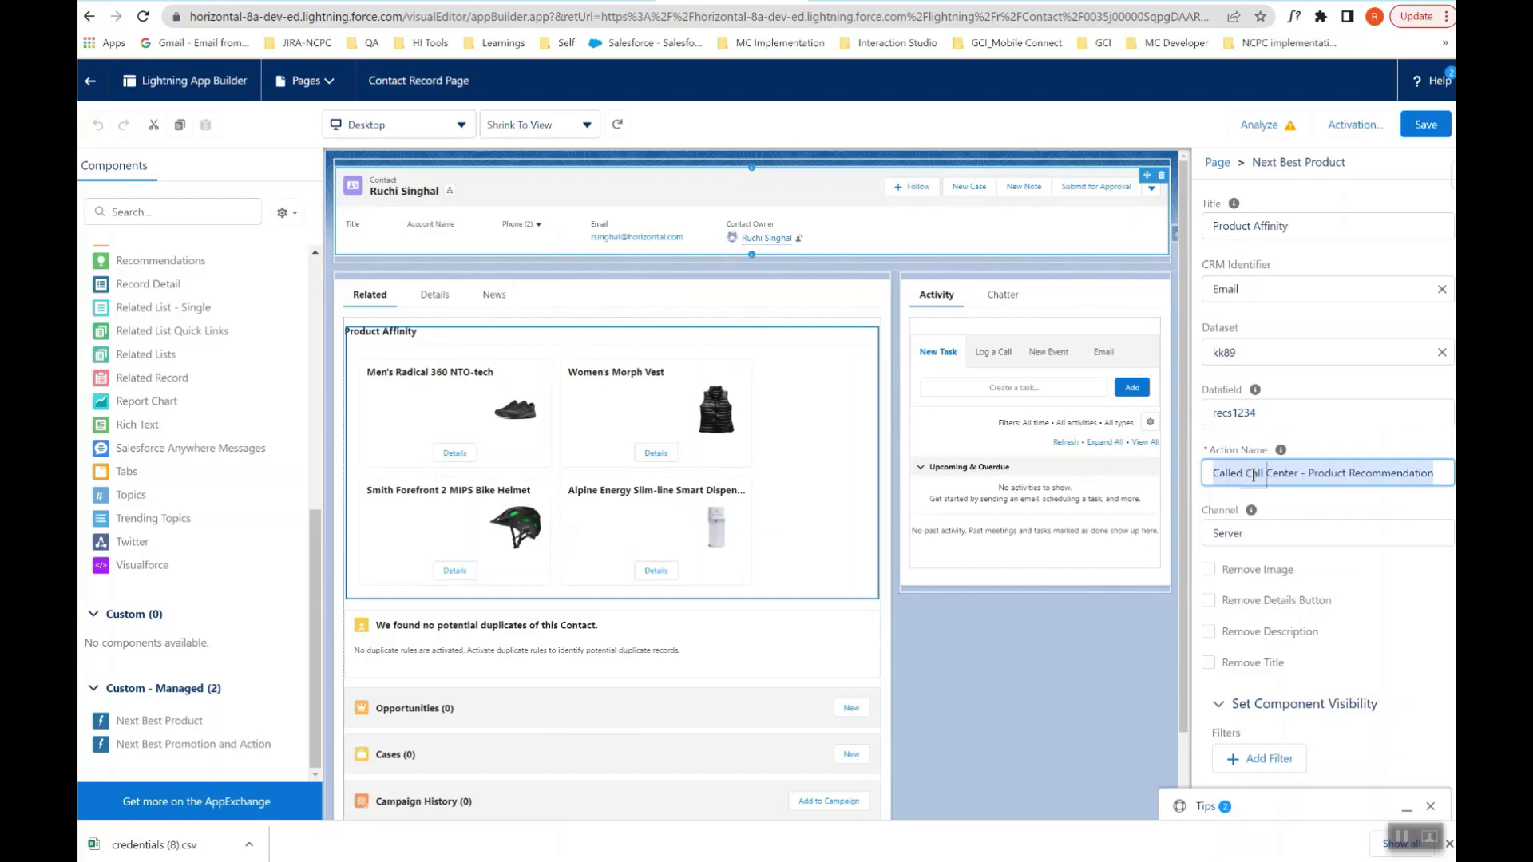
click(1309, 474)
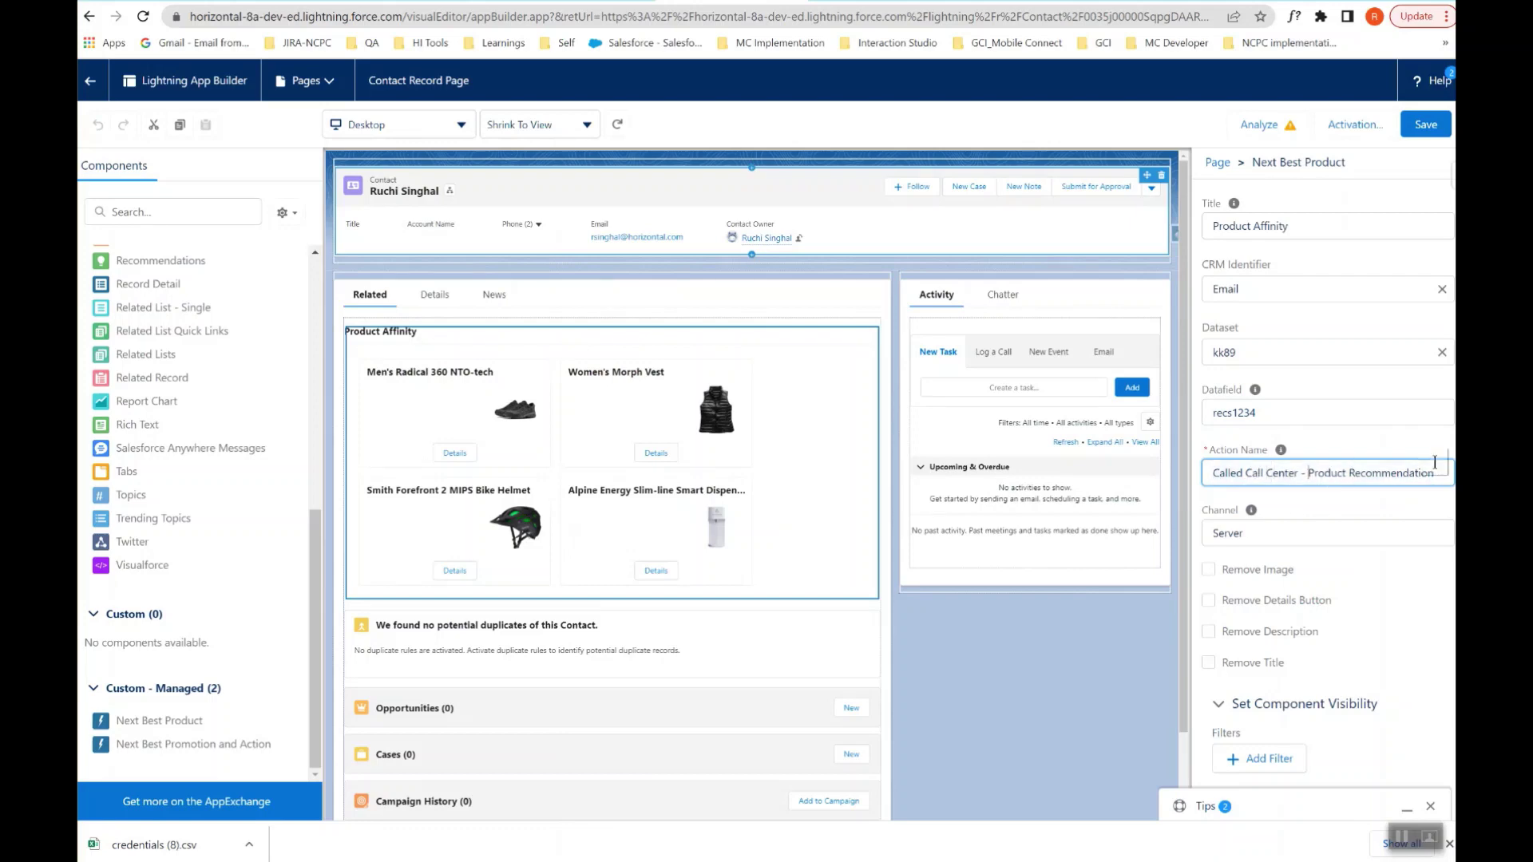
drag(1422, 475, 1206, 474)
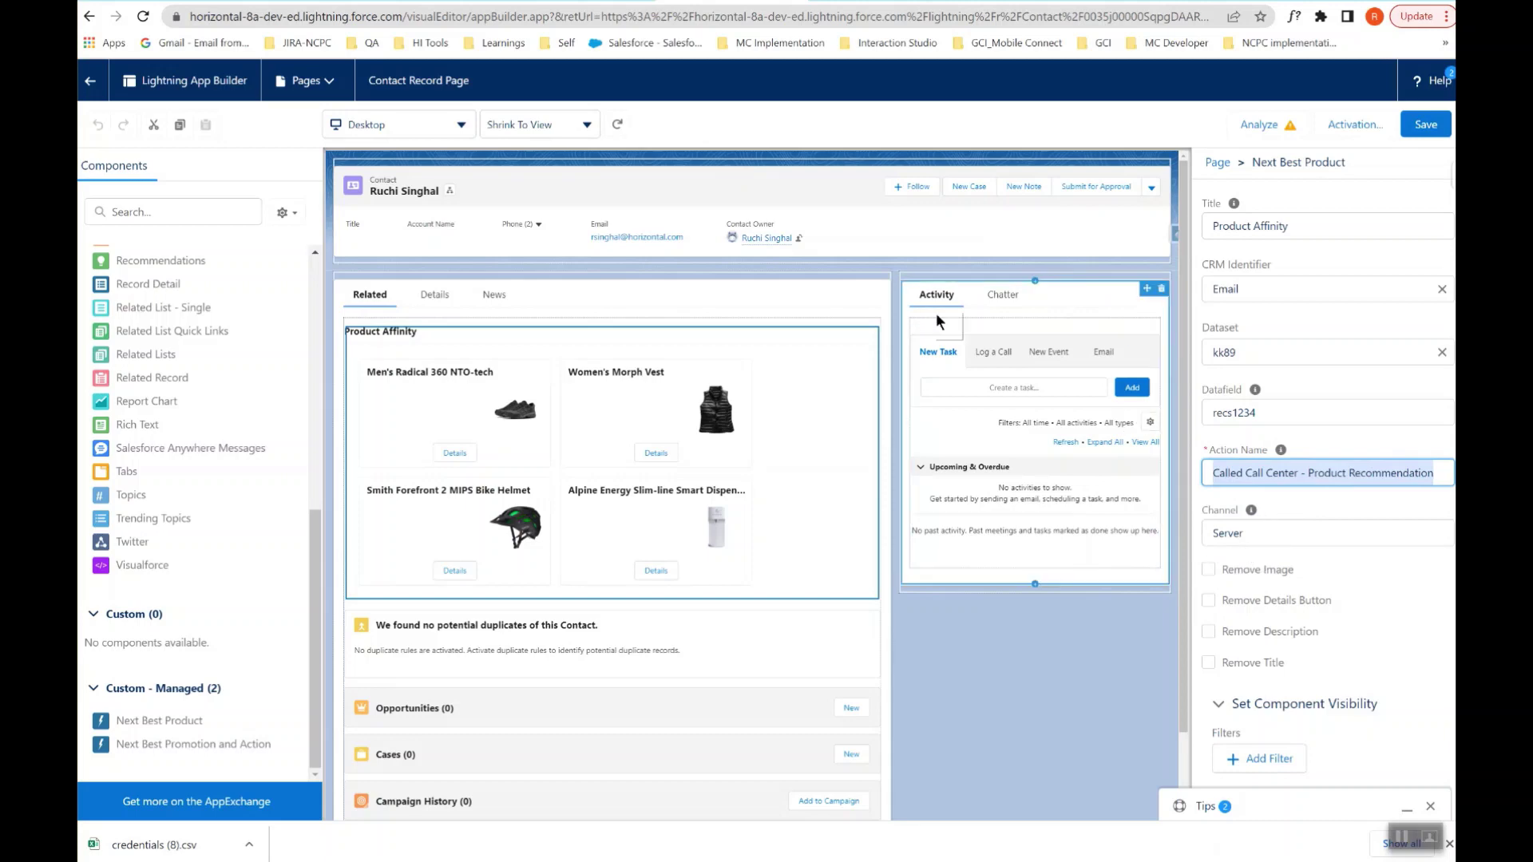
click(667, 2)
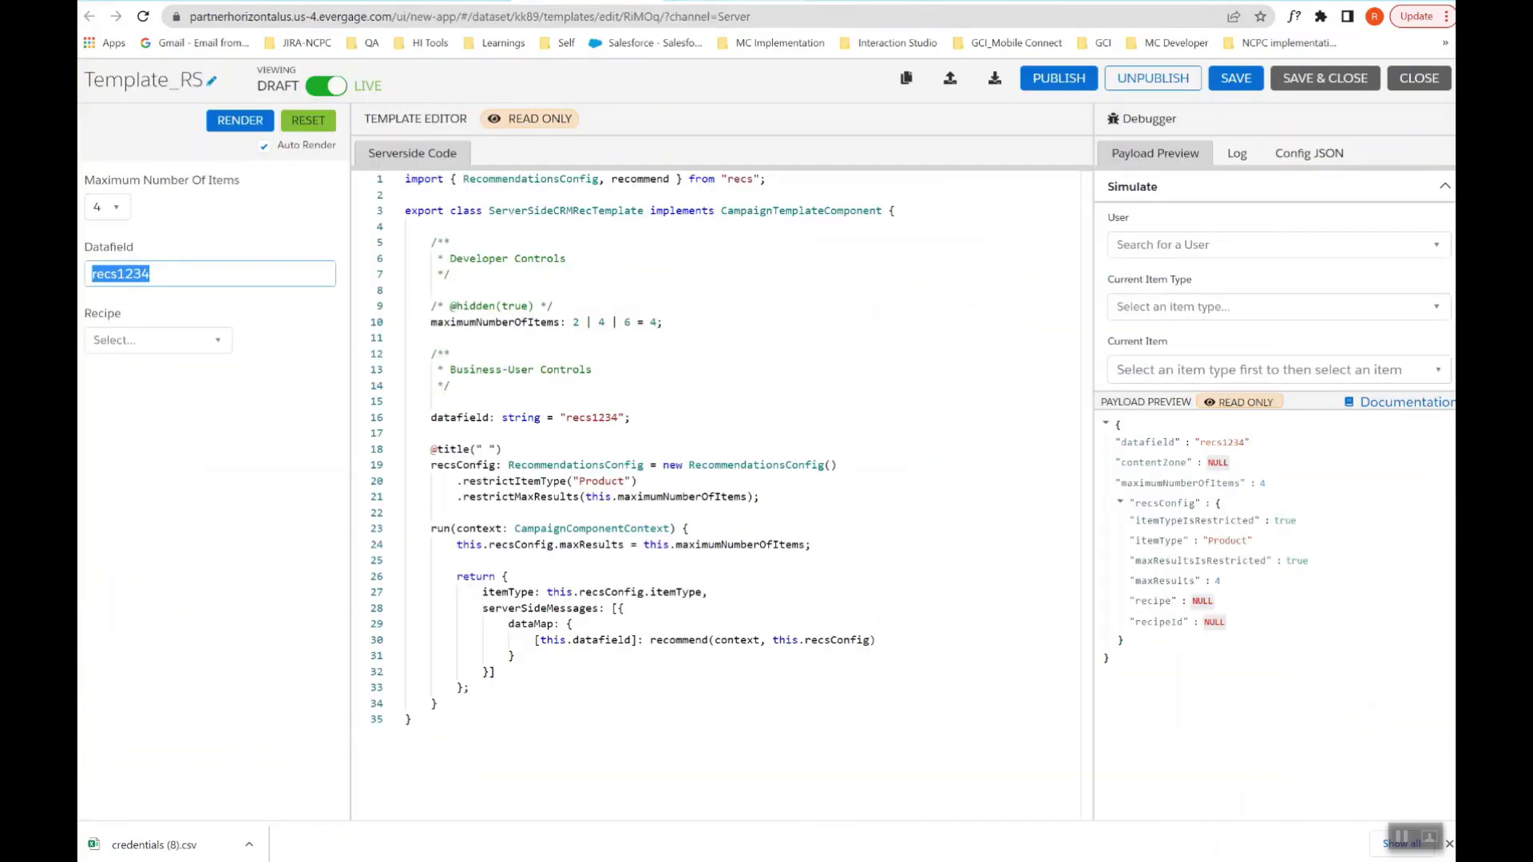
key(ctrl+Tab)
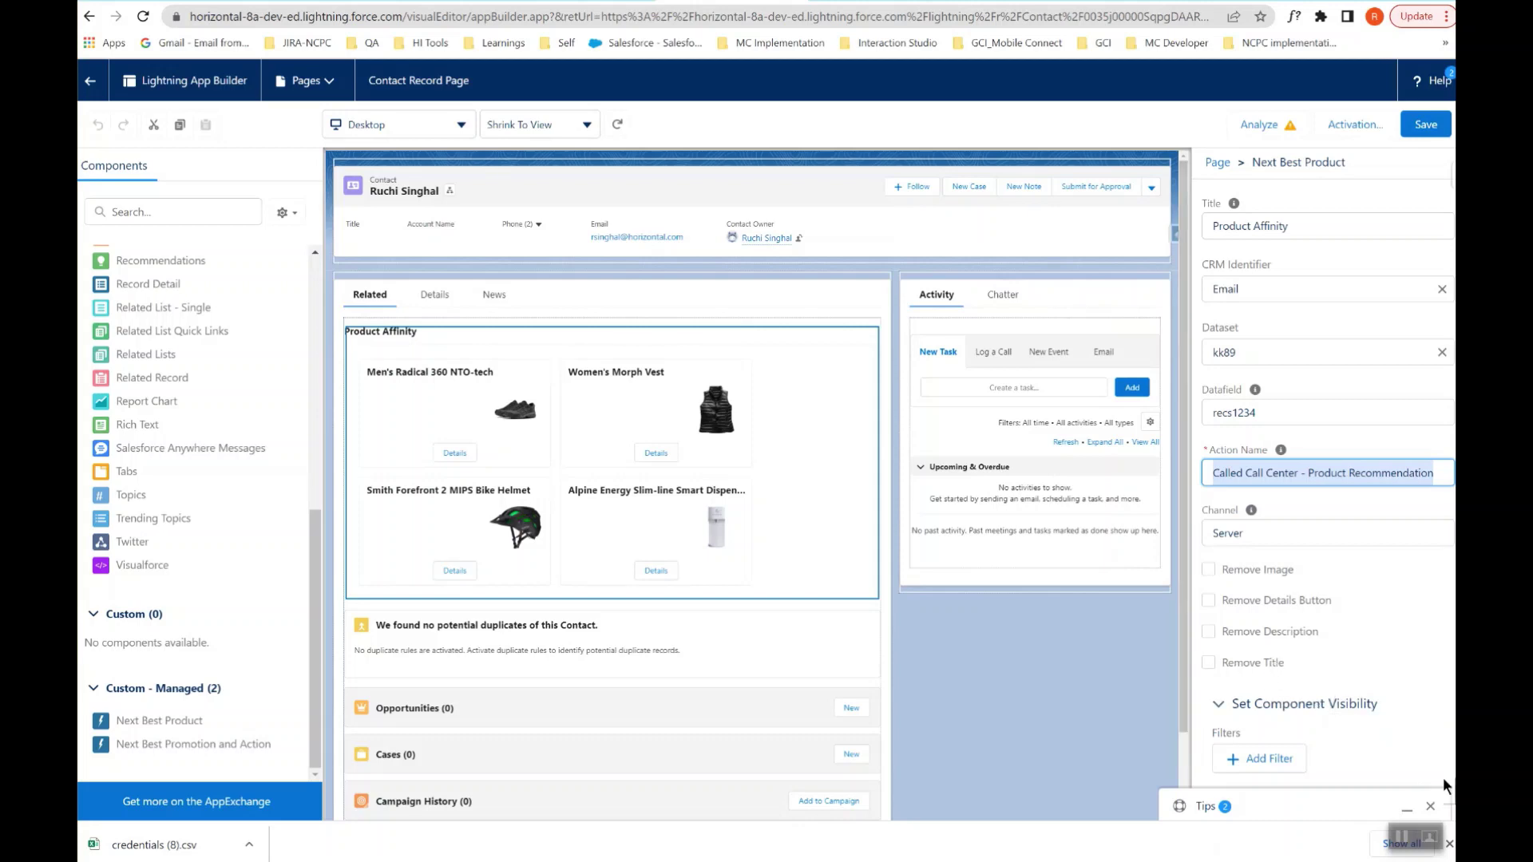
Step: Save the contact record page, then review its org default activation and exit to the contact record
click(1430, 806)
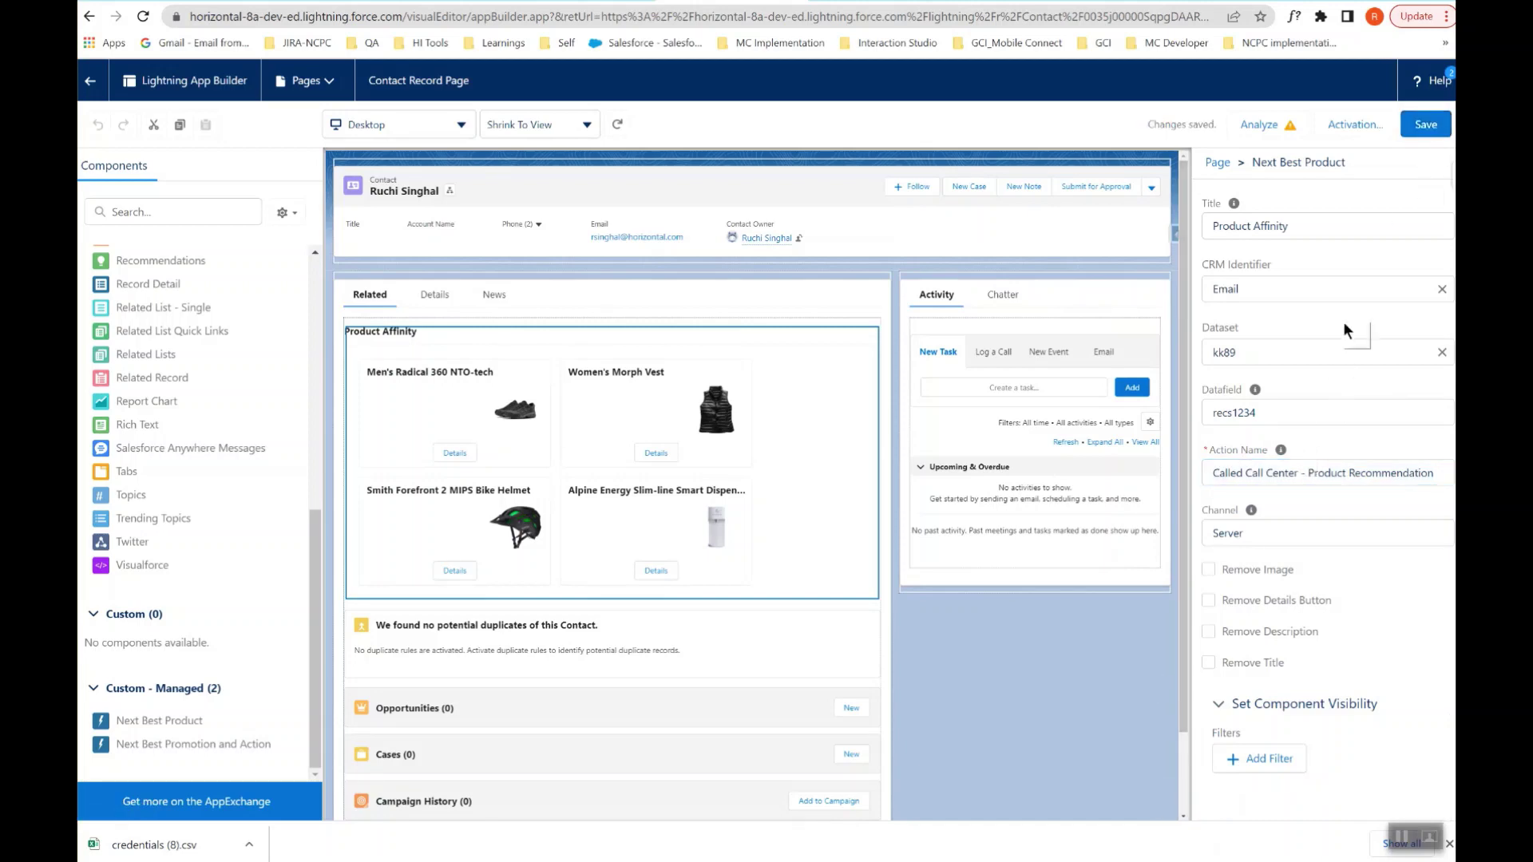
click(1359, 125)
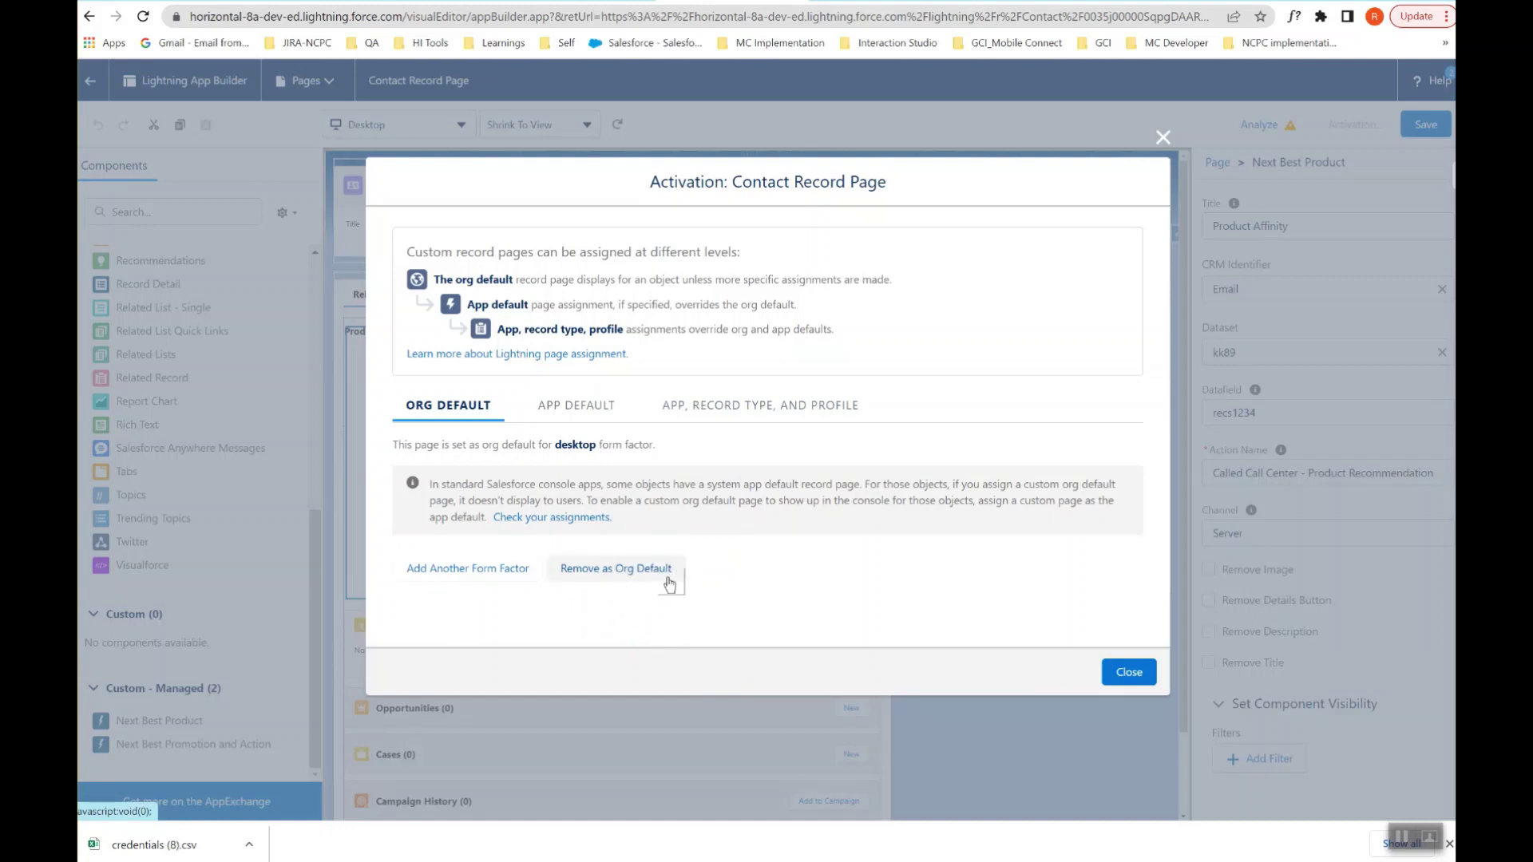
click(1140, 675)
click(90, 81)
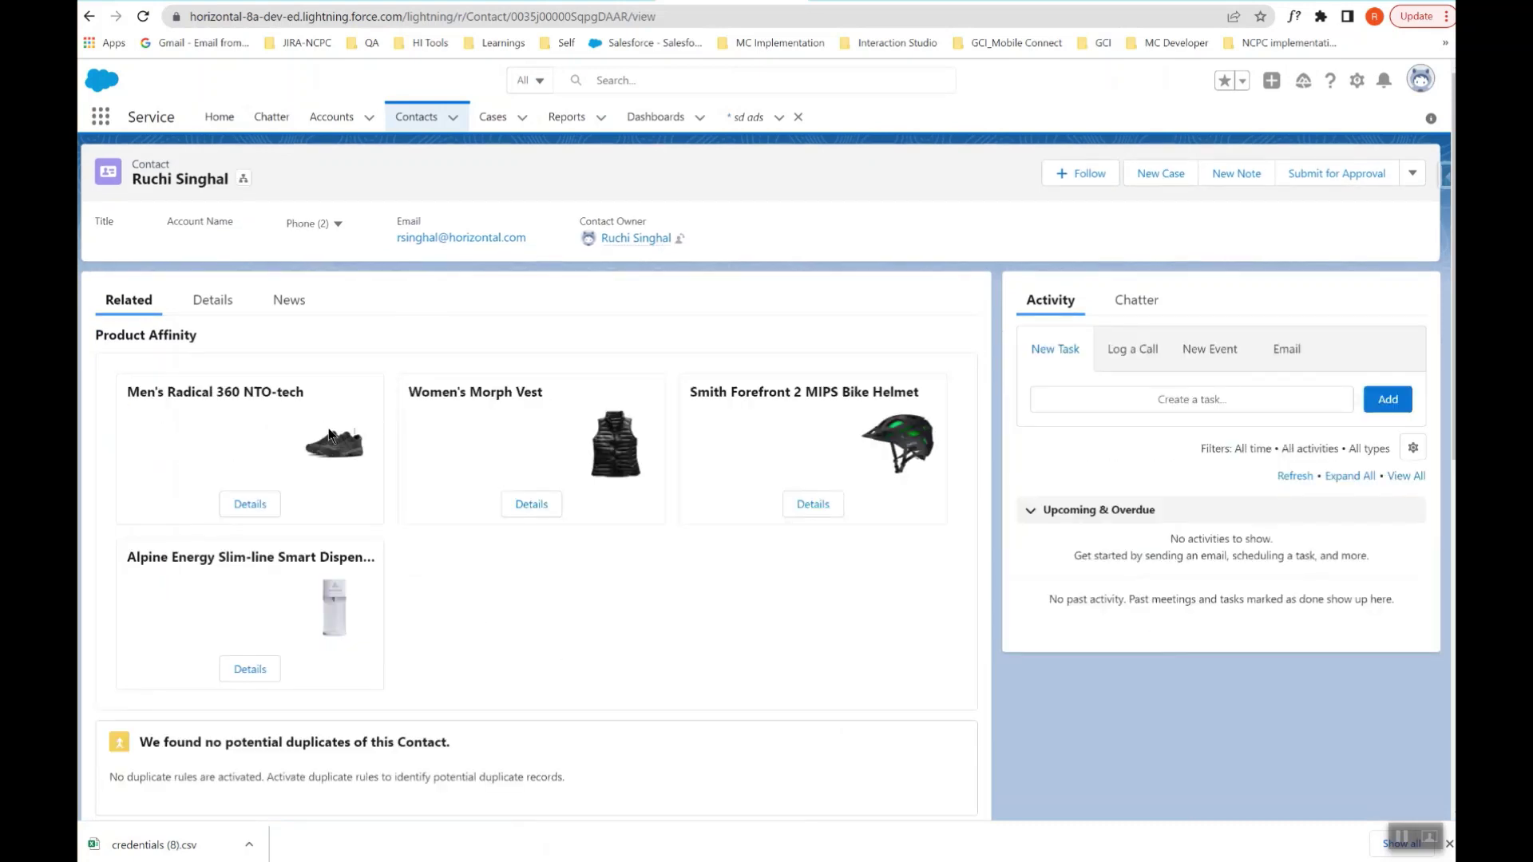
Step: Review the contact's Product Affinity recommendations and email field, and open the fourth contact in the recently viewed list
drag(99, 333, 194, 336)
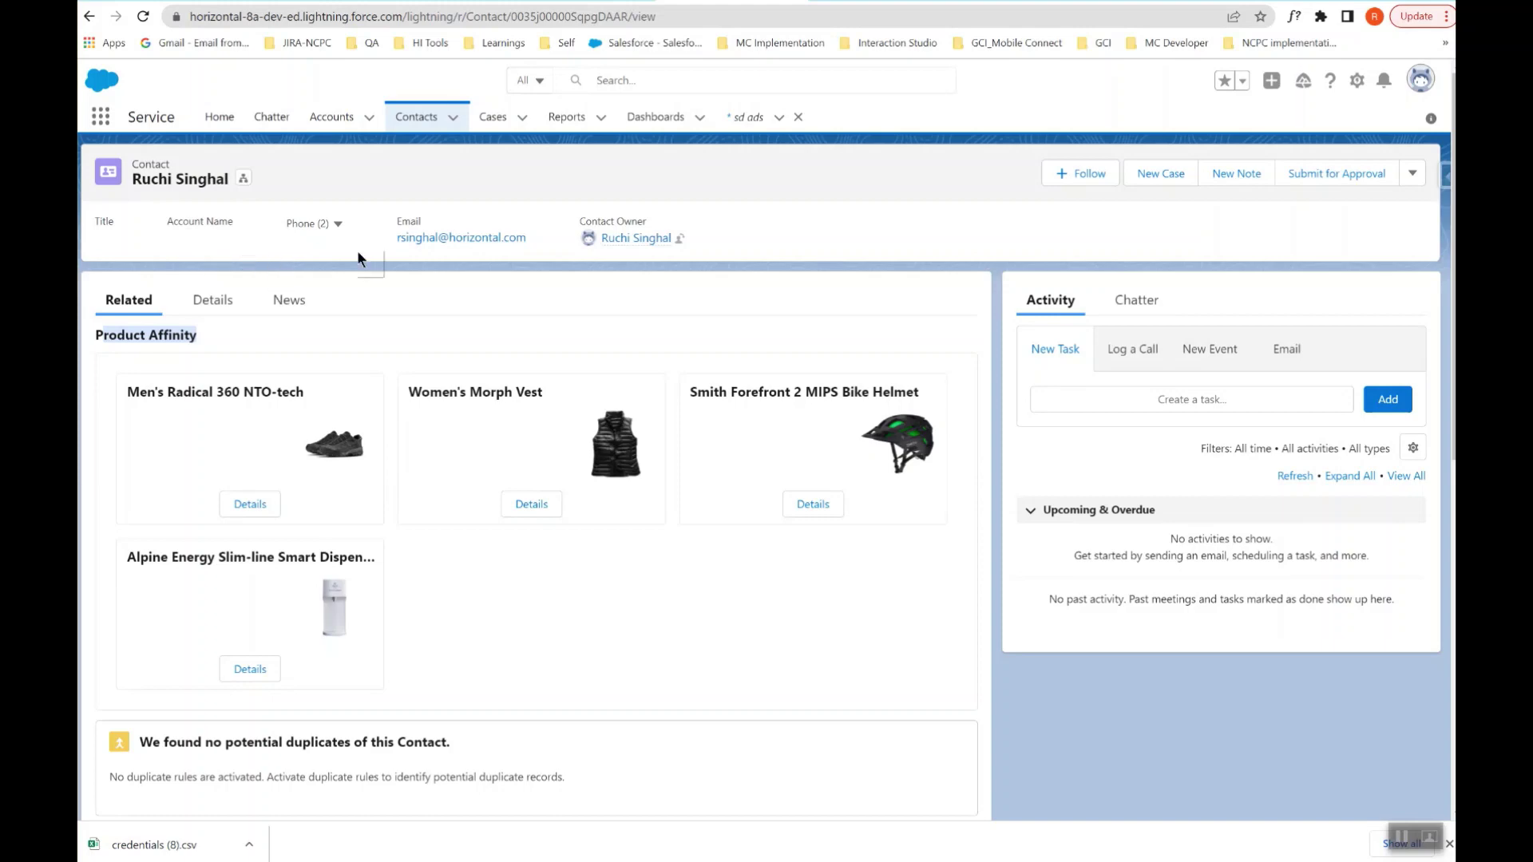
click(208, 309)
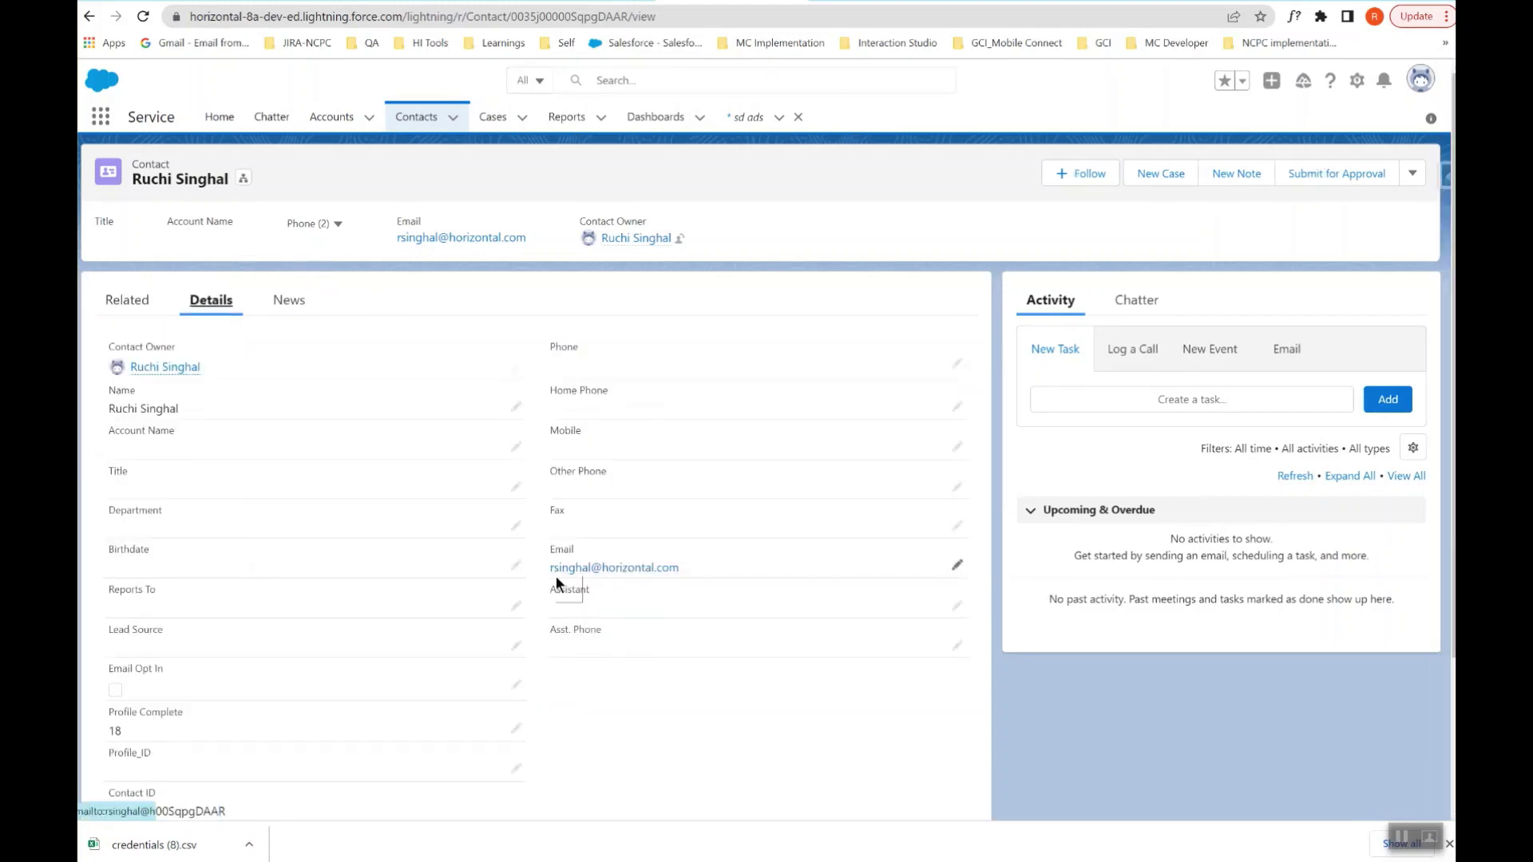
click(128, 300)
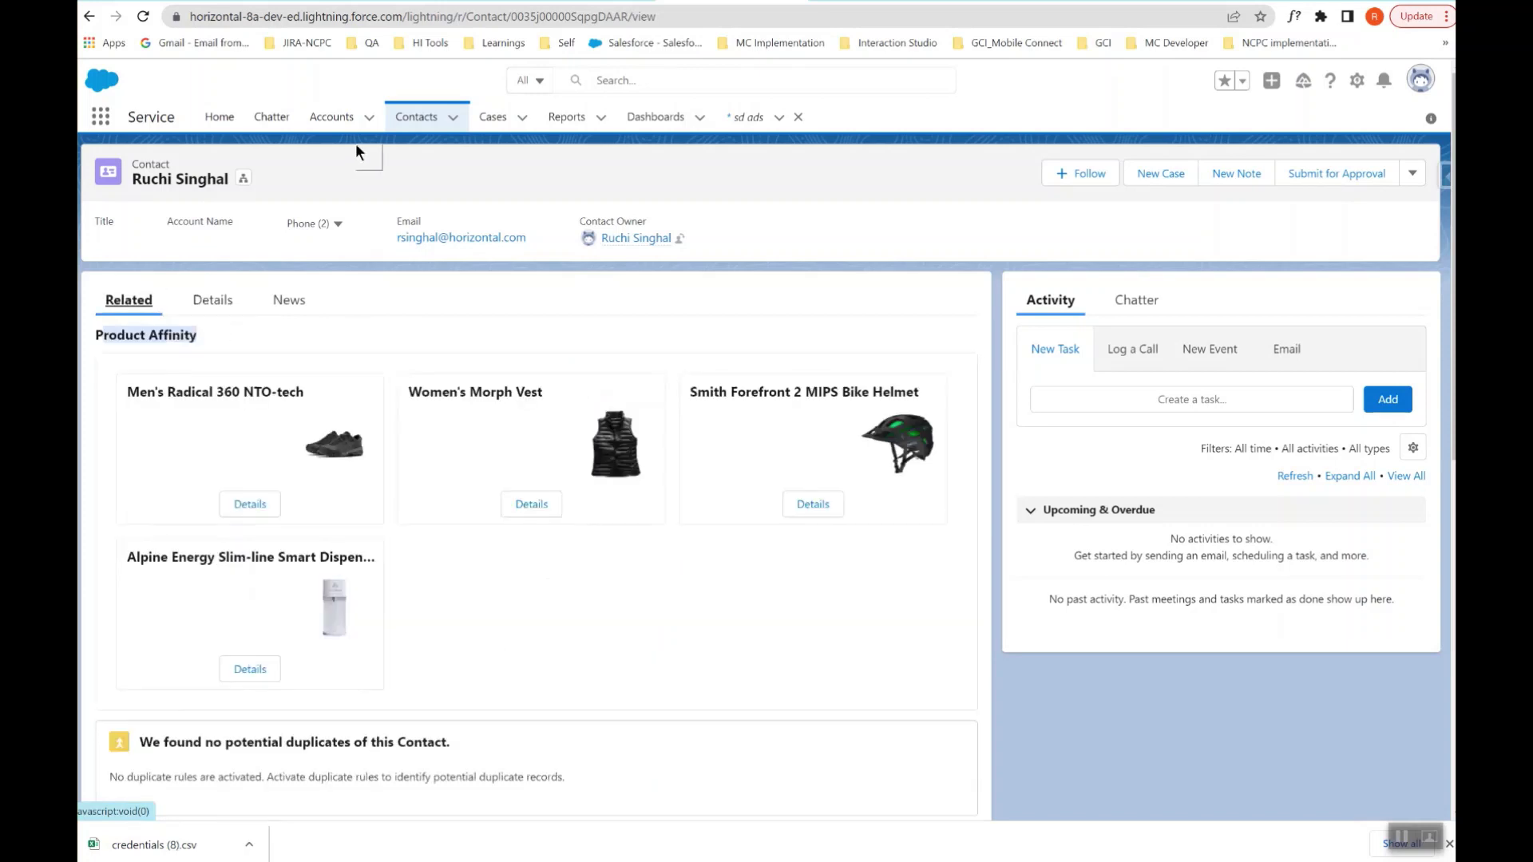
click(427, 119)
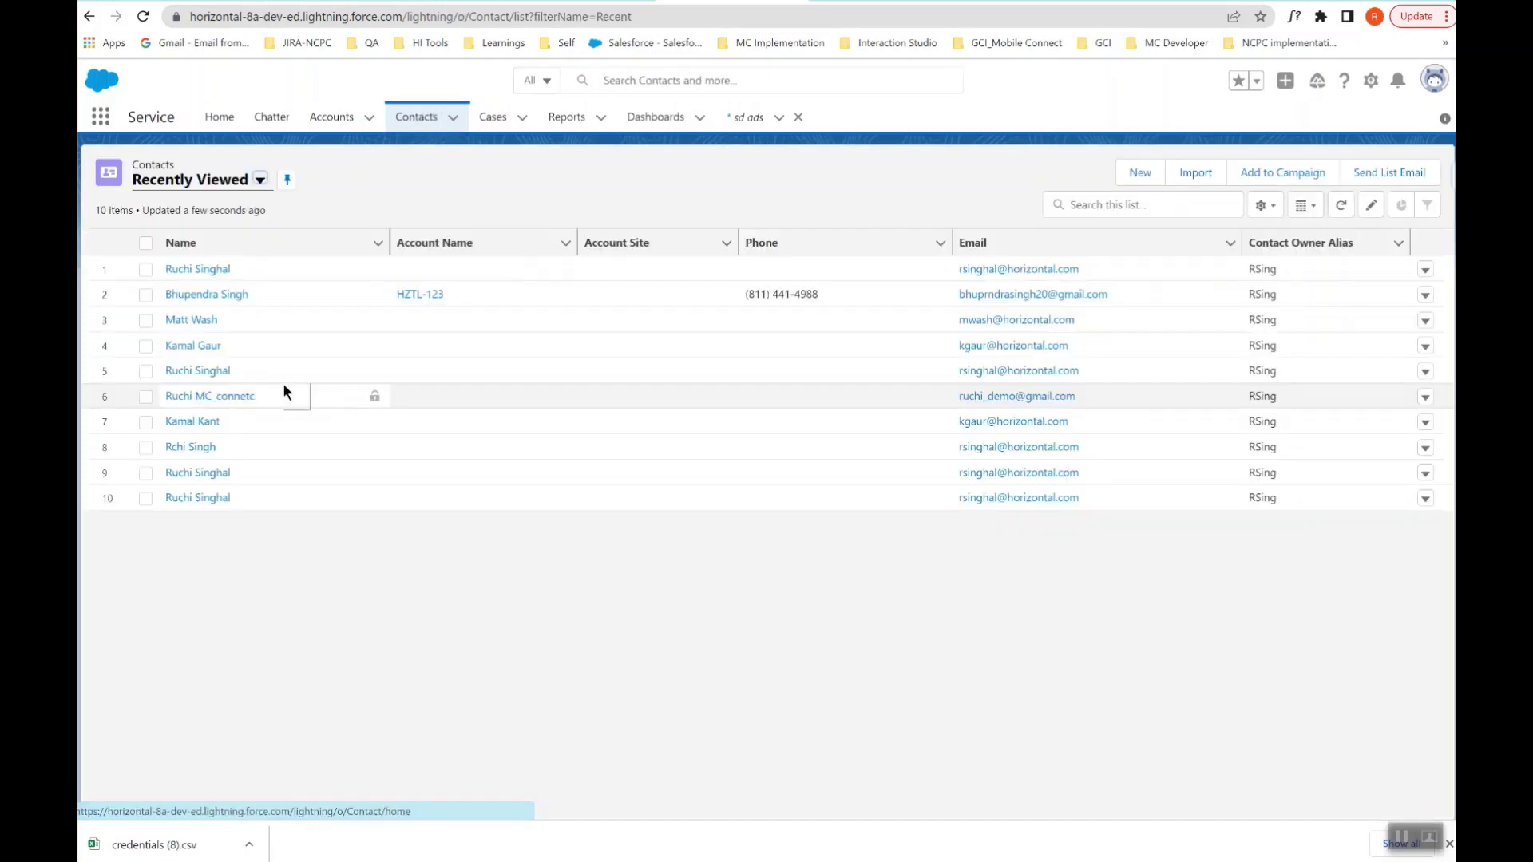
click(195, 346)
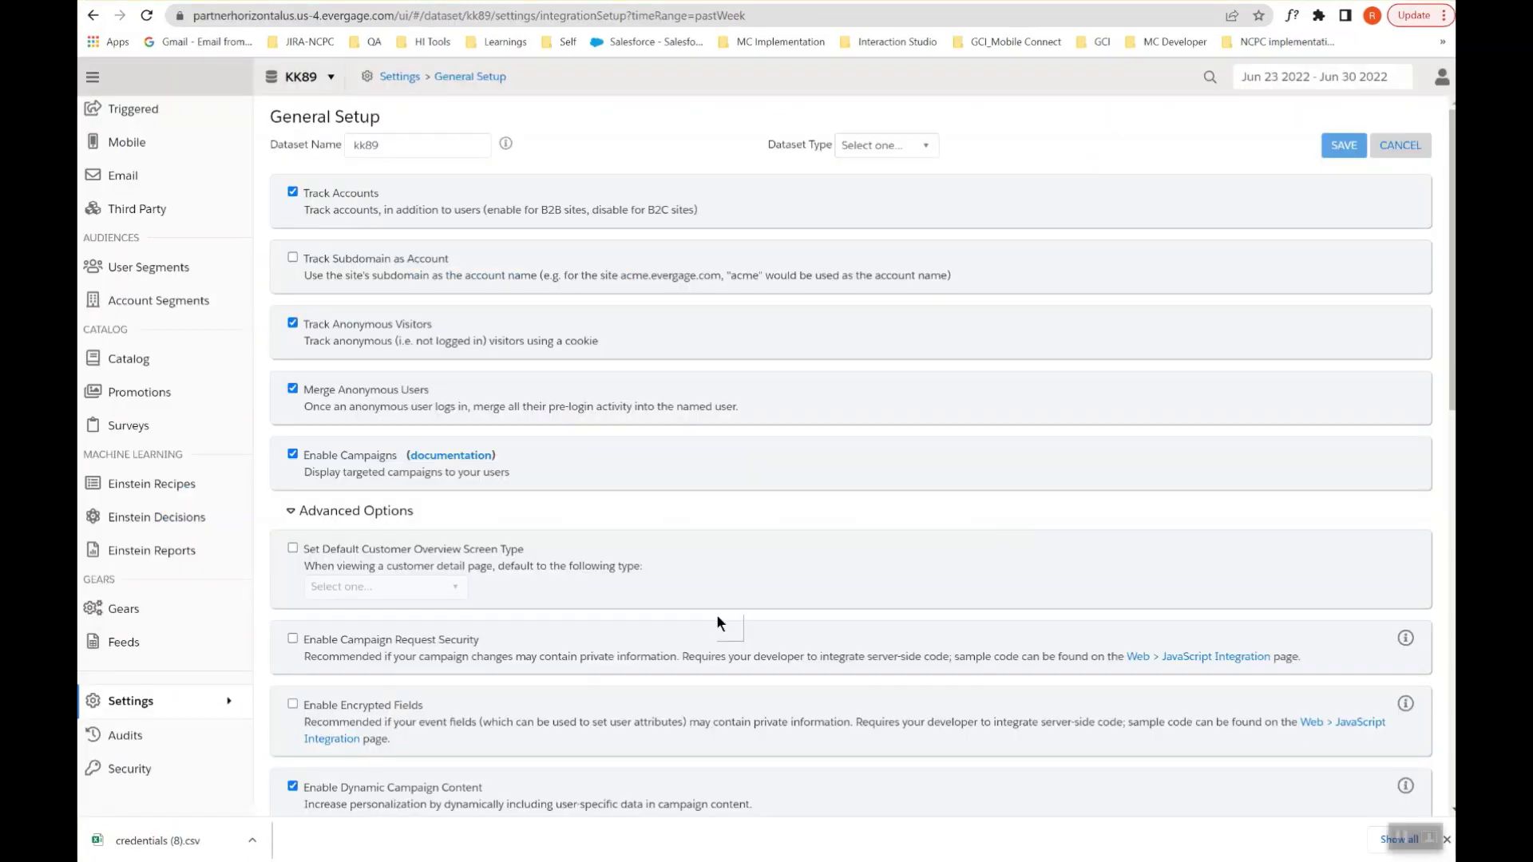
Step: Locate the identity attribute for Server Side events in the kk89 dataset's advanced options, and reopen General Setup
scroll(657, 755, down, 9)
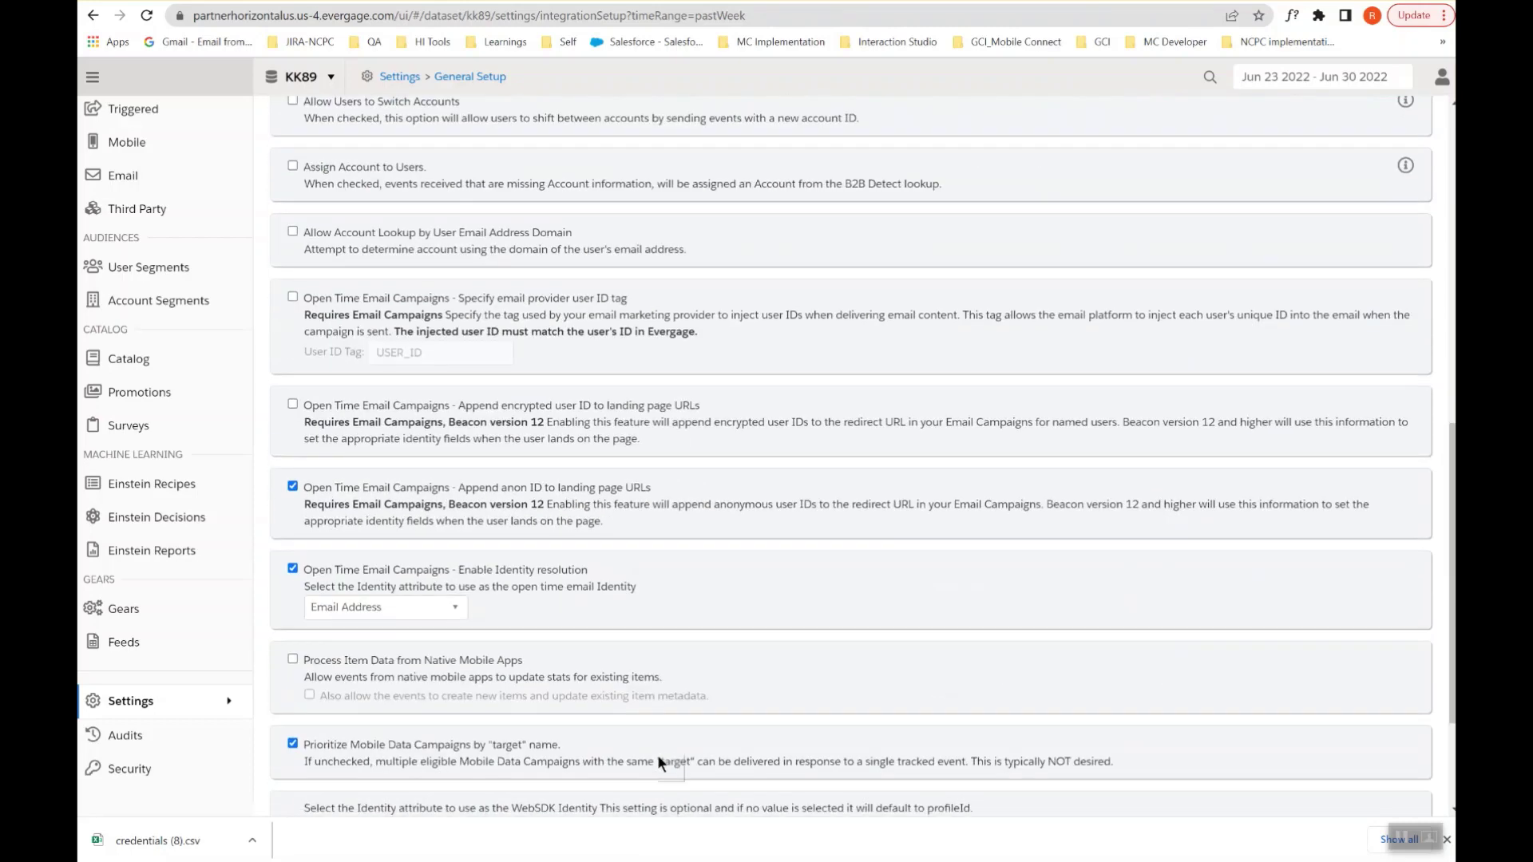
scroll(659, 758, down, 3)
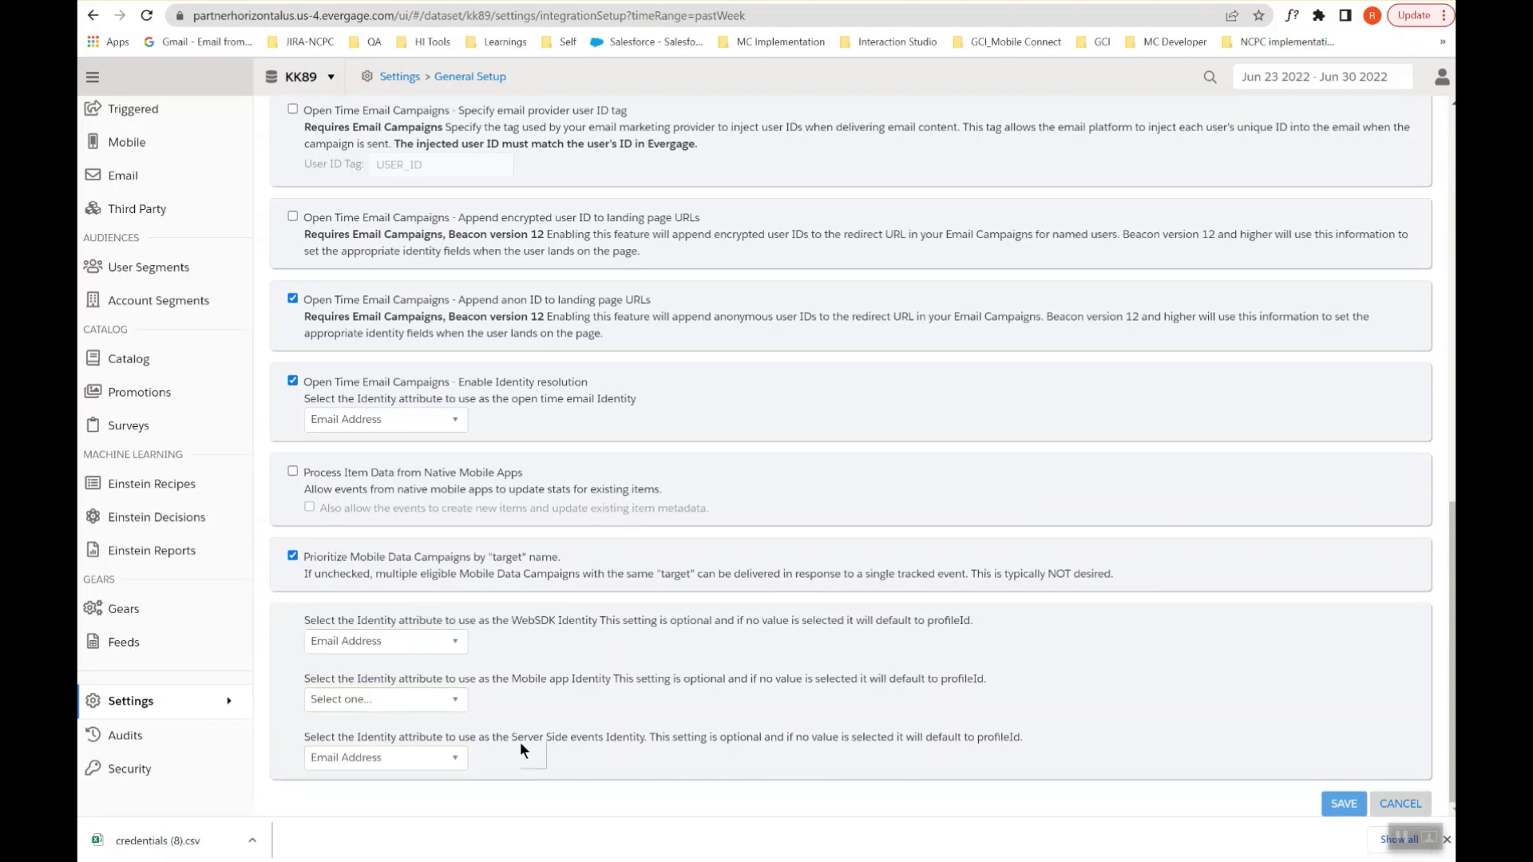
drag(511, 738, 598, 738)
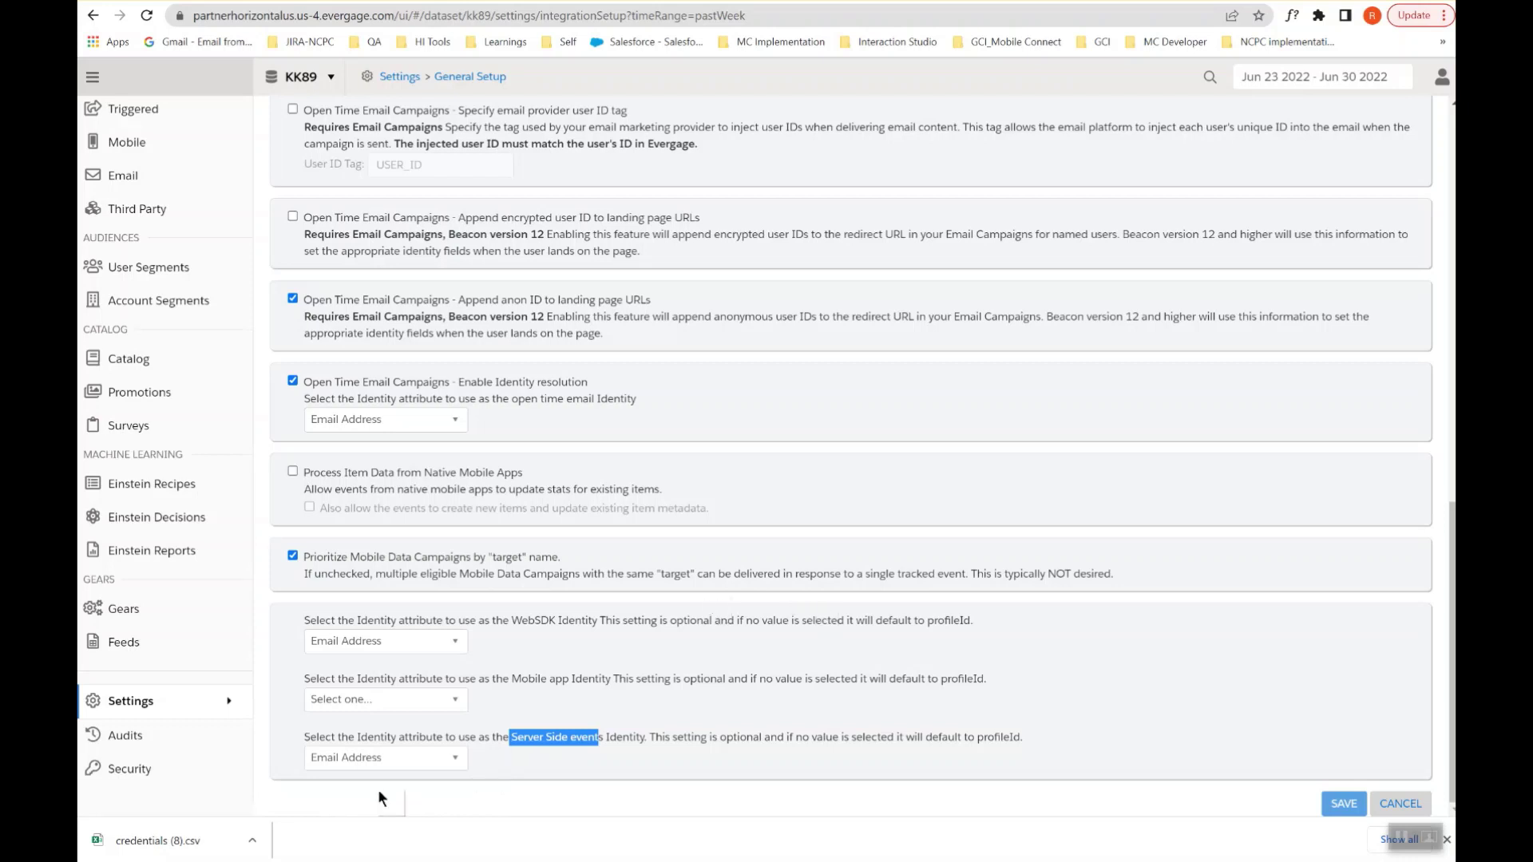
mouse_move(148, 712)
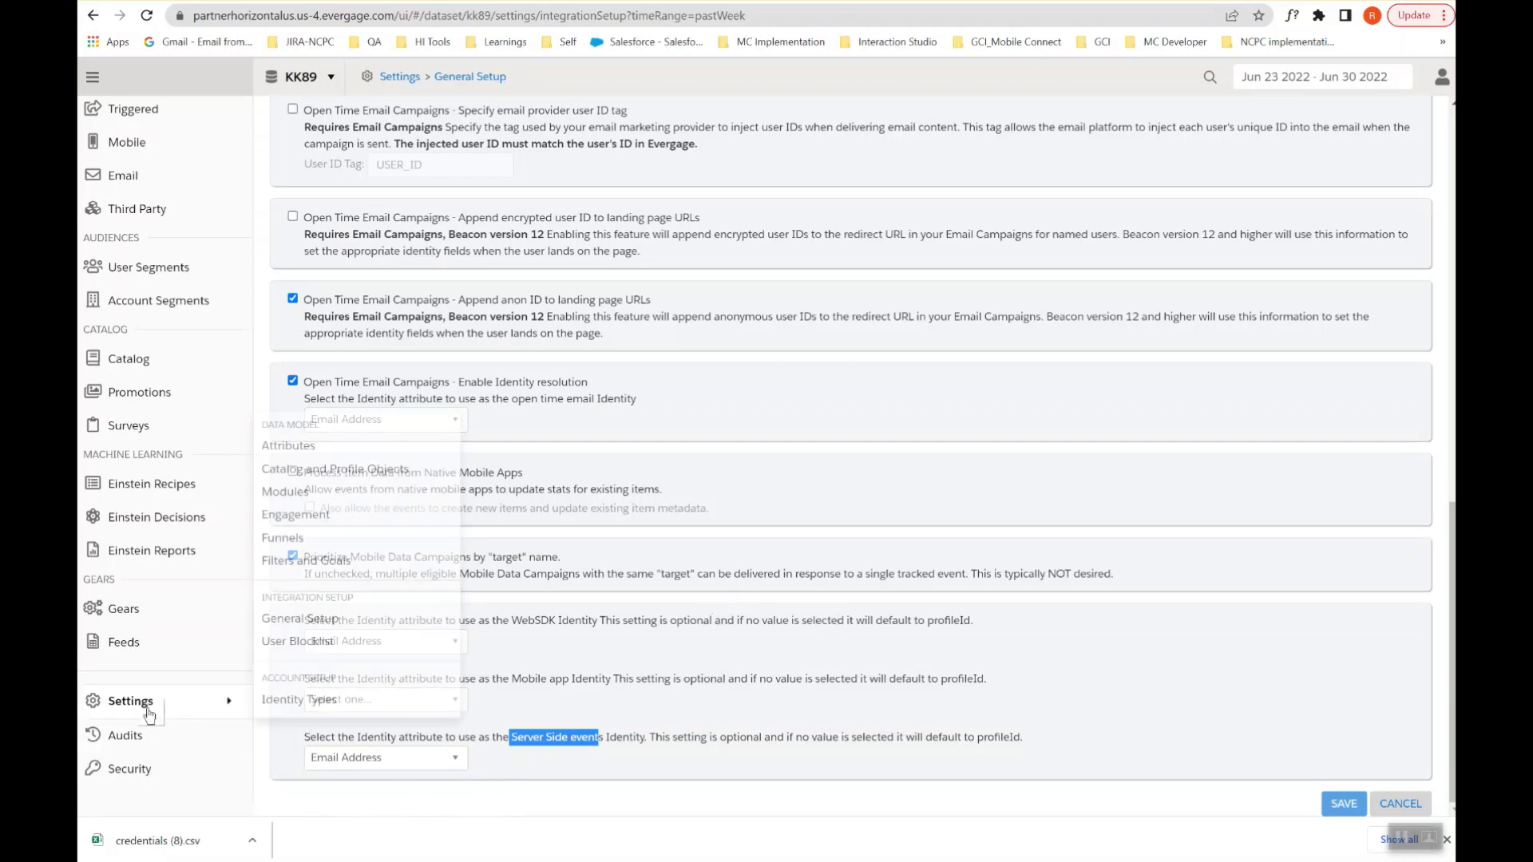
click(301, 621)
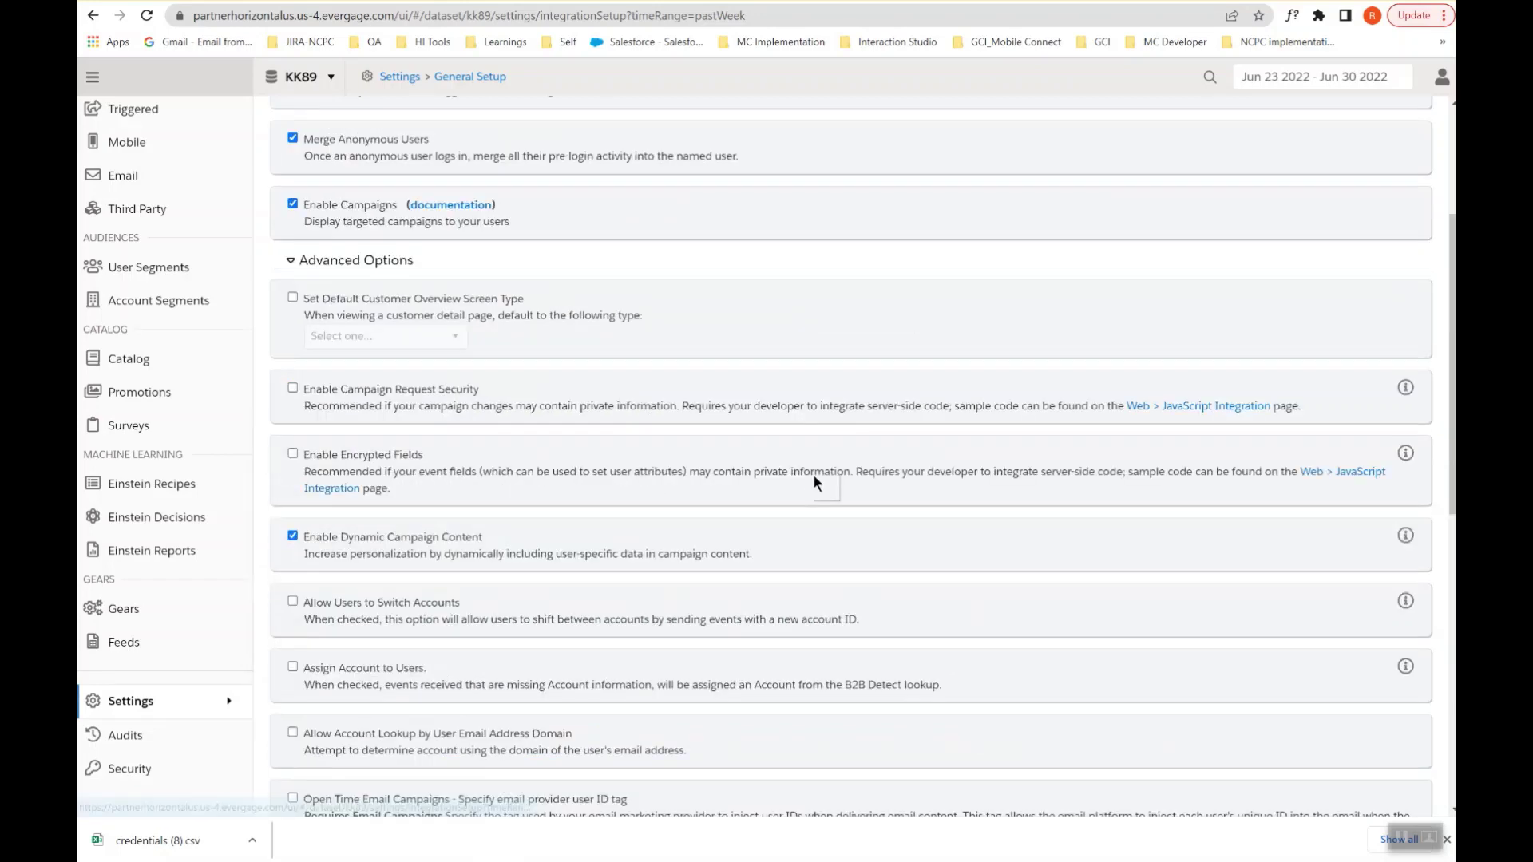
scroll(814, 483, up, 3)
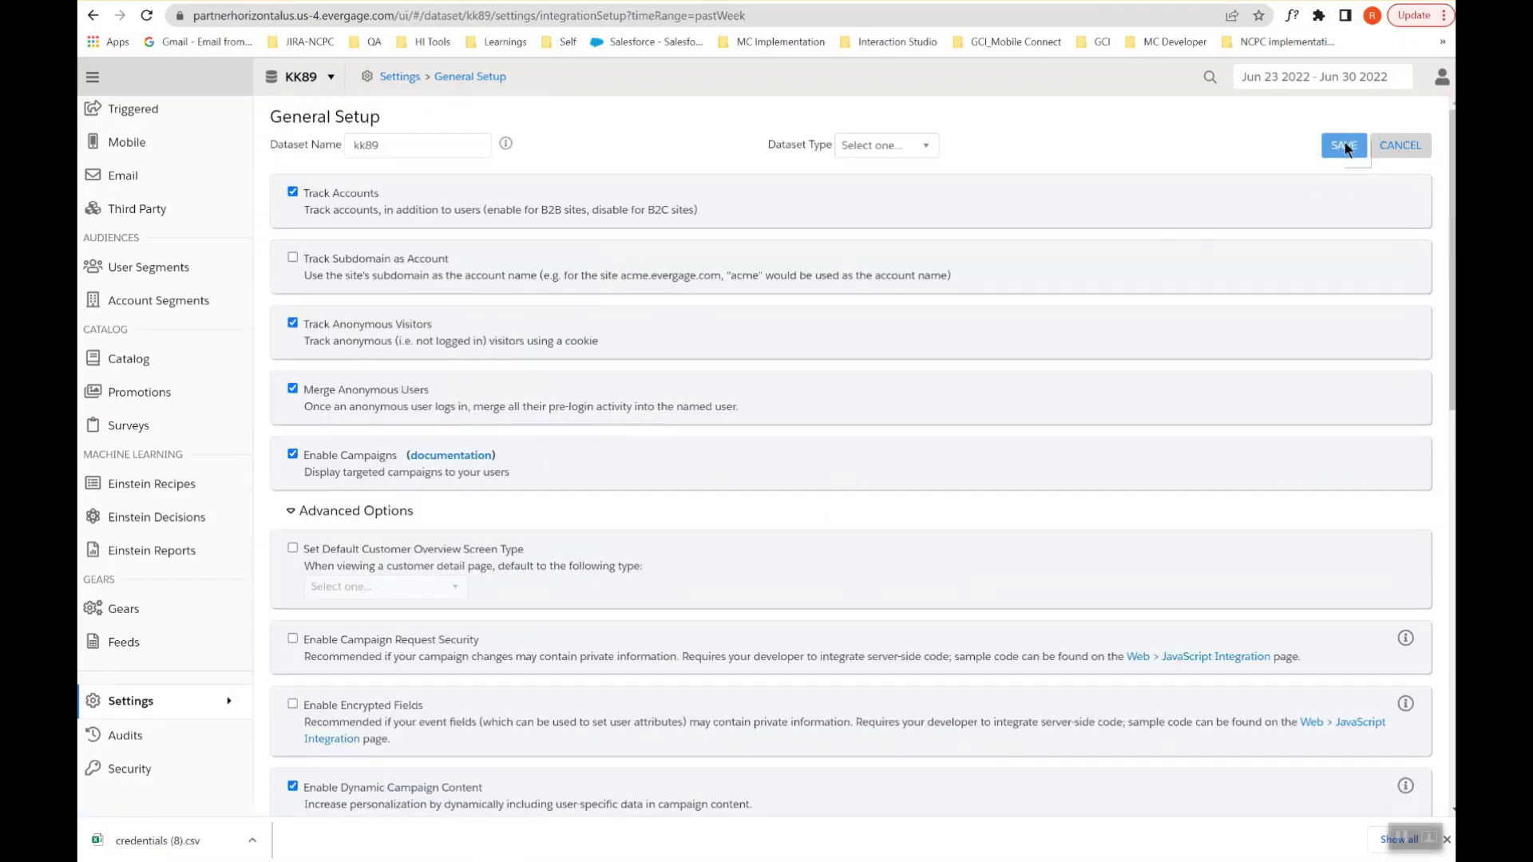